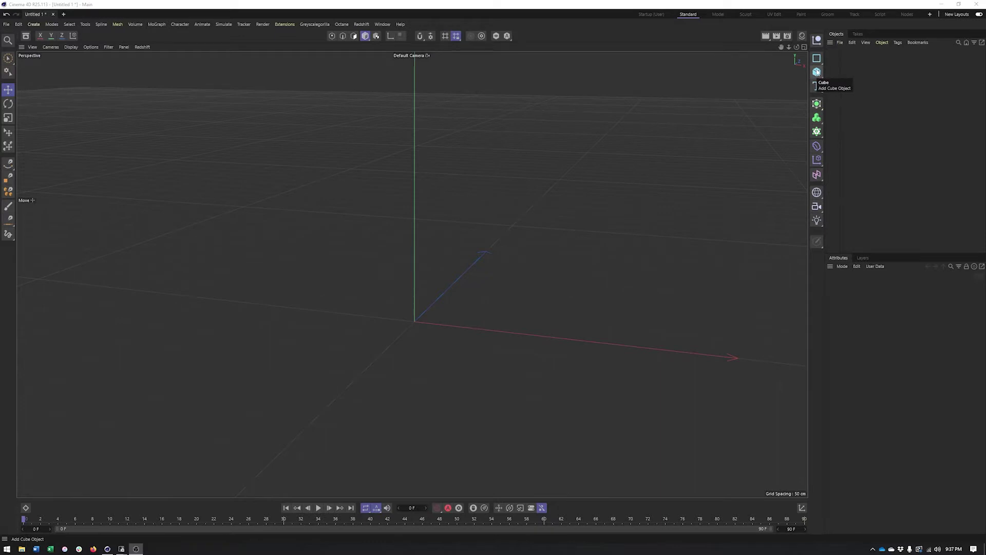
Add a plane to the scene and scale it up uniformly to about 603 cm square
click(817, 72)
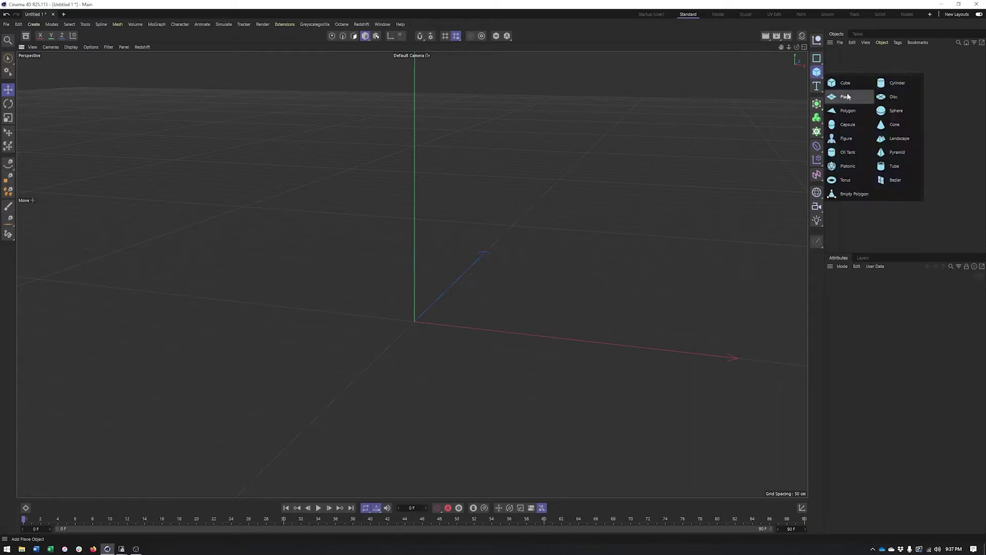
click(846, 97)
key(t)
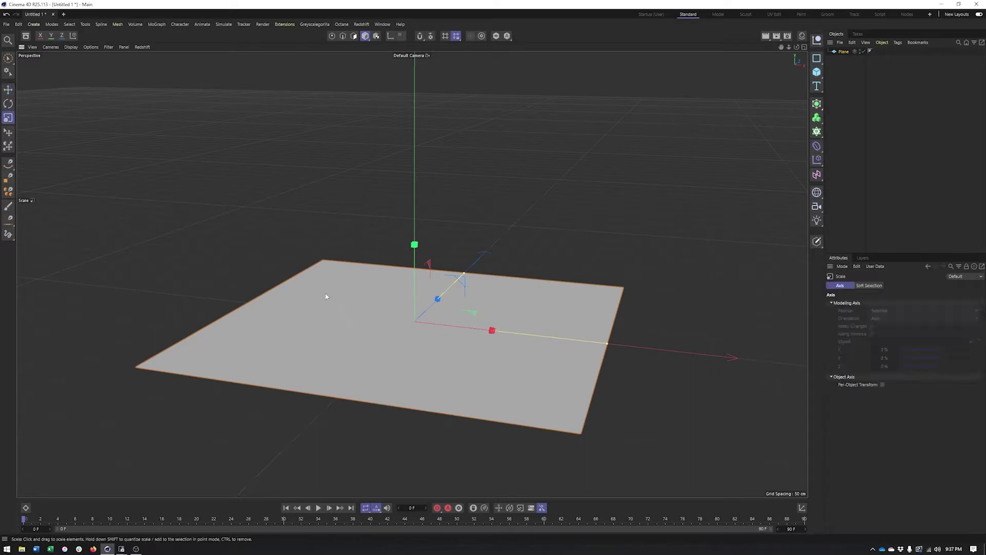
drag(325, 293, 507, 236)
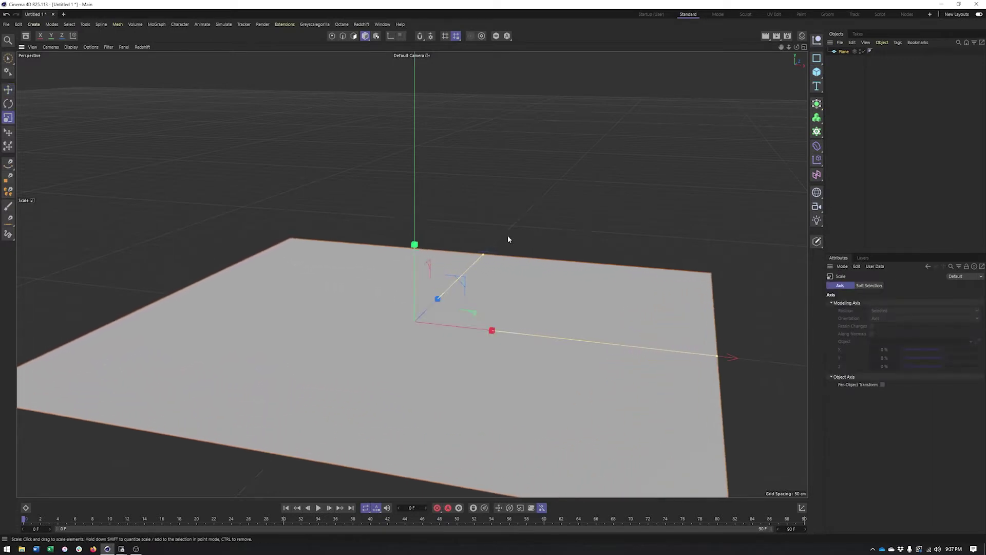
Rename the plane to "ground"
double_click(843, 52)
text(g)
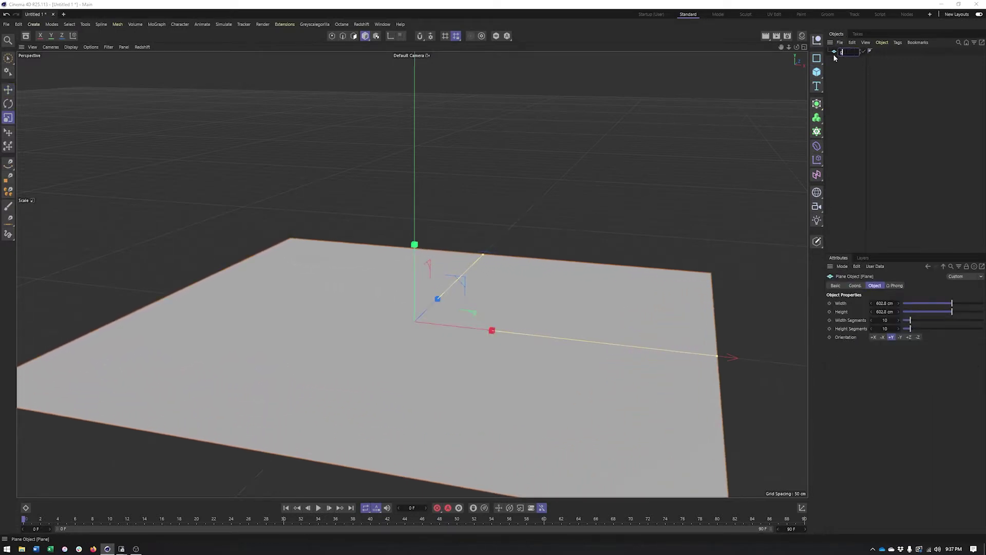
text(round)
key(Return)
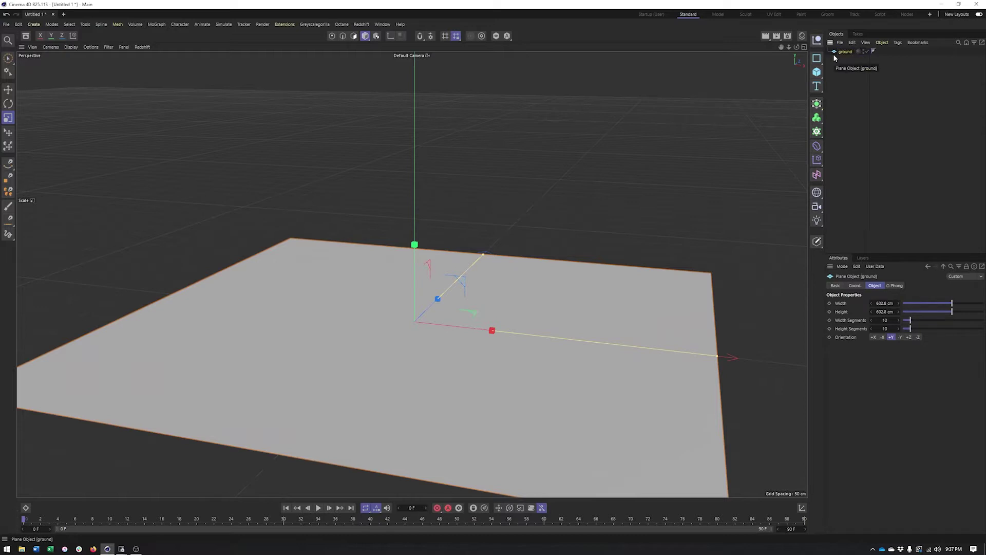
Add a cube scaled down to about 82 cm per side and raise it well above the ground plane
click(819, 74)
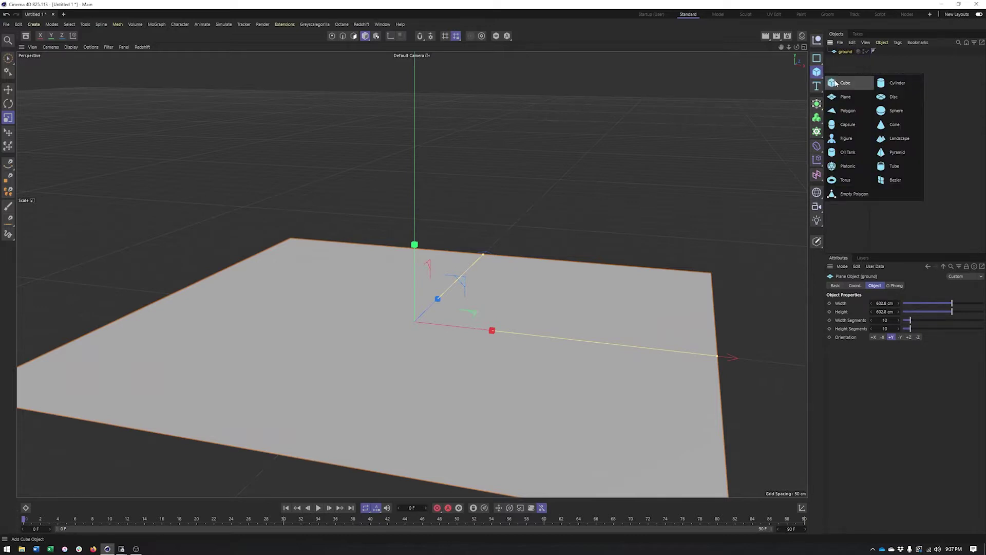
click(835, 83)
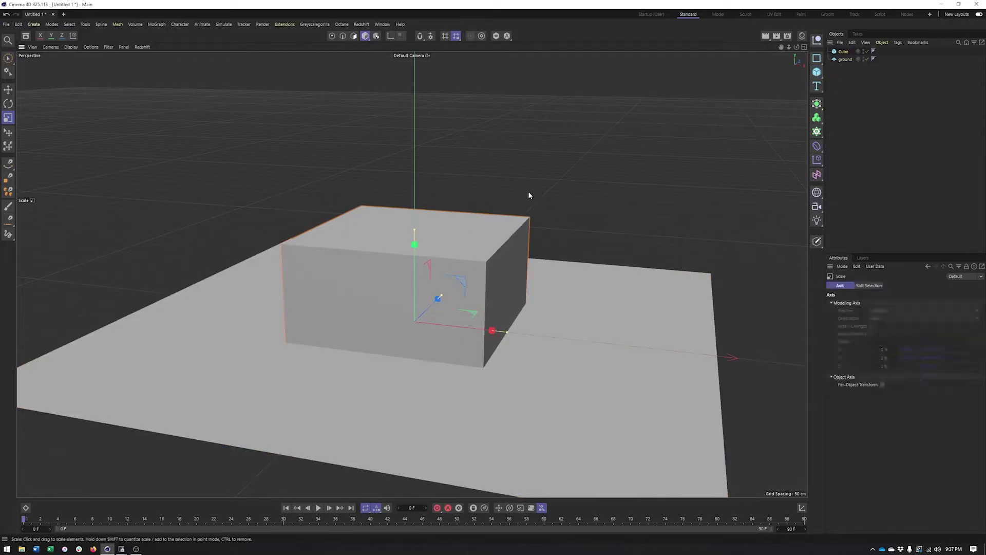
drag(528, 191, 418, 82)
key(e)
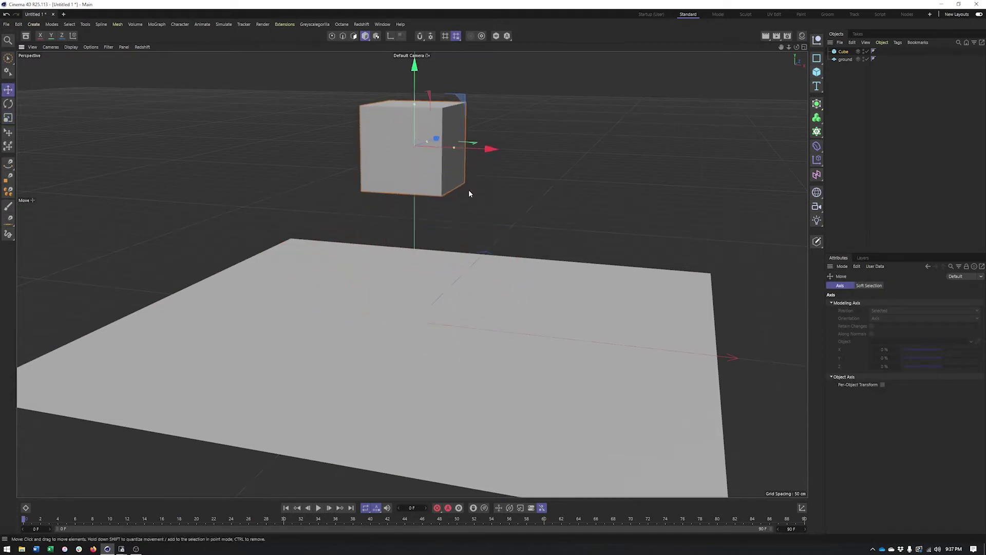
Add a Voronoi Fracture object and make the cube its child
mouse_move(468, 190)
alt+mouse_down()
mouse_move(451, 196)
mouse_move(459, 191)
alt+mouse_up()
alt+middle_drag(471, 197, 454, 204)
alt+right_drag(454, 204, 430, 200)
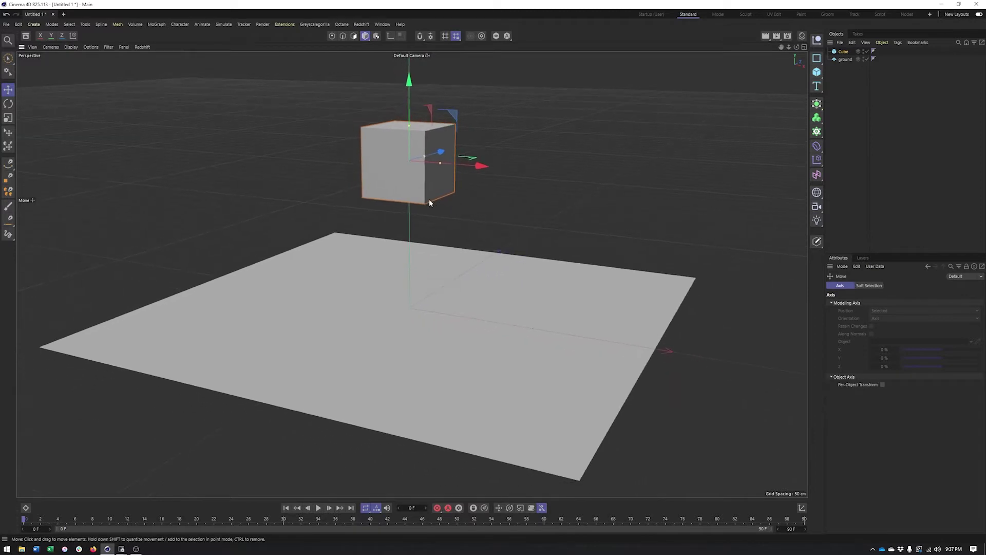
alt+middle_drag(417, 168, 429, 168)
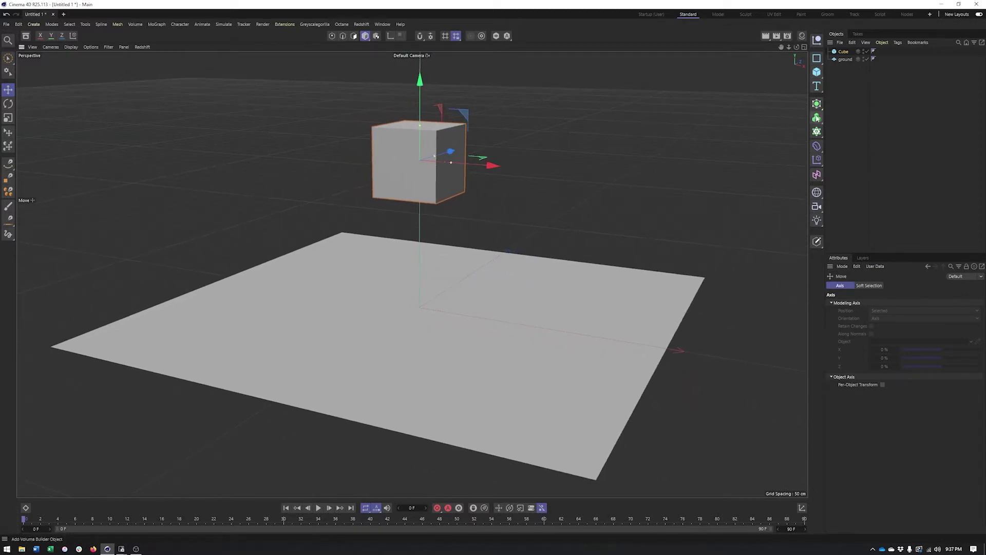
click(817, 133)
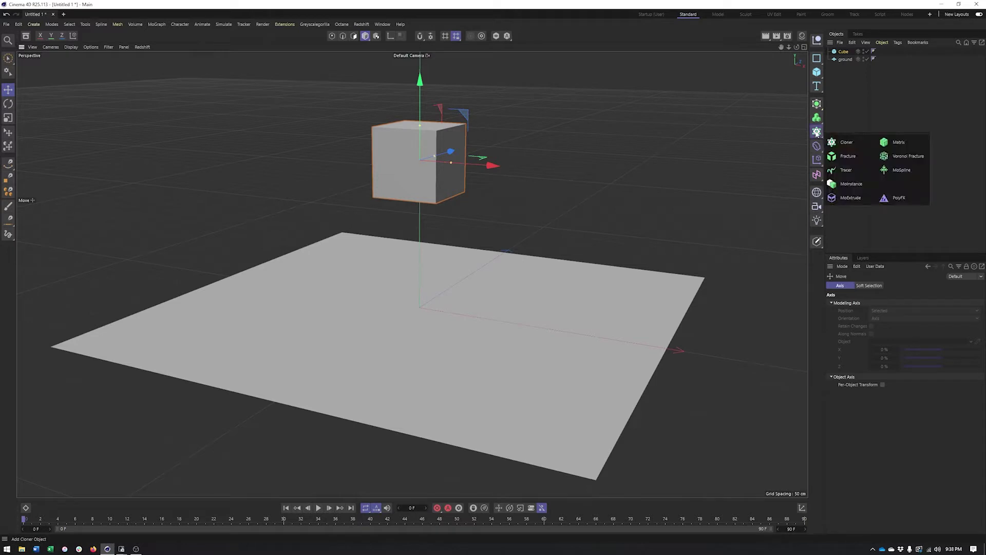
click(909, 155)
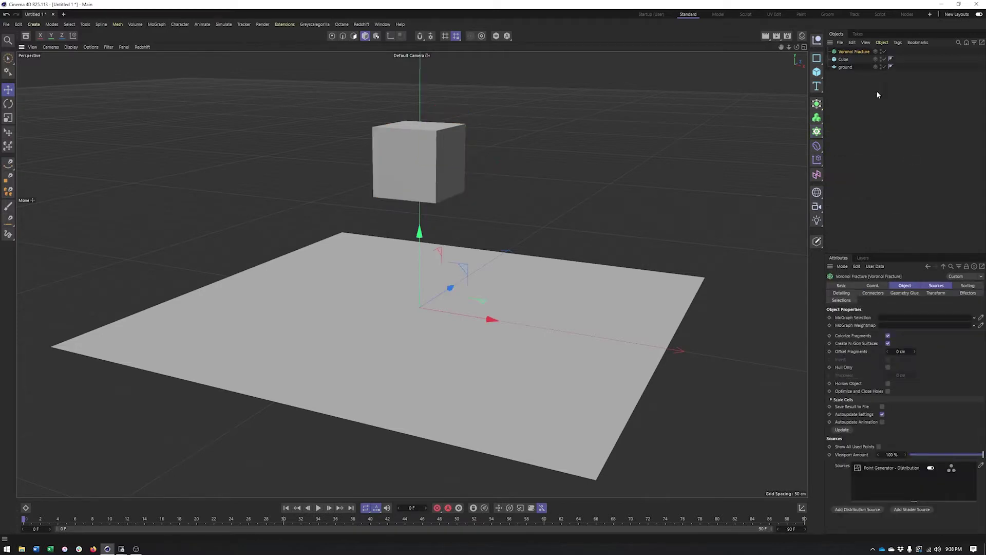
click(844, 59)
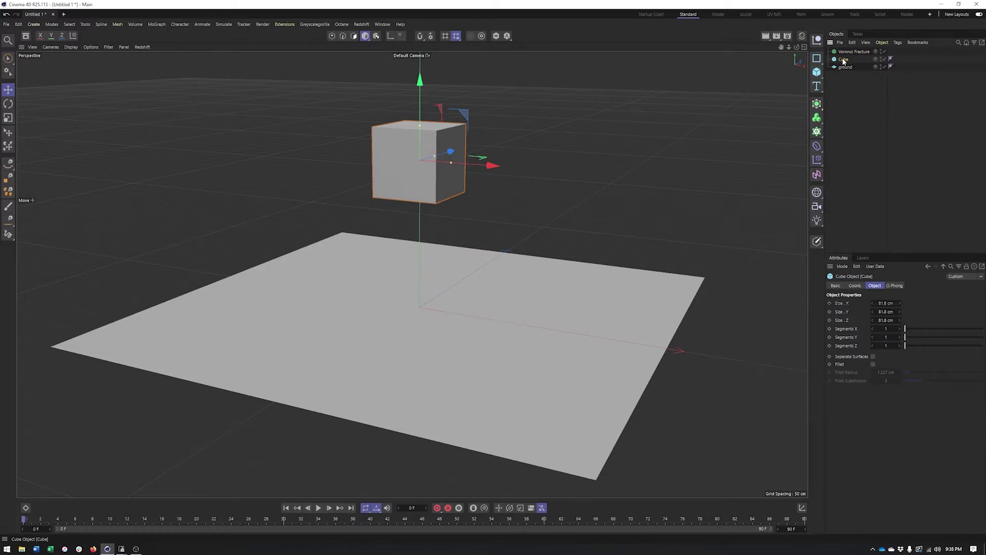
drag(843, 62, 852, 52)
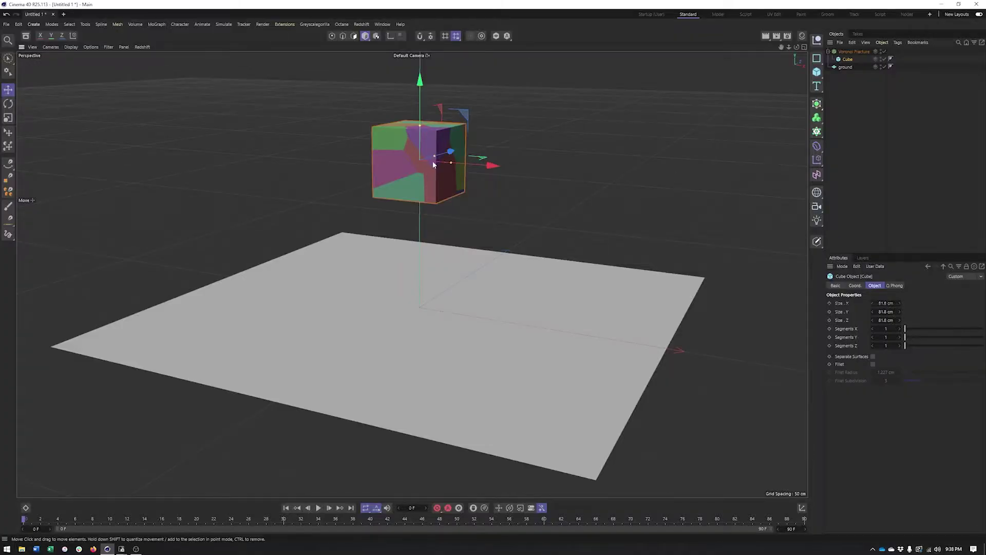
Examine the fractured cube and review the Voronoi Fracture's Object properties and Effectors list
alt+drag(435, 166, 427, 177)
click(850, 52)
alt+drag(500, 177, 489, 198)
click(904, 286)
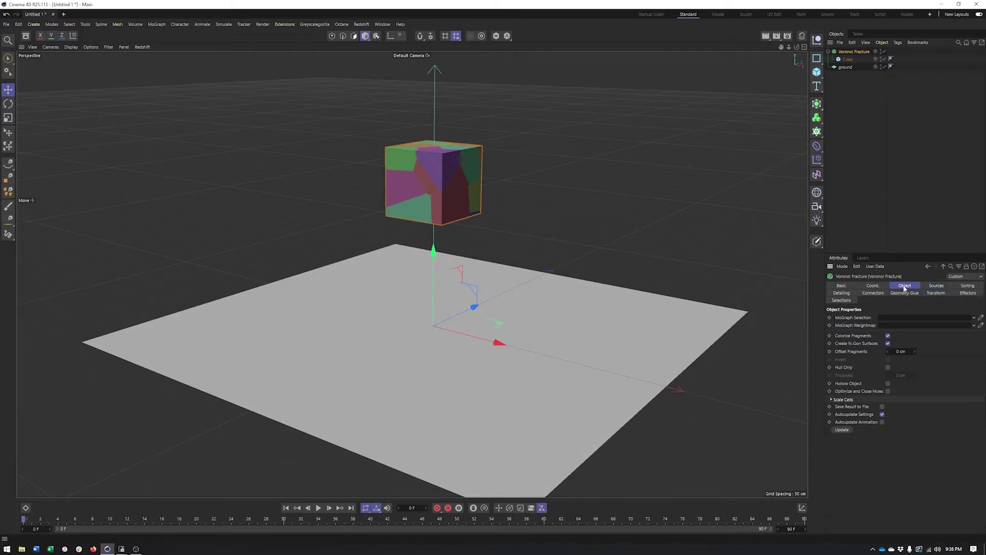
alt+drag(639, 263, 605, 267)
alt+middle_drag(605, 265, 604, 267)
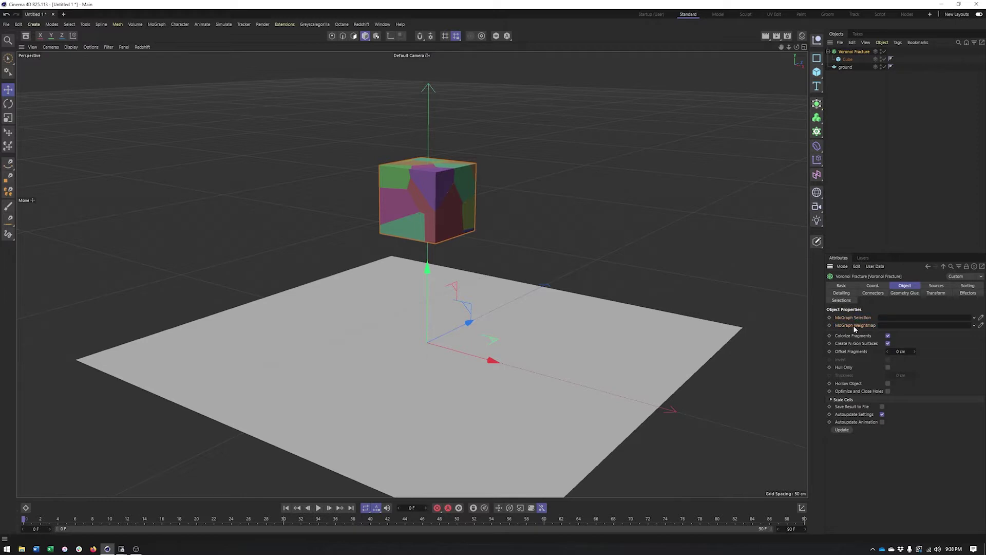
click(965, 293)
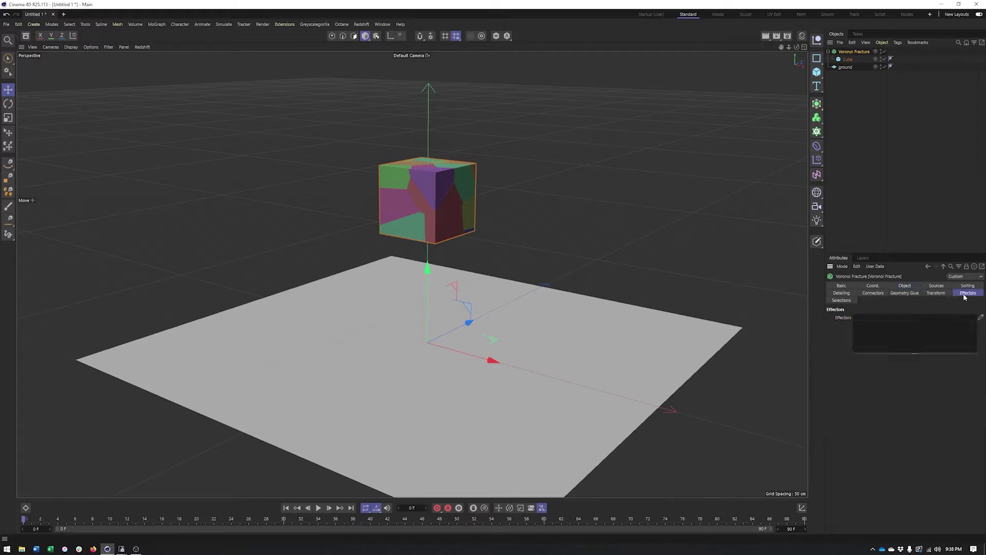
click(914, 287)
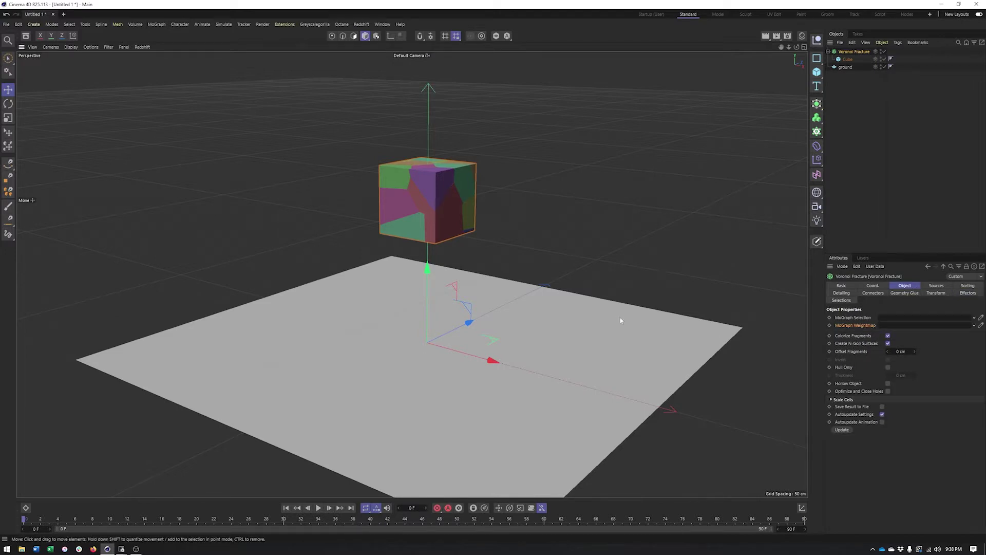
Try the Hull Only option on the Voronoi Fracture and turn it back off
alt+middle_drag(605, 305, 633, 320)
alt+right_drag(585, 281, 615, 281)
alt+middle_drag(615, 282, 631, 289)
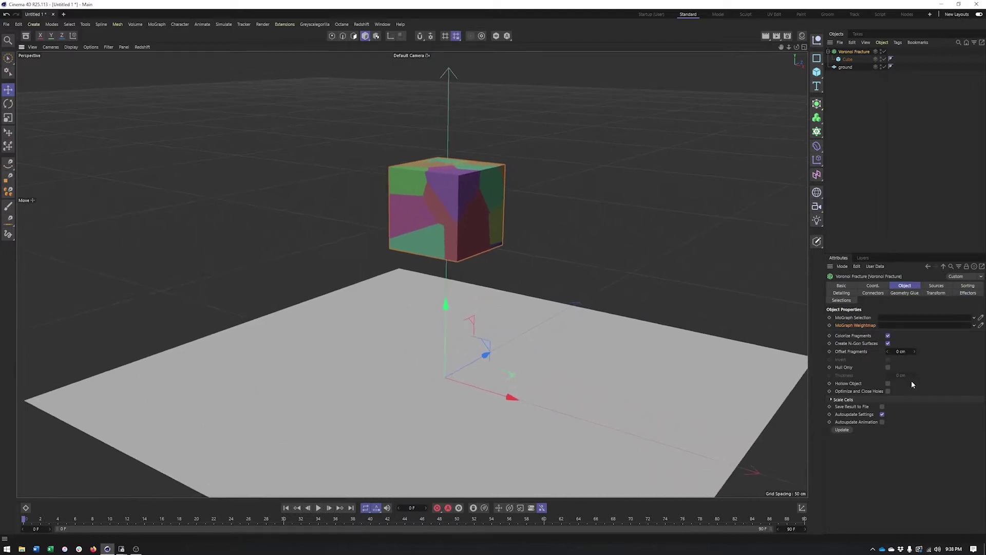
click(888, 367)
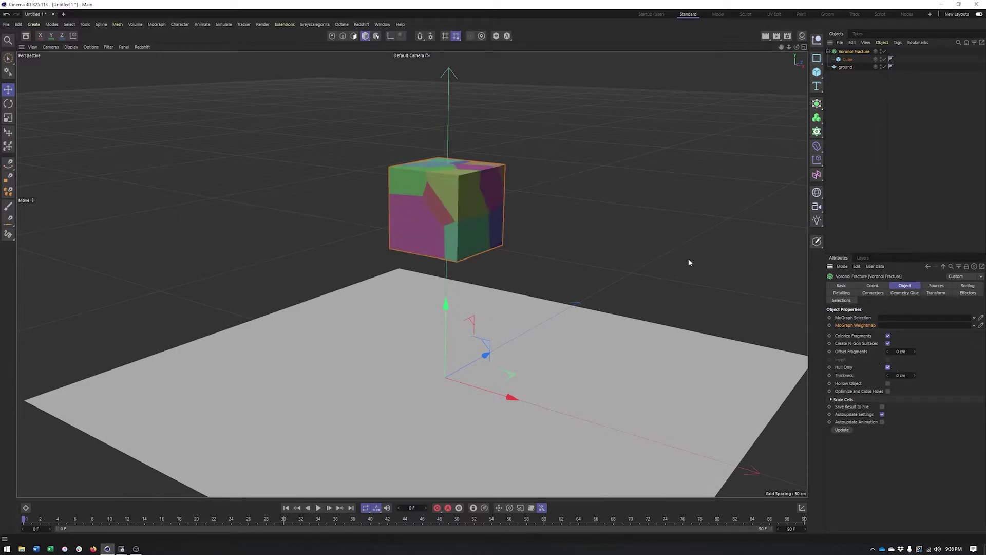
click(888, 367)
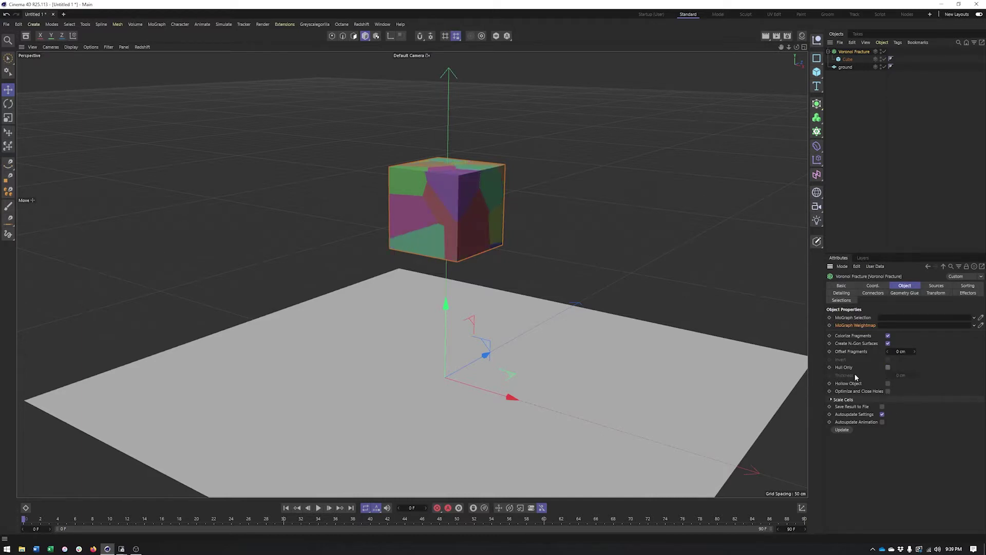
Open the Voronoi Fracture's Point Generator - Distribution source and inspect its points inside the cube
scroll(594, 255, up, 5)
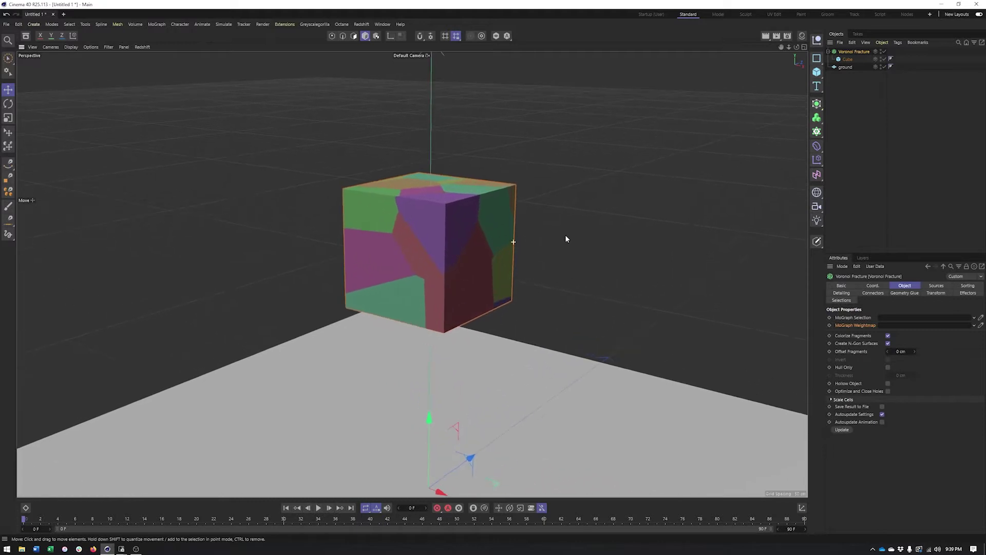
alt+drag(566, 240, 461, 258)
click(937, 286)
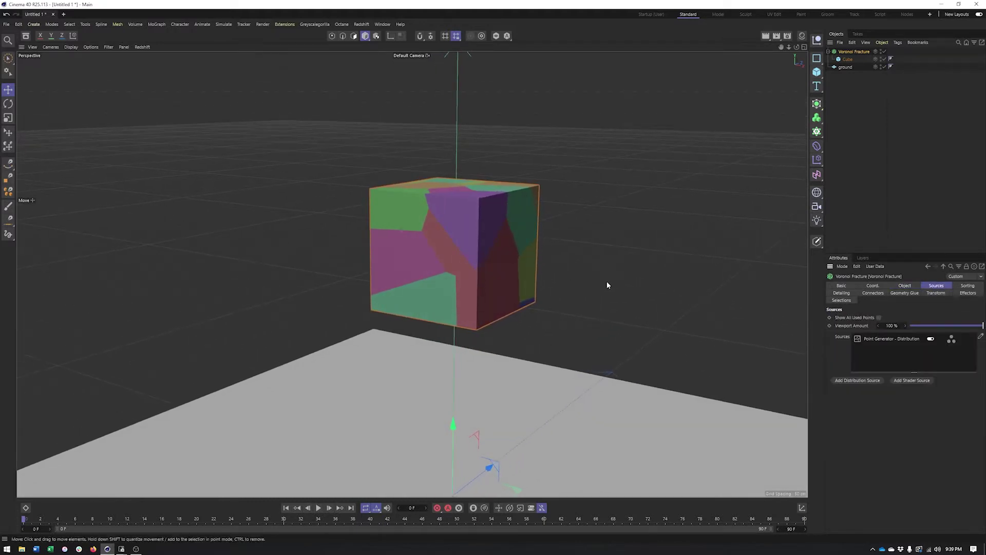
alt+drag(513, 228, 519, 230)
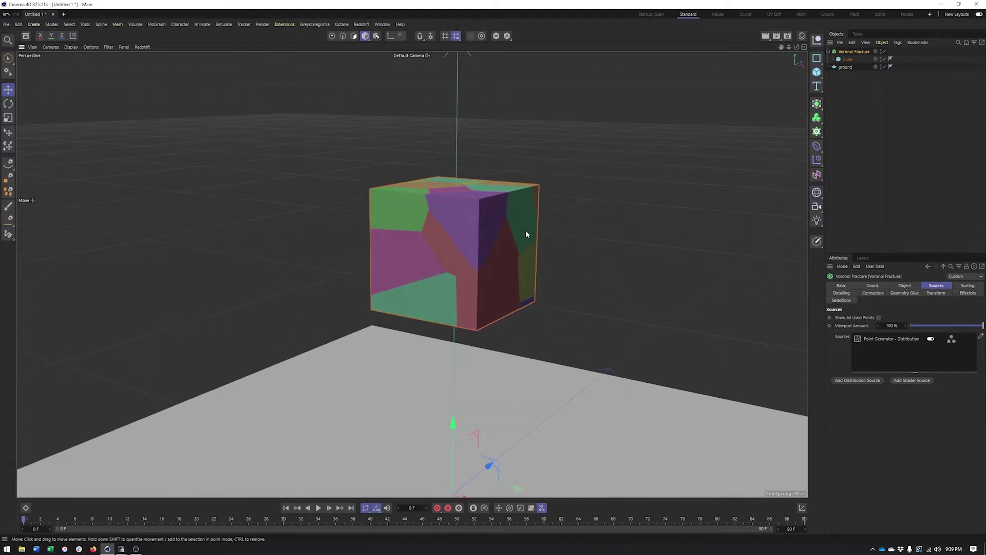
alt+drag(392, 248, 393, 249)
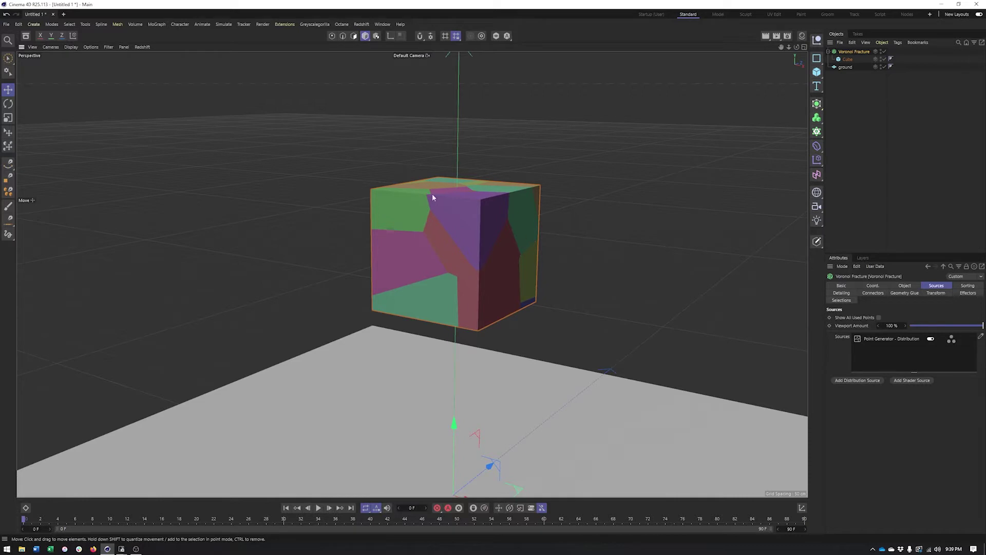
click(879, 340)
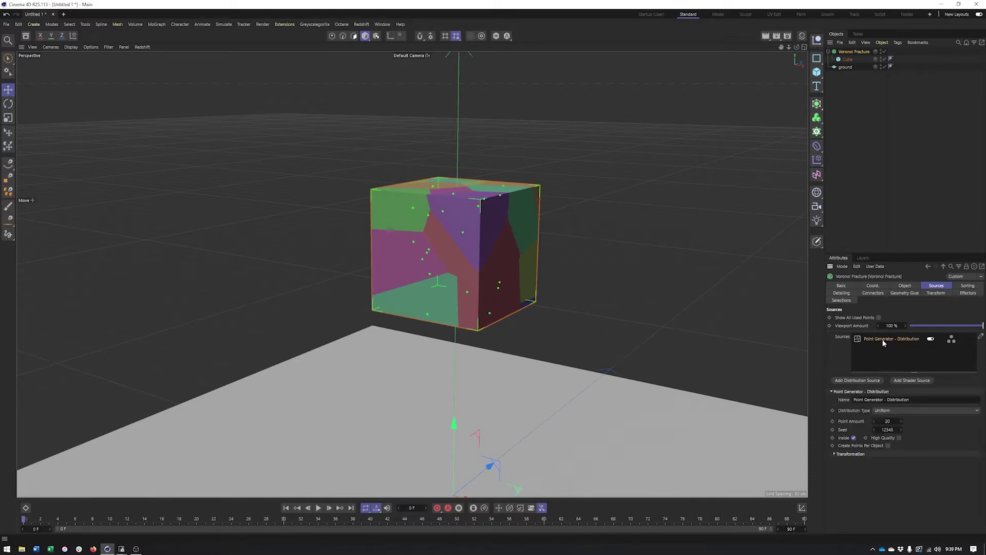
alt+drag(464, 251, 433, 235)
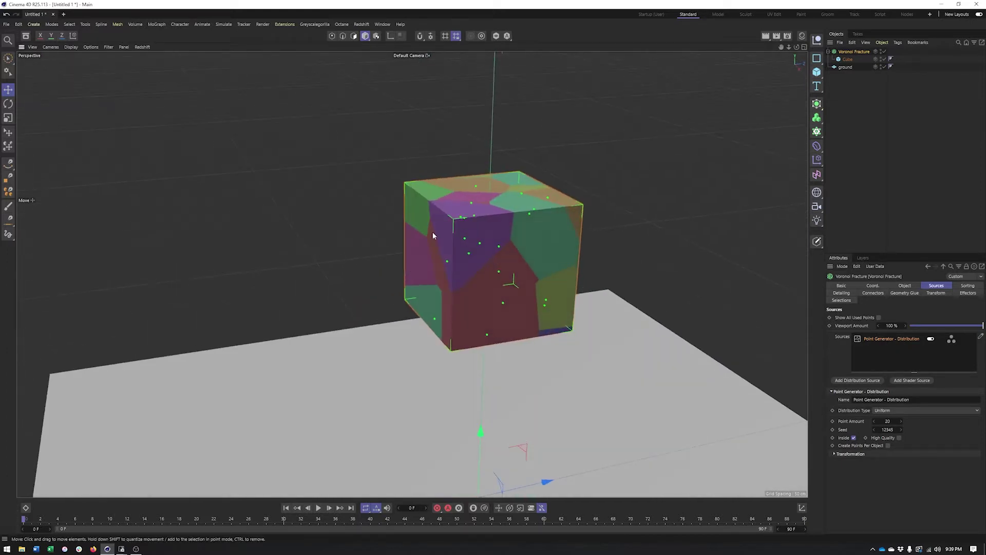
alt+drag(508, 218, 540, 225)
Keep the distribution type Uniform and increase the source's point amount to about 65
click(904, 411)
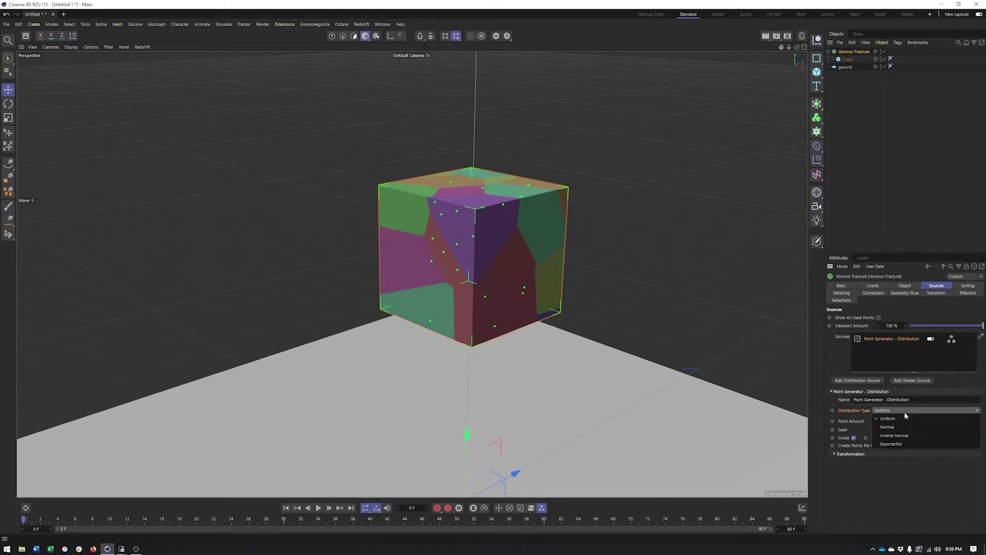
click(862, 469)
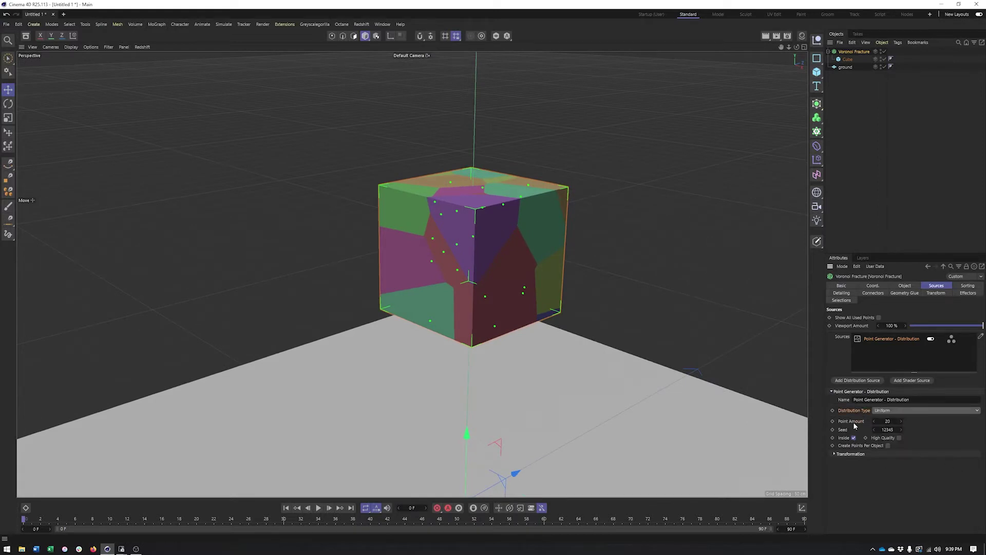
drag(901, 422, 941, 423)
alt+drag(565, 256, 704, 336)
scroll(504, 256, up, 5)
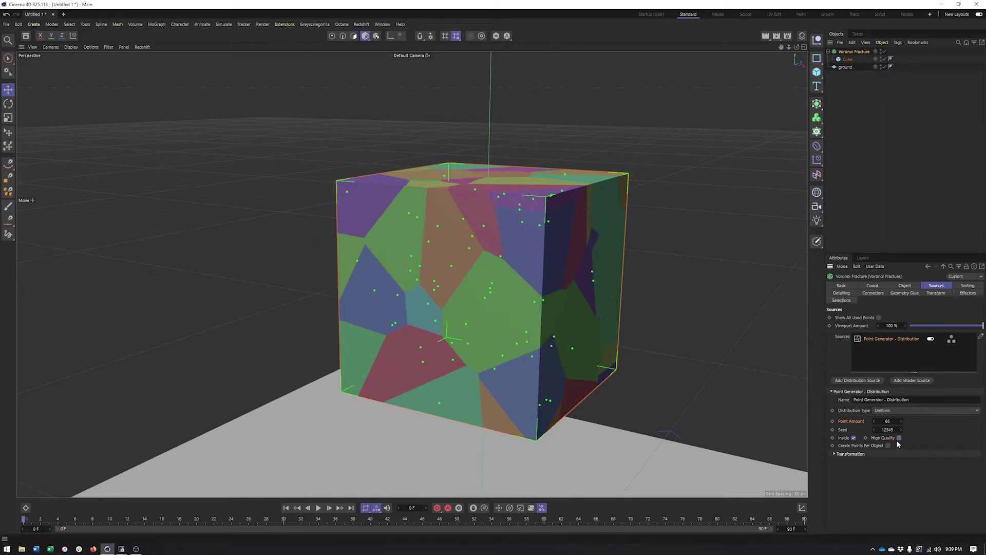
mouse_move(472, 251)
alt+mouse_down()
mouse_move(448, 255)
mouse_move(492, 250)
mouse_move(479, 244)
alt+mouse_up()
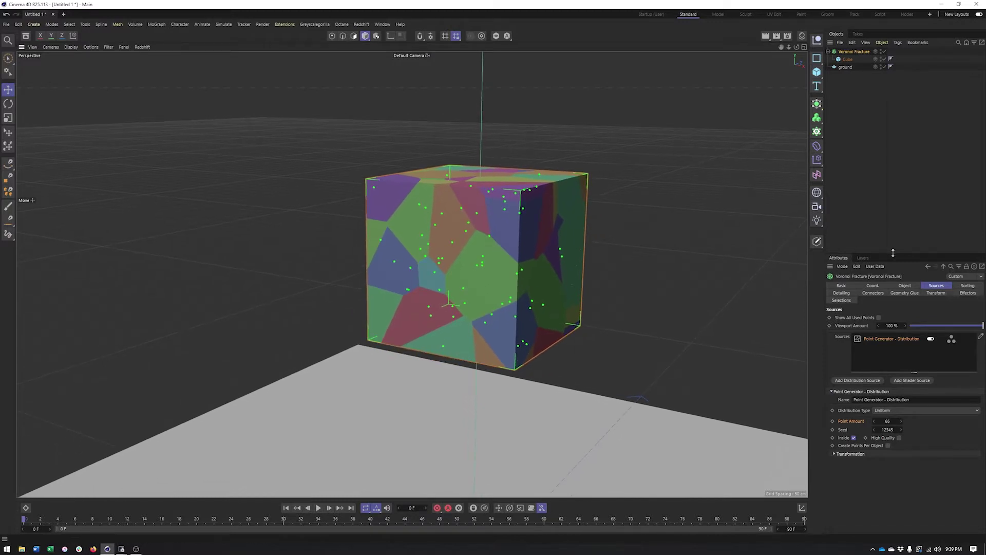
Review the Voronoi Fracture's Detailing settings and look over the more finely fractured cube
click(843, 293)
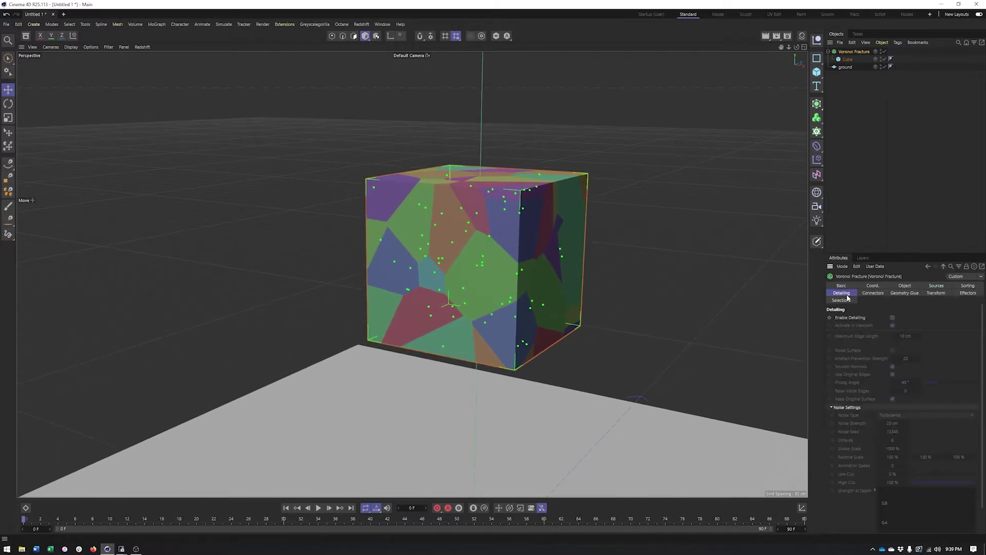
alt+drag(633, 248, 617, 251)
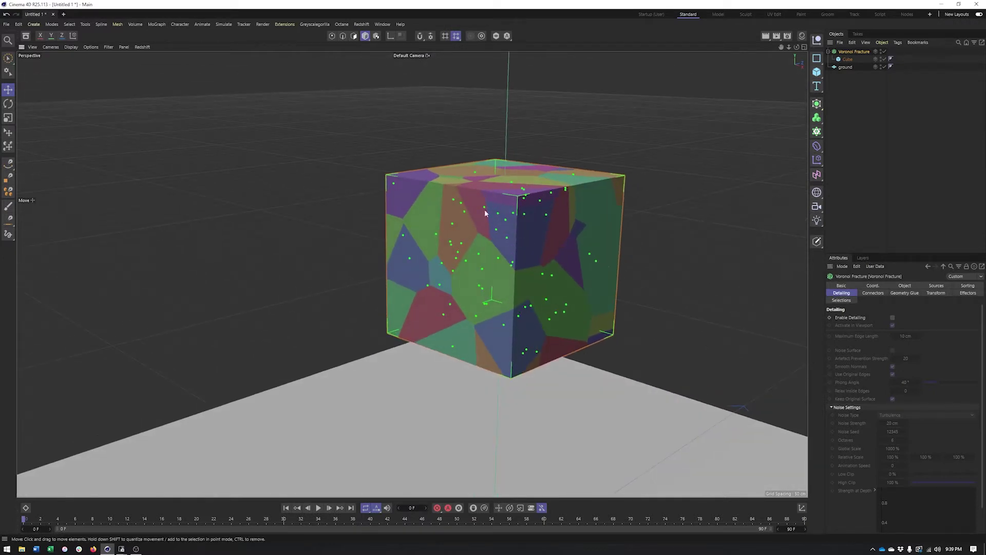
alt+drag(589, 273, 578, 269)
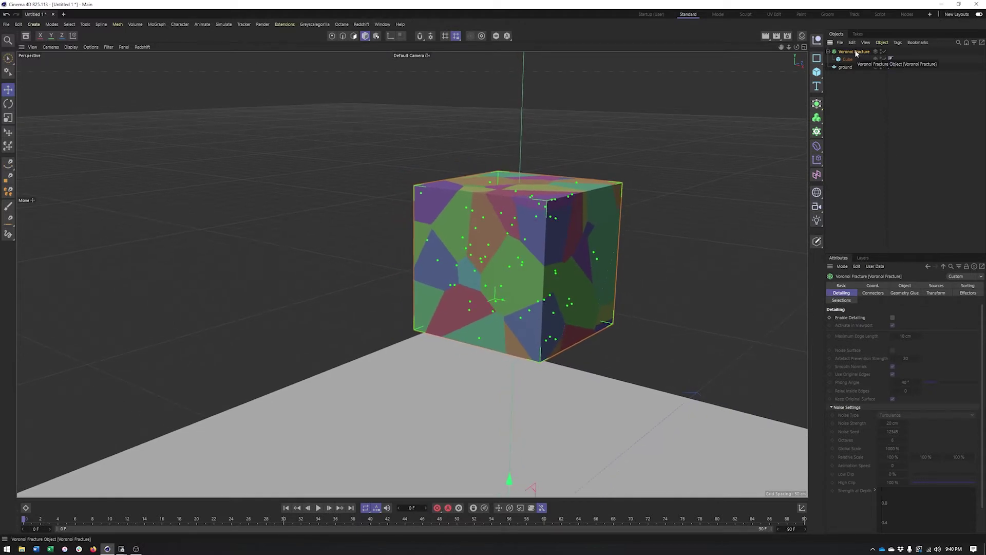
Add a Random effector to the Voronoi Fracture and look over the scattered fragments
click(817, 160)
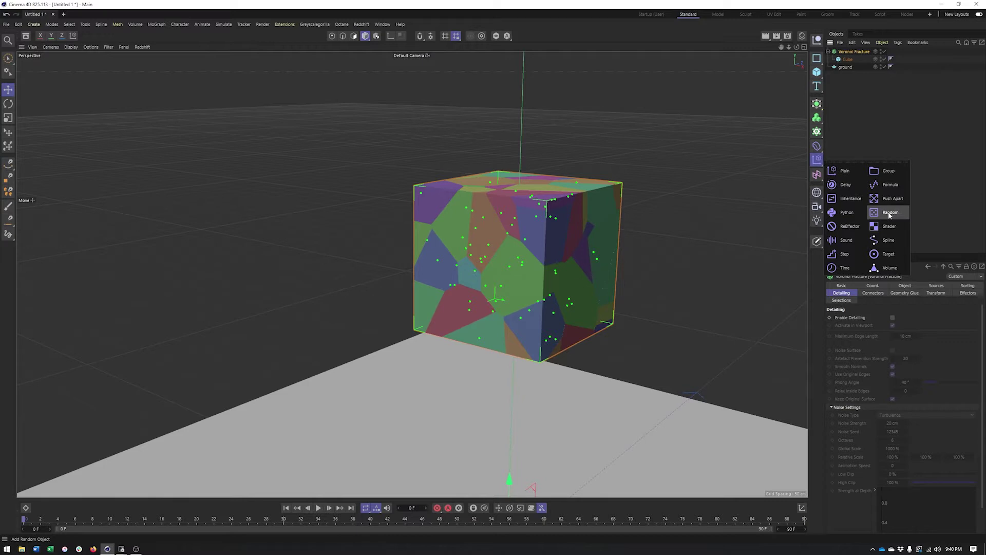
click(890, 215)
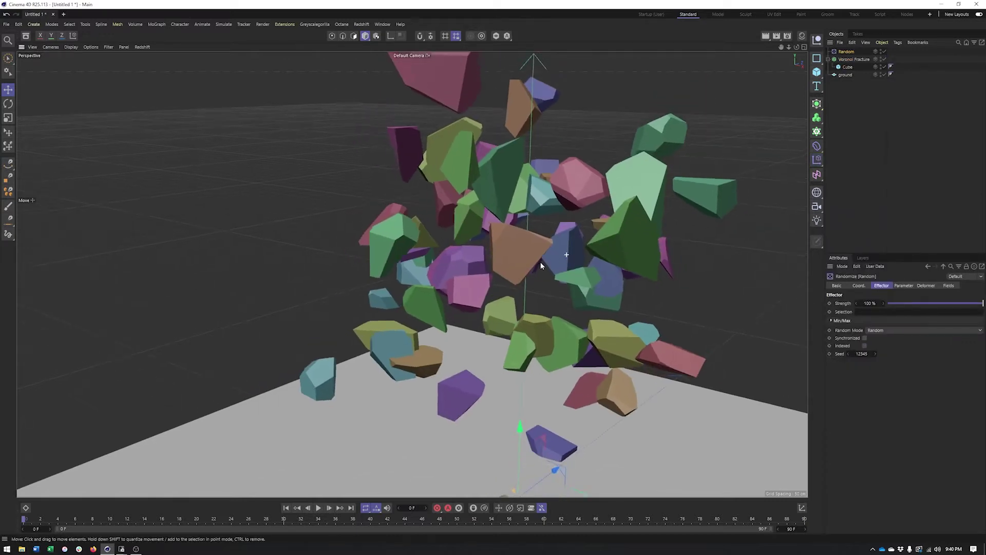
alt+drag(541, 266, 489, 292)
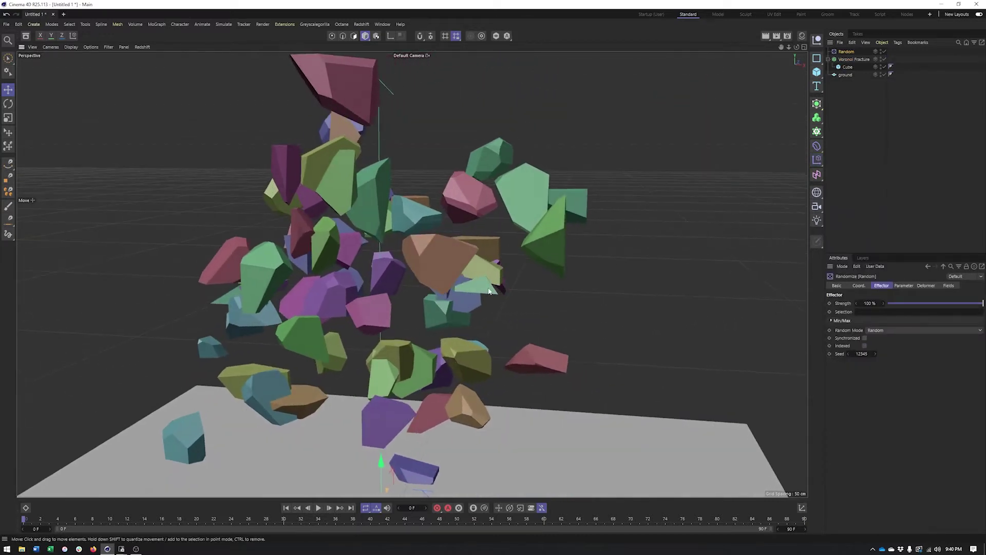
alt+middle_drag(488, 290, 565, 271)
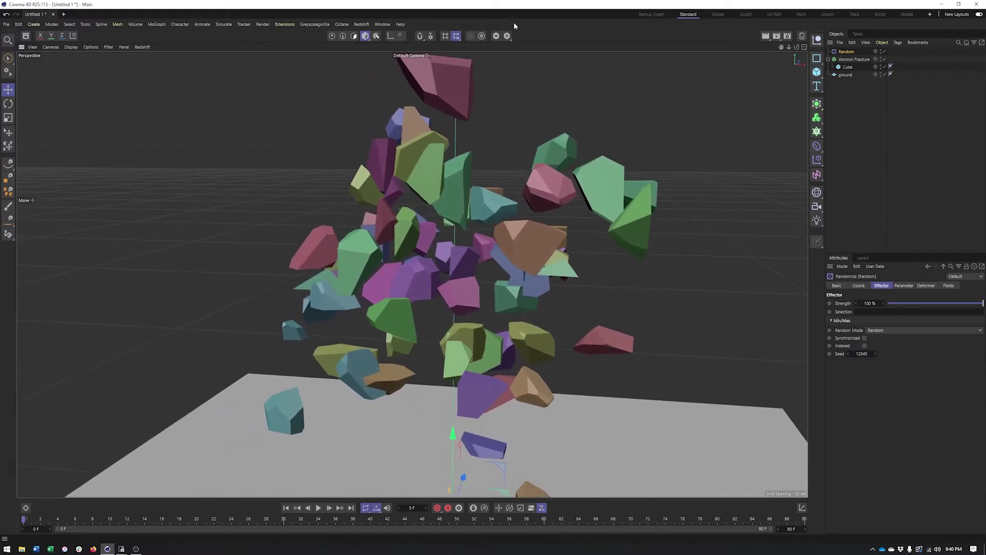
alt+middle_drag(511, 228, 514, 232)
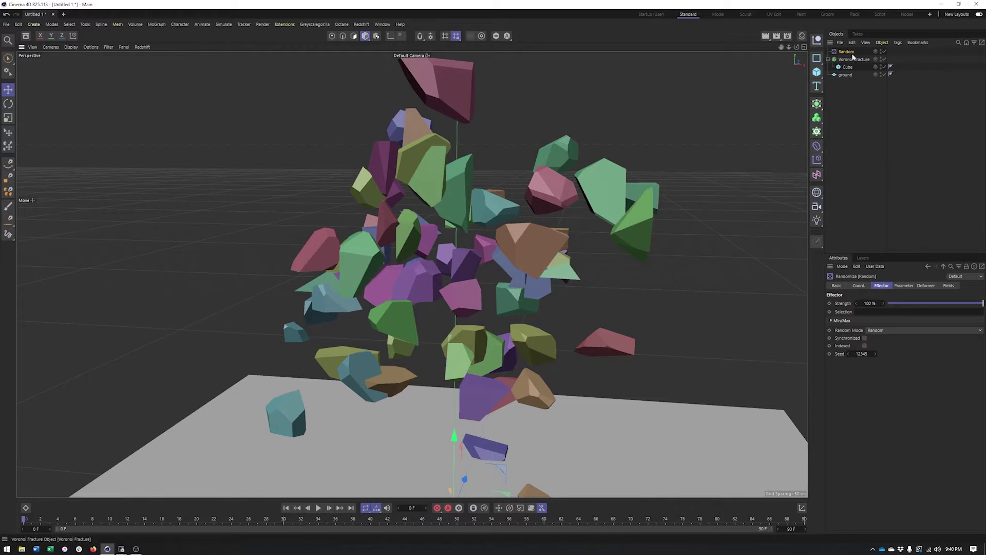
Limit the Random effector with a Spherical Field
click(948, 286)
click(838, 362)
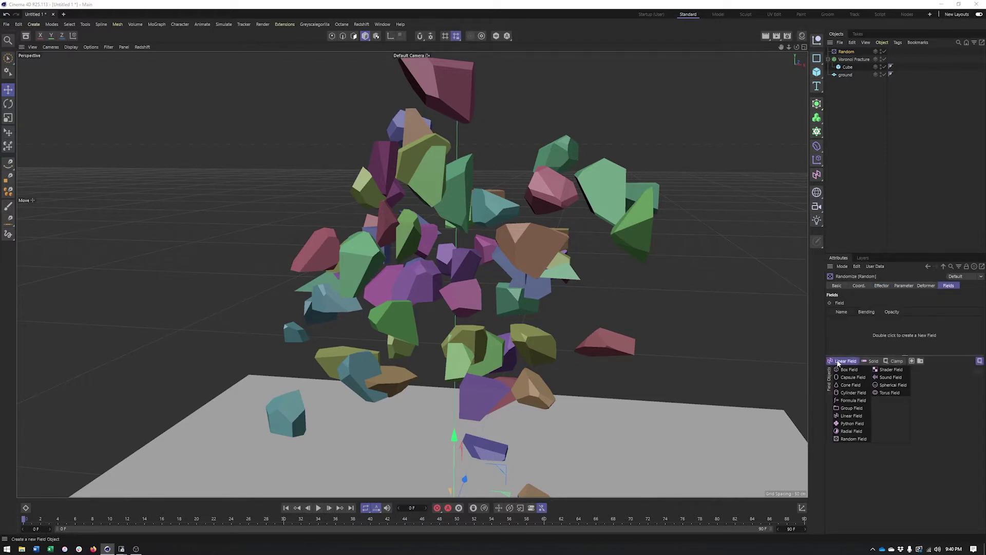
click(885, 385)
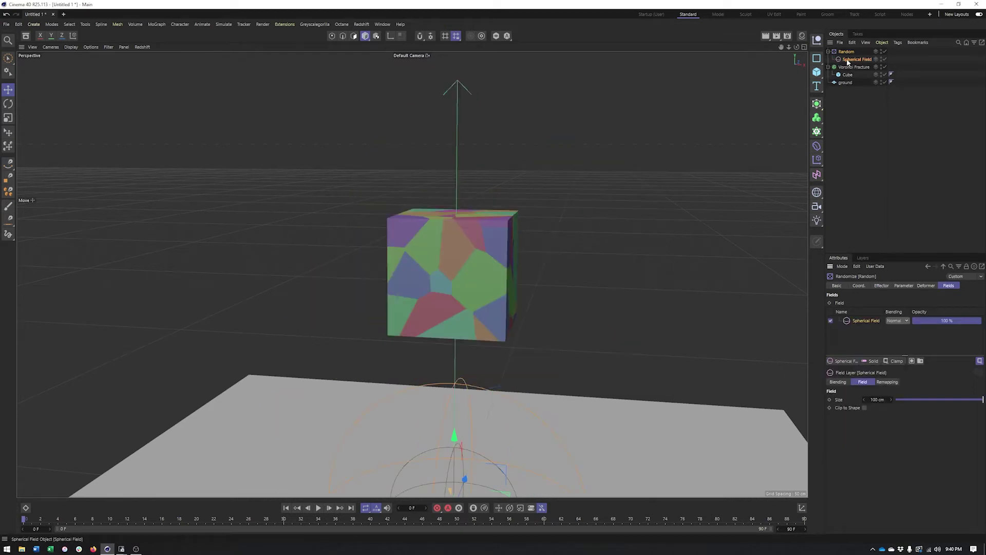
Move the Spherical Field up and sideways so it overlaps an upper corner of the fractured cube
alt+middle_drag(563, 285, 560, 266)
alt+right_drag(561, 266, 537, 273)
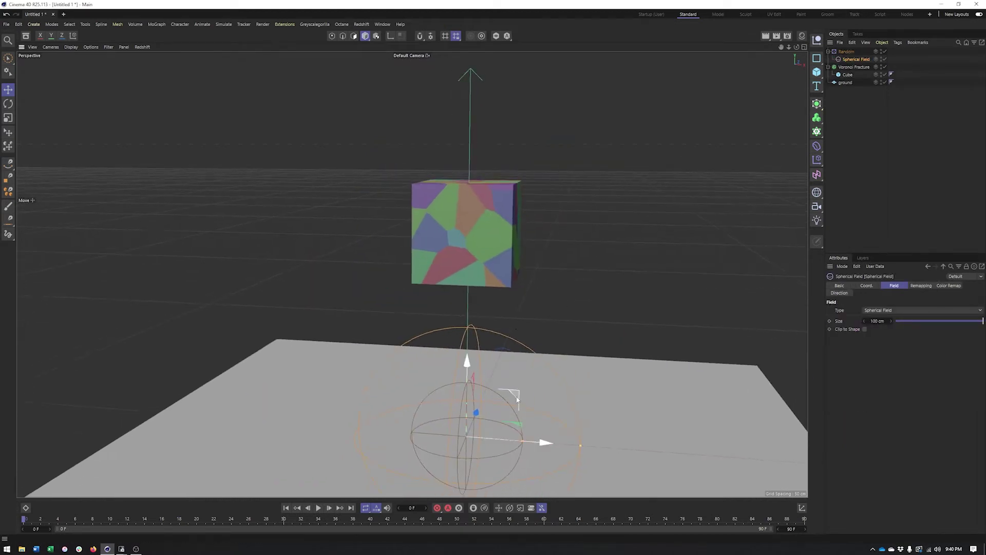
drag(519, 391, 598, 82)
alt+middle_drag(529, 156, 524, 187)
alt+drag(488, 237, 484, 181)
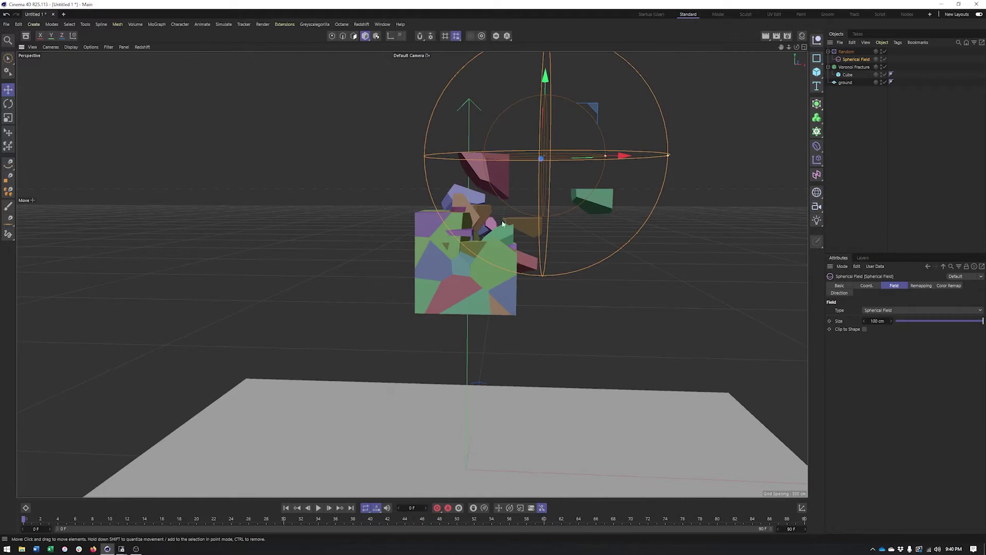
Examine the displaced fragments and their flat broken faces within the Spherical Field from several angles
alt+drag(489, 232, 417, 248)
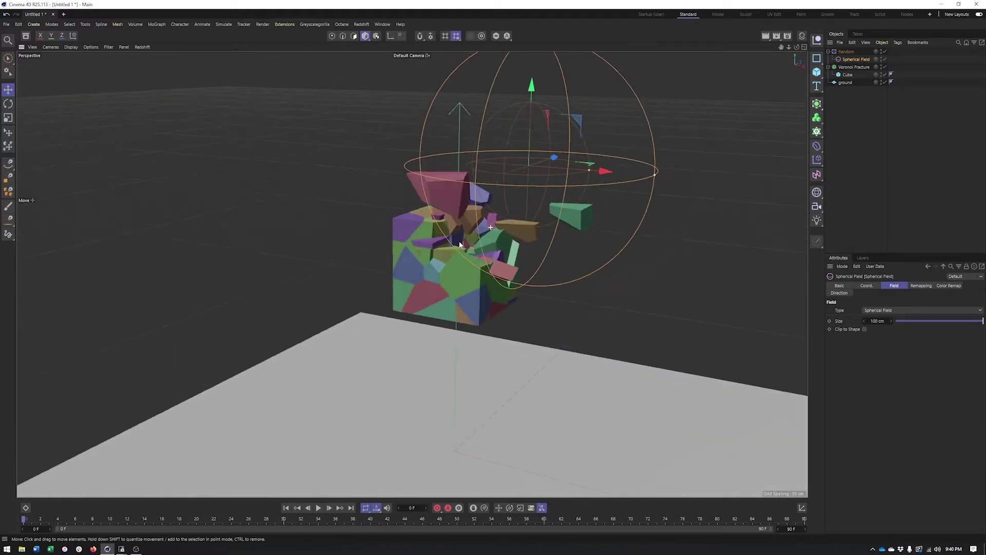
alt+drag(460, 242, 490, 226)
alt+right_drag(489, 226, 520, 228)
alt+middle_drag(520, 228, 485, 264)
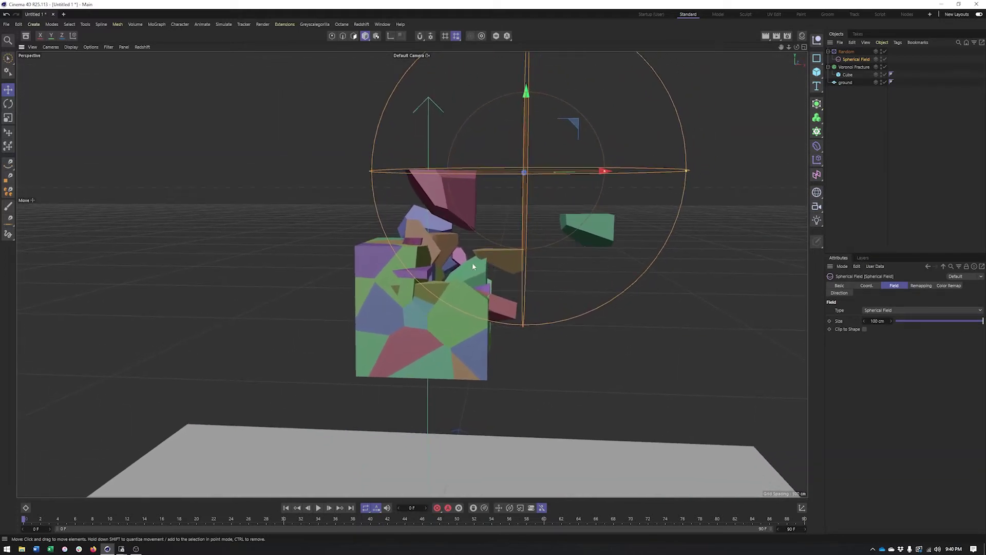
alt+drag(472, 264, 422, 264)
alt+right_drag(405, 260, 456, 253)
alt+drag(452, 256, 421, 258)
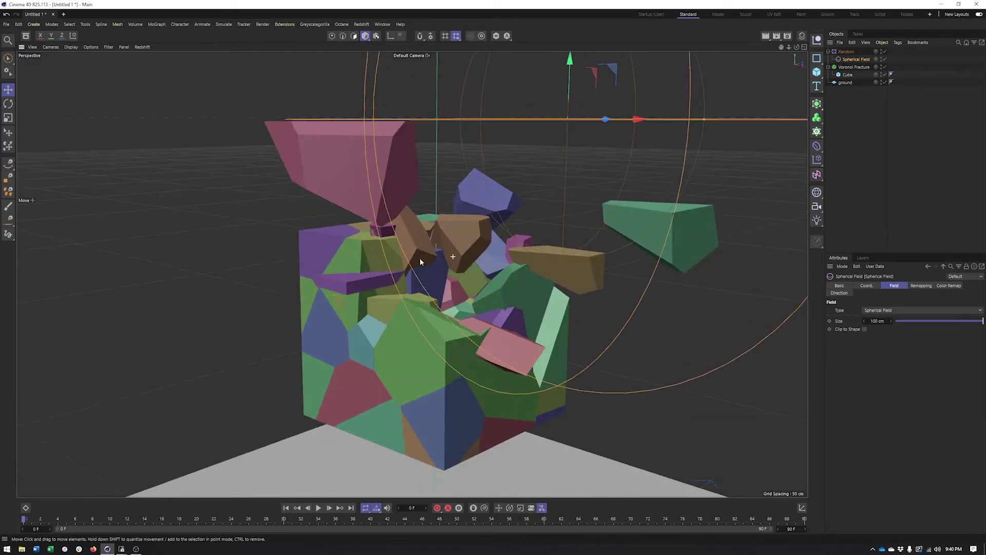
alt+drag(456, 297, 482, 279)
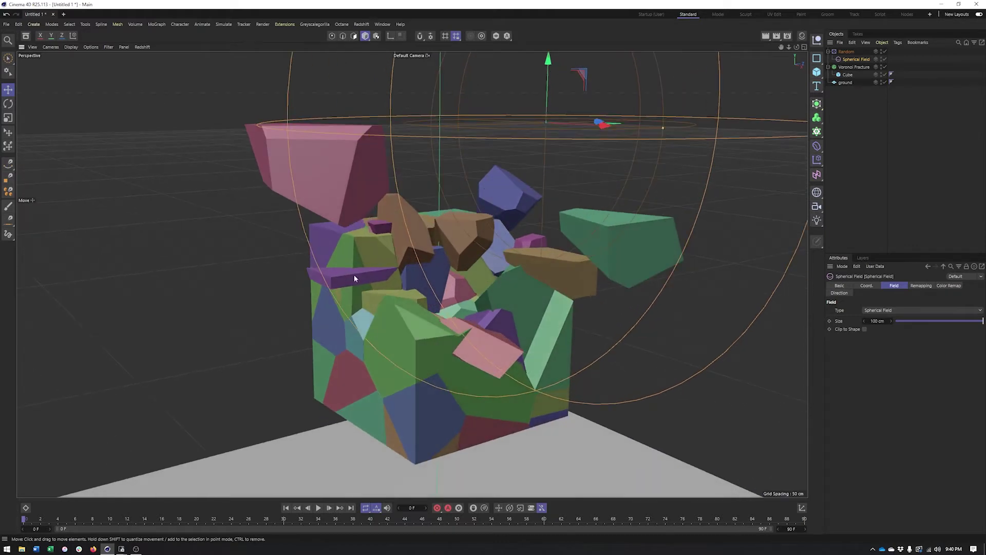
alt+drag(434, 286, 507, 280)
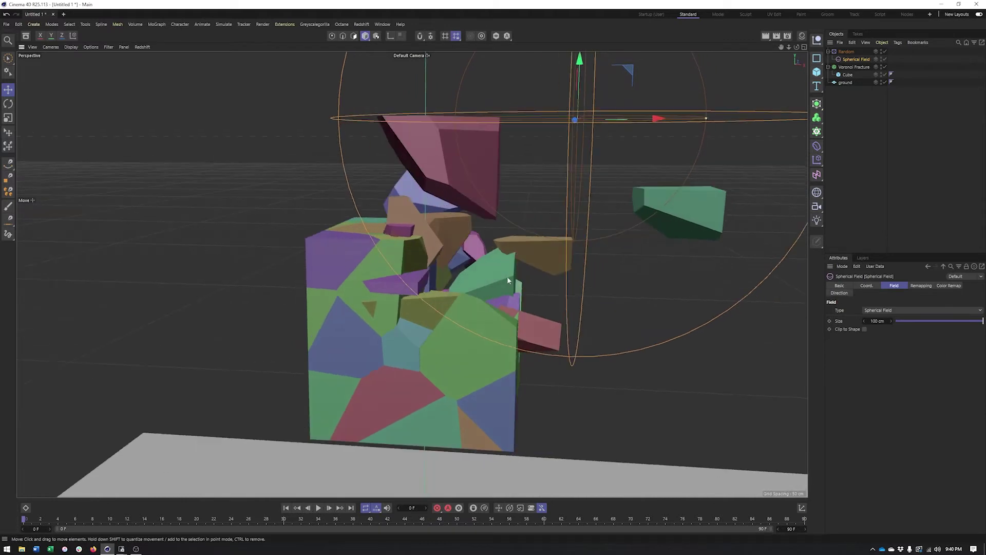
Enable Detailing on the Voronoi Fracture and inspect the inner faces of the fragments up close
click(854, 67)
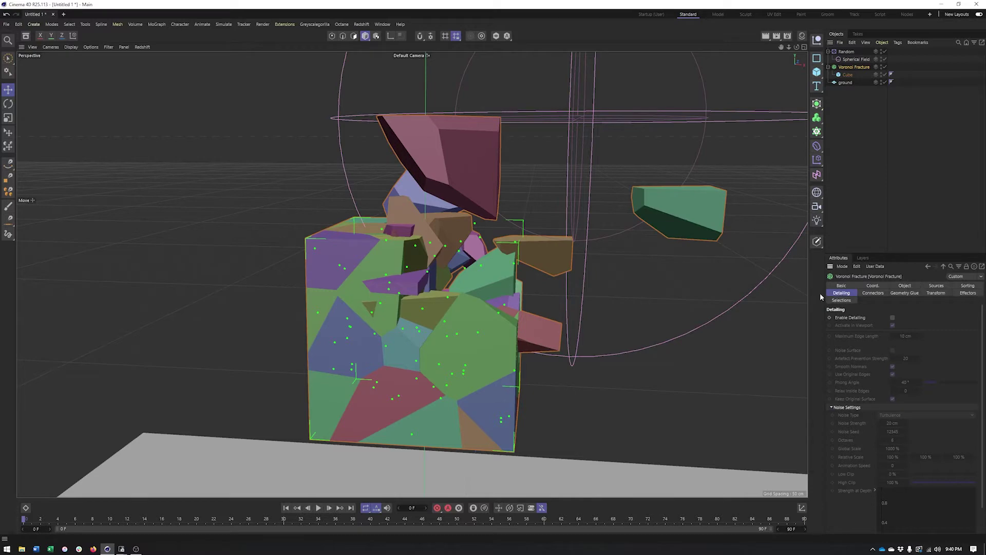
alt+drag(520, 275, 474, 276)
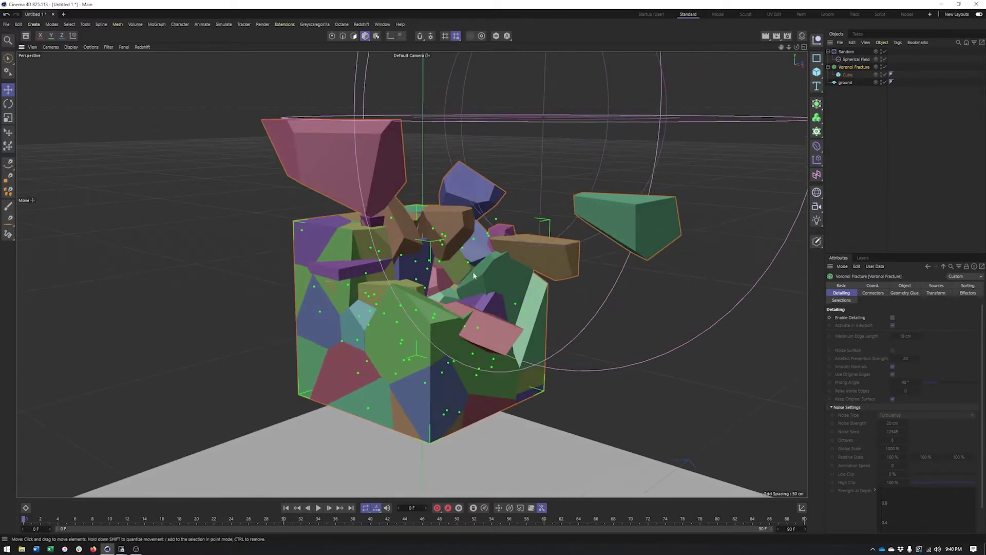
alt+drag(448, 314, 448, 239)
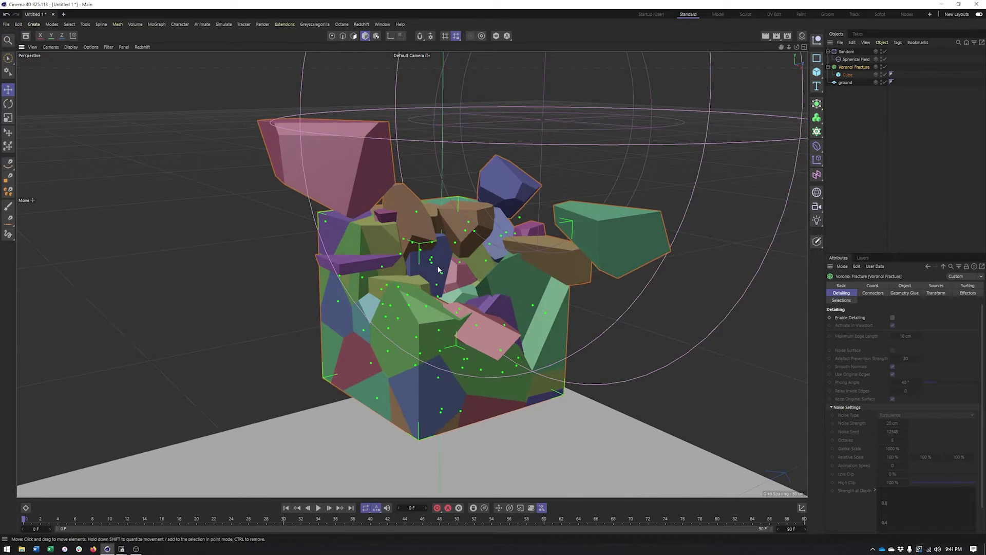
mouse_move(464, 285)
alt+mouse_down()
mouse_move(516, 292)
mouse_move(450, 296)
alt+mouse_up()
alt+right_drag(461, 284, 476, 279)
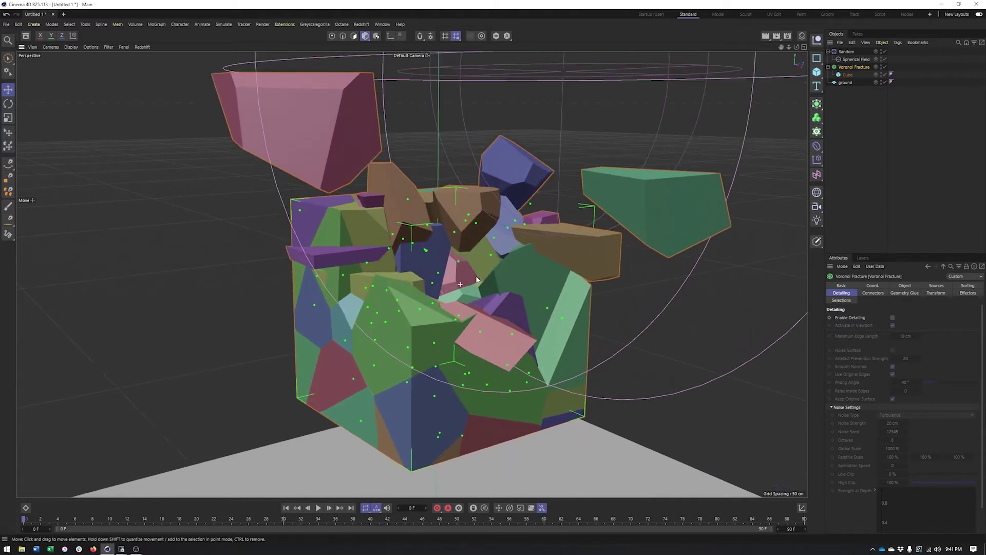
click(893, 316)
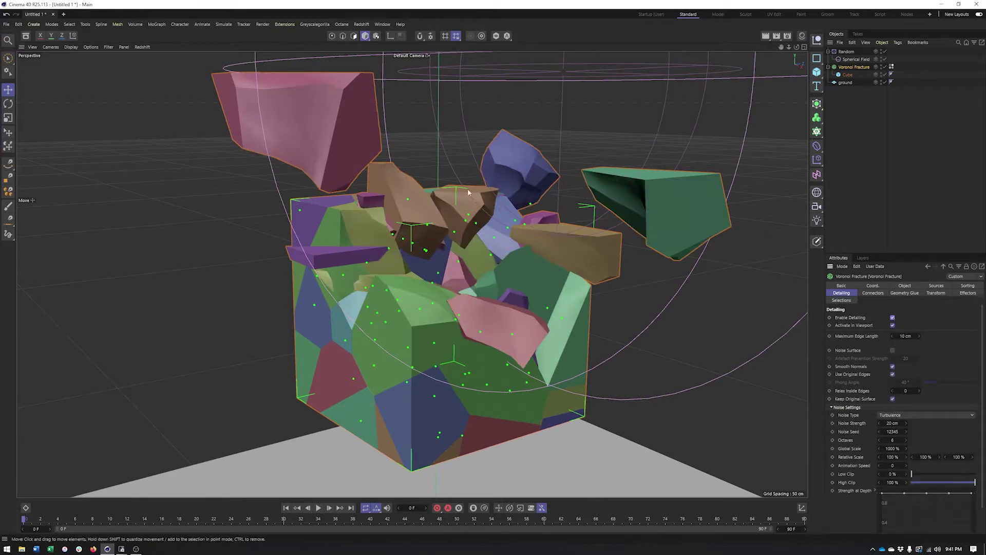
alt+right_drag(439, 246, 481, 237)
alt+middle_drag(481, 237, 476, 249)
alt+drag(476, 249, 476, 253)
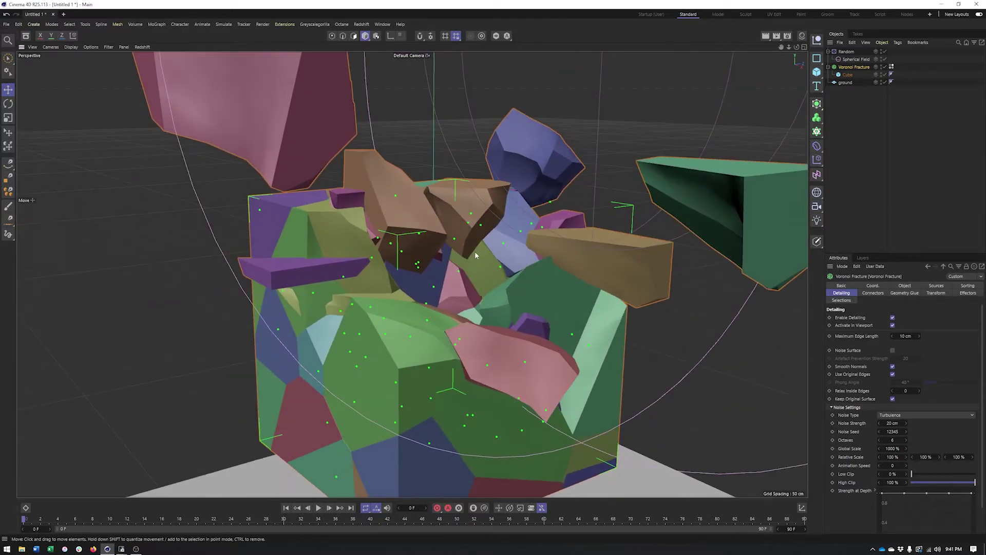
alt+drag(402, 332, 429, 319)
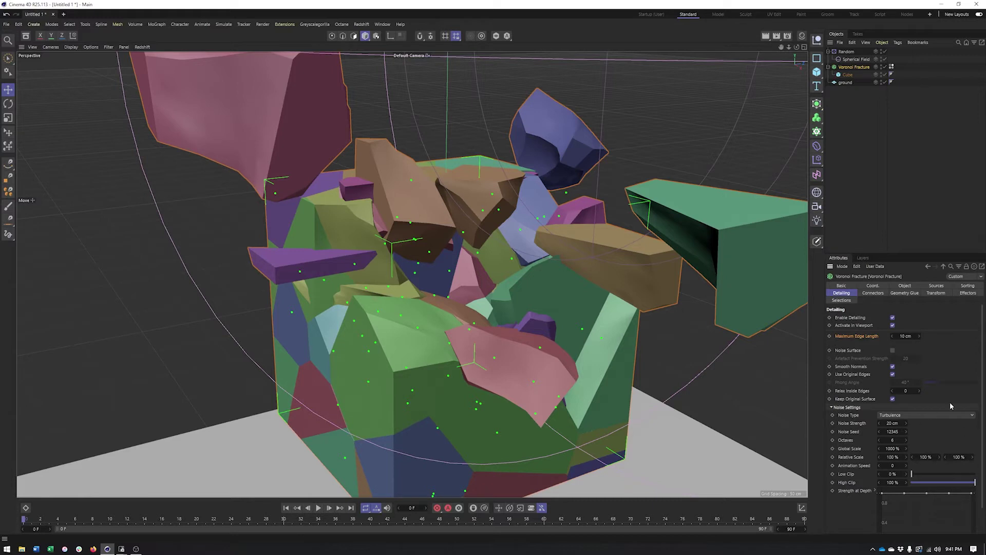
Set the Detailing's Maximum Edge Length to 5 cm and inspect the fragment surfaces
click(907, 336)
text(5)
key(Return)
alt+drag(422, 273, 333, 240)
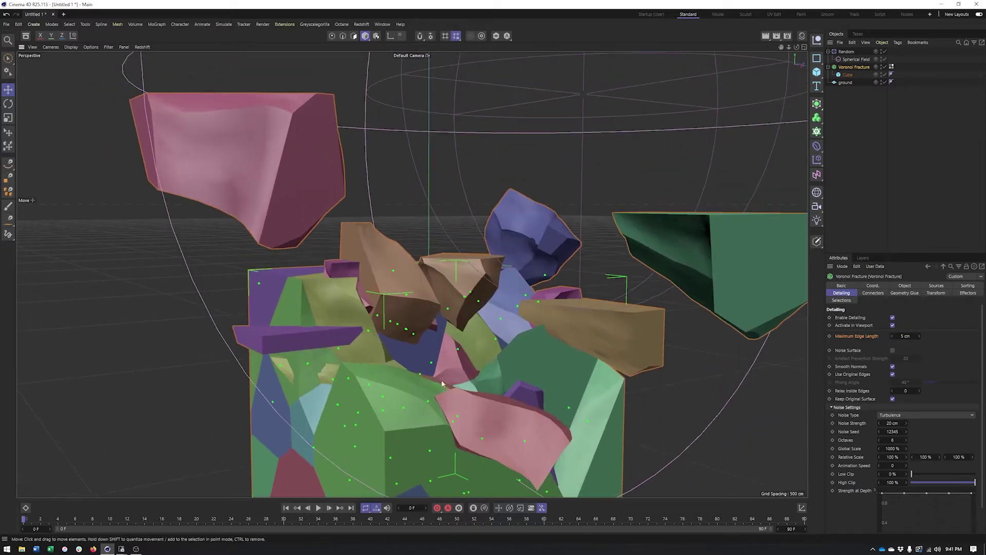
alt+drag(441, 384, 462, 427)
alt+middle_drag(462, 427, 442, 354)
alt+drag(442, 354, 453, 354)
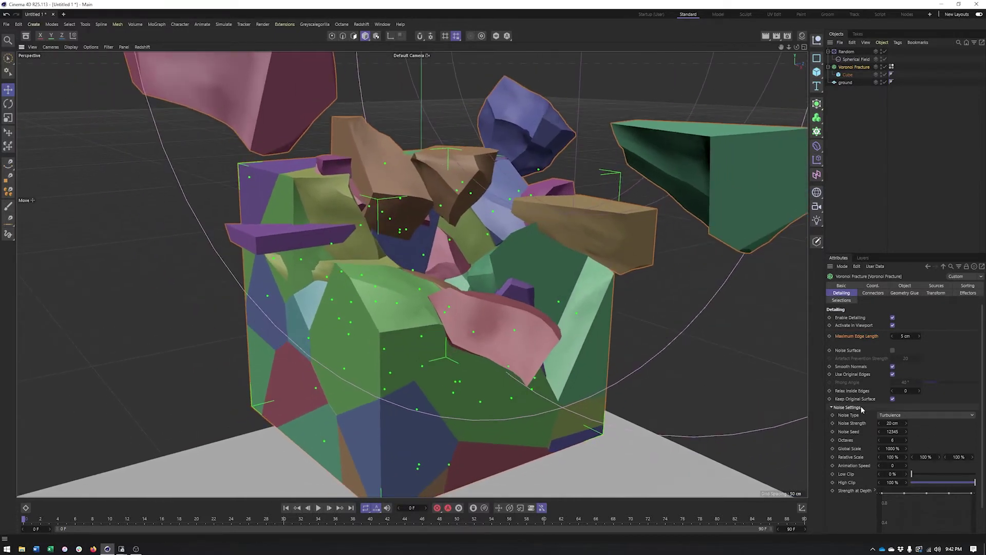
Set the Detailing's Noise Strength to 20.7 cm and review the noise types, keeping Turbulence
drag(906, 424, 907, 422)
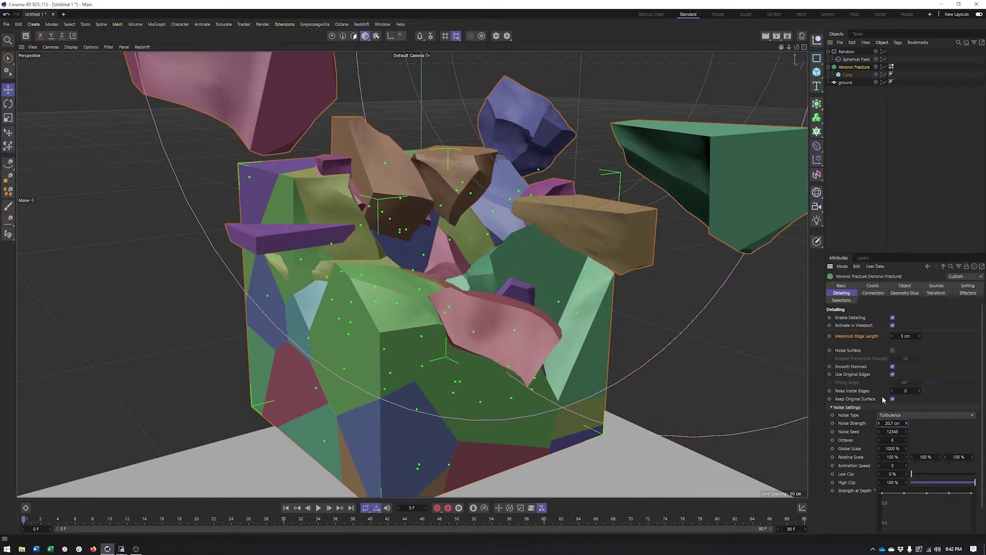
click(893, 440)
click(909, 415)
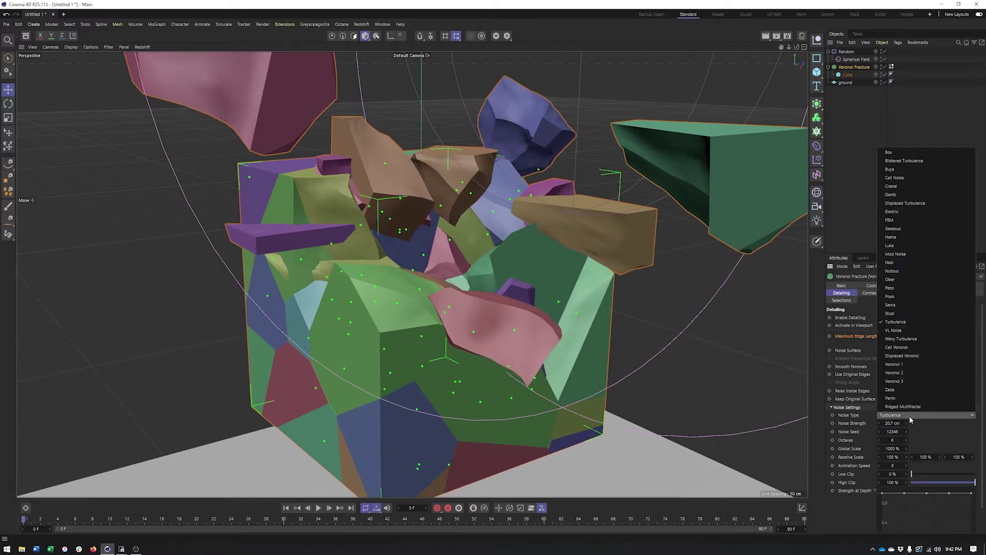
click(868, 113)
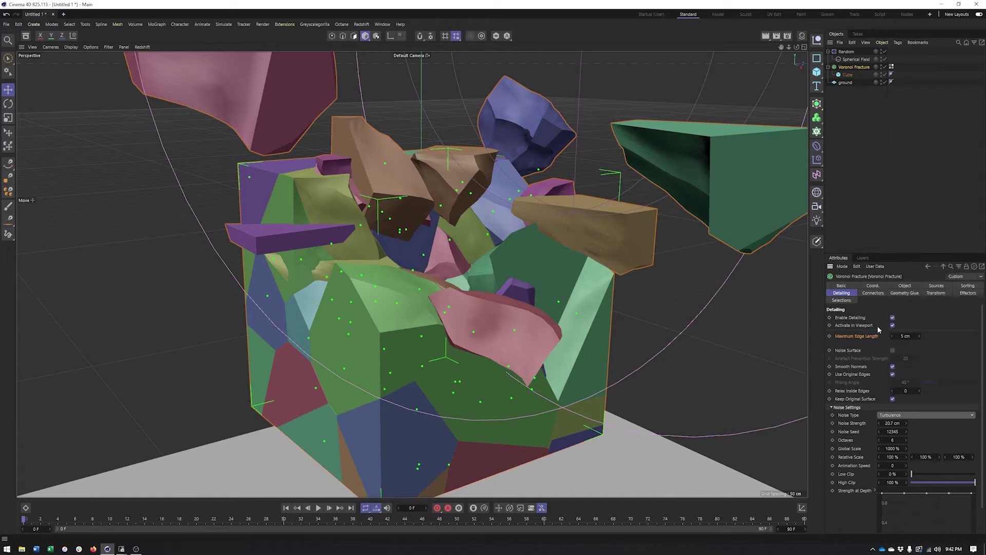
Compare the fragments with Detailing off and on, leaving Enable Detailing turned off
click(893, 318)
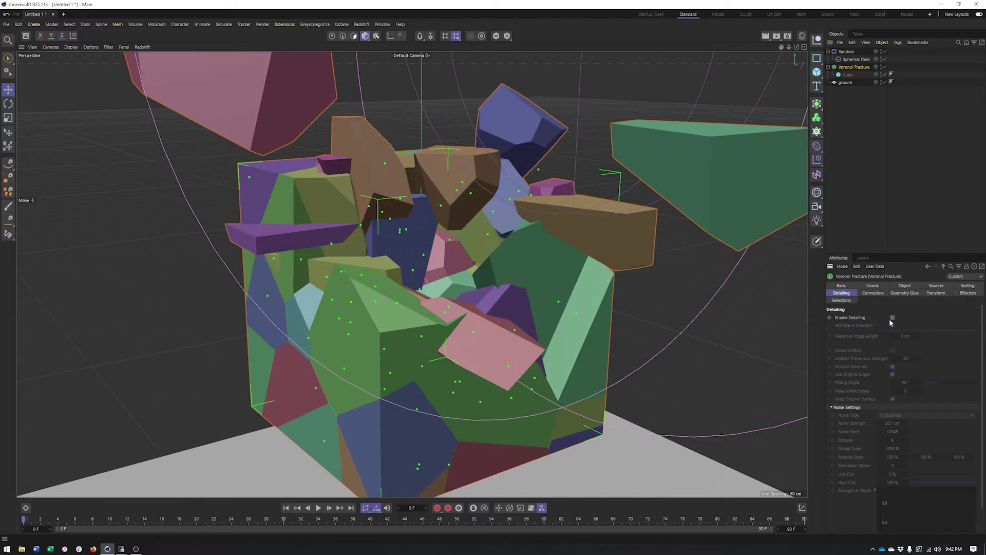
click(892, 325)
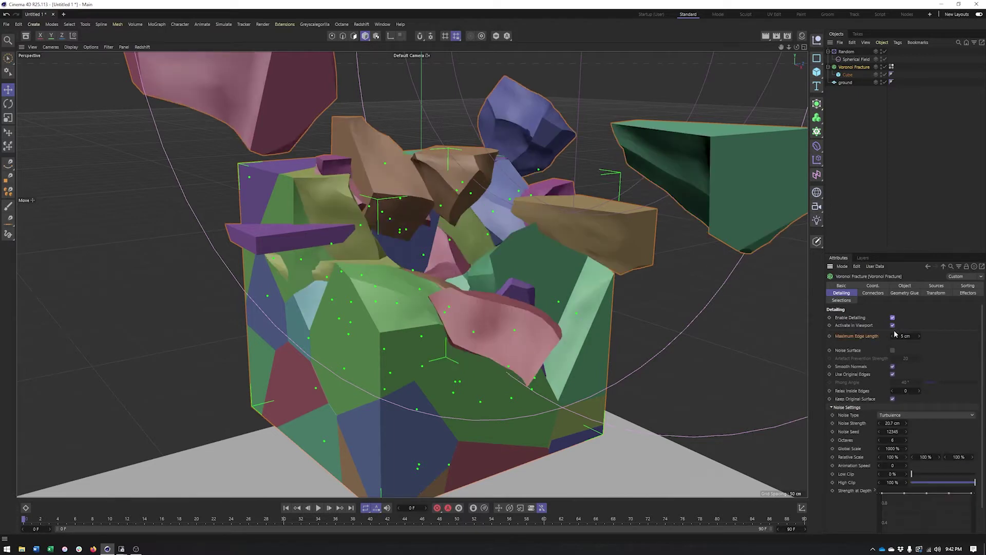
click(893, 318)
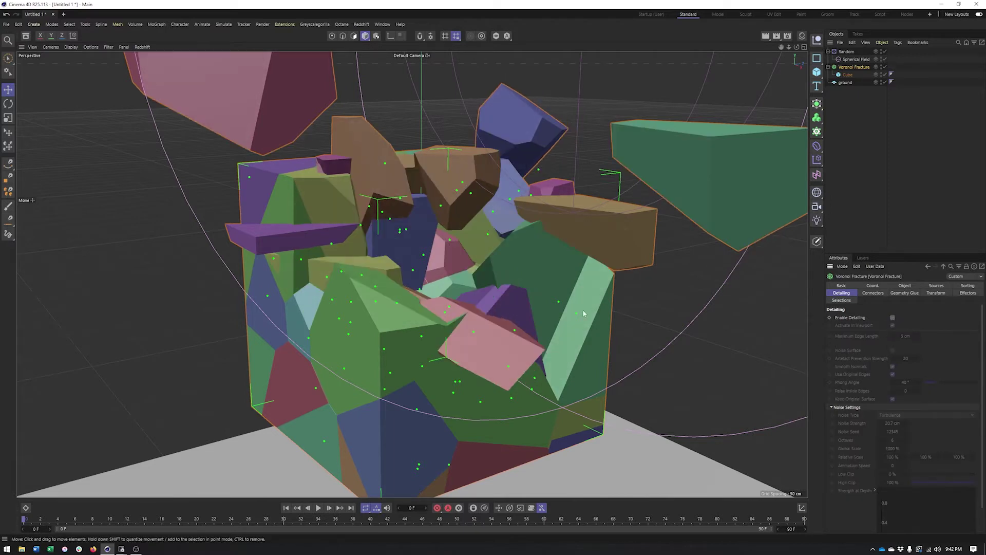
Open the Voronoi Fracture's Geometry Glue settings and look over the fractured cube and the Spherical Field
alt+drag(582, 309, 493, 195)
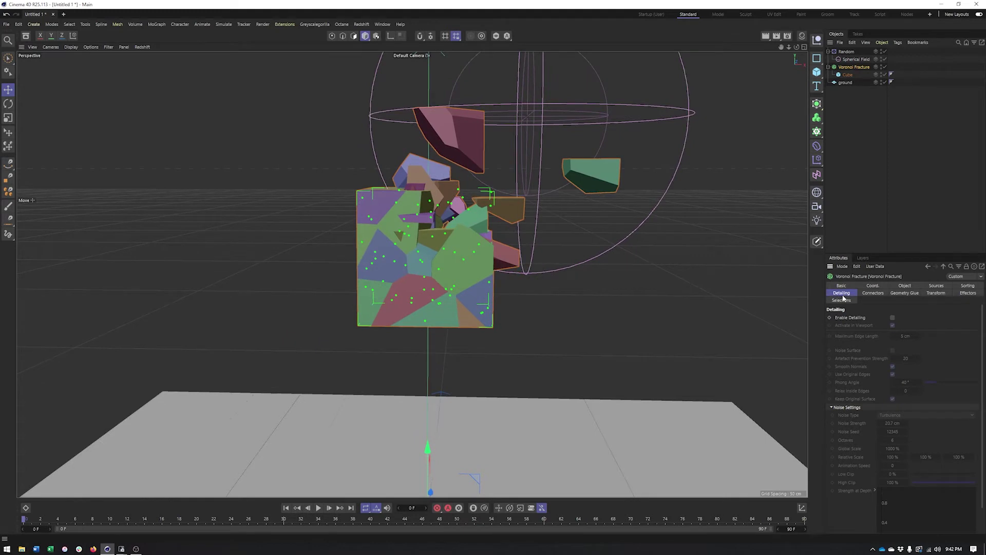
alt+drag(570, 309, 548, 300)
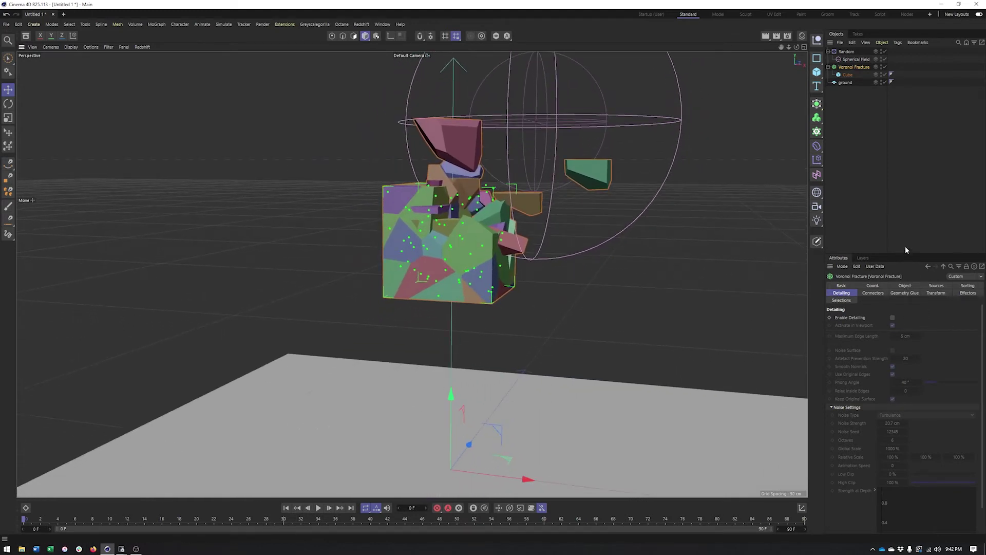
alt+drag(501, 150, 483, 186)
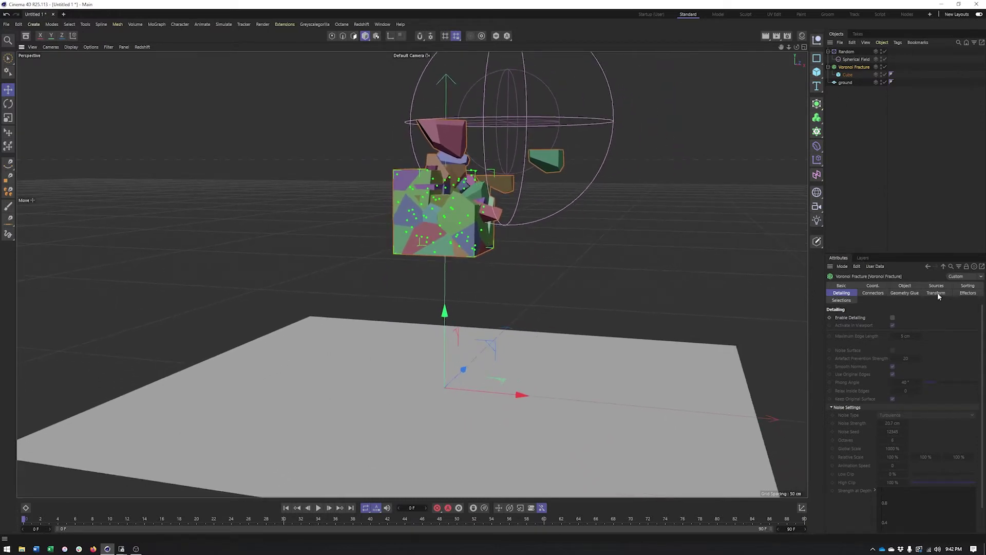
click(896, 292)
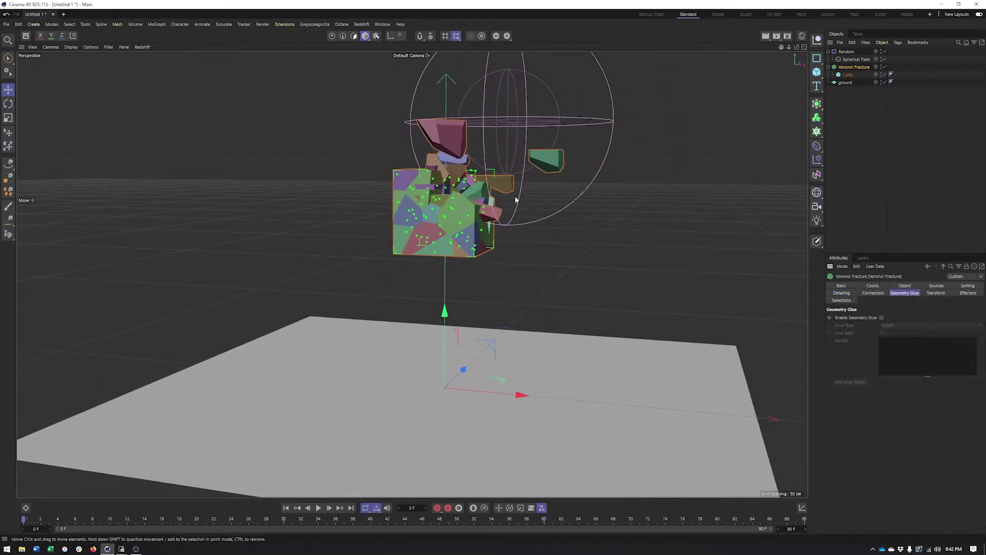
mouse_move(486, 205)
alt+mouse_down()
mouse_move(525, 188)
mouse_move(488, 220)
alt+mouse_up()
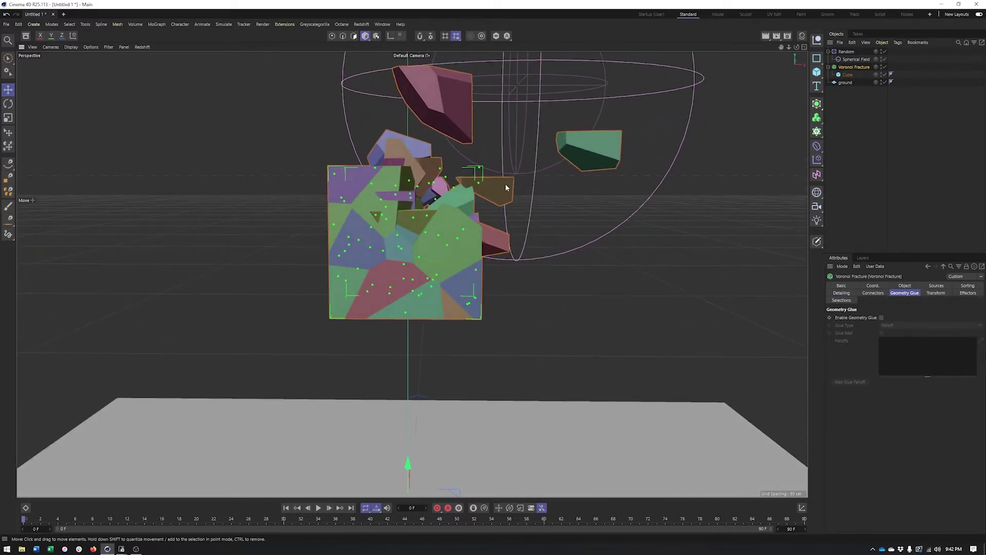
alt+drag(506, 188, 481, 196)
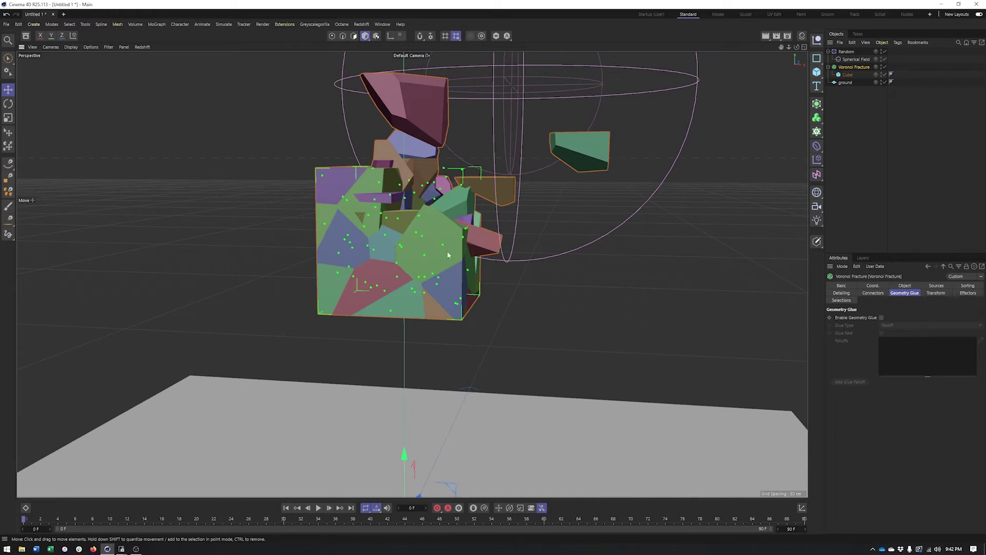
Disable the Random effector and its Spherical Field so the fractured cube is whole again
alt+drag(491, 266, 475, 265)
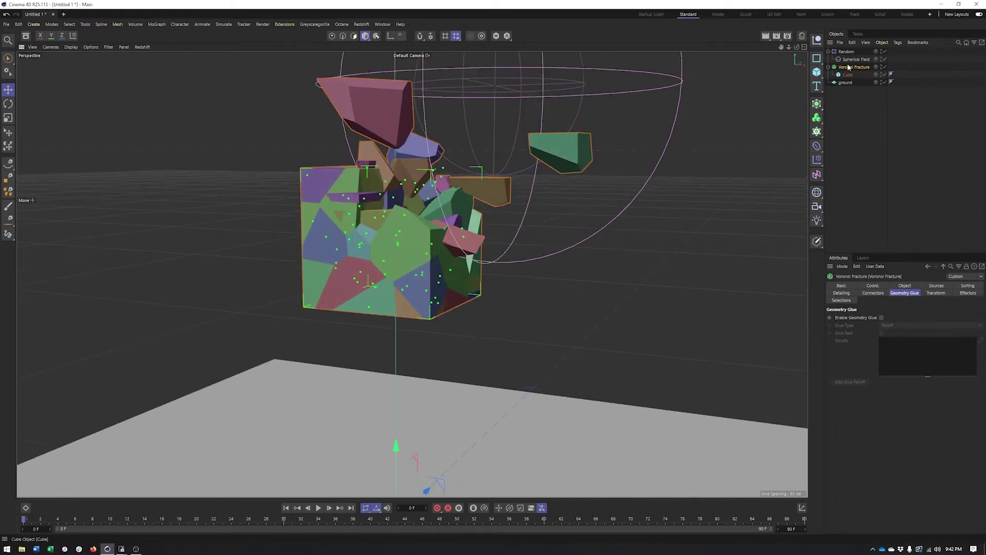
click(856, 59)
click(885, 52)
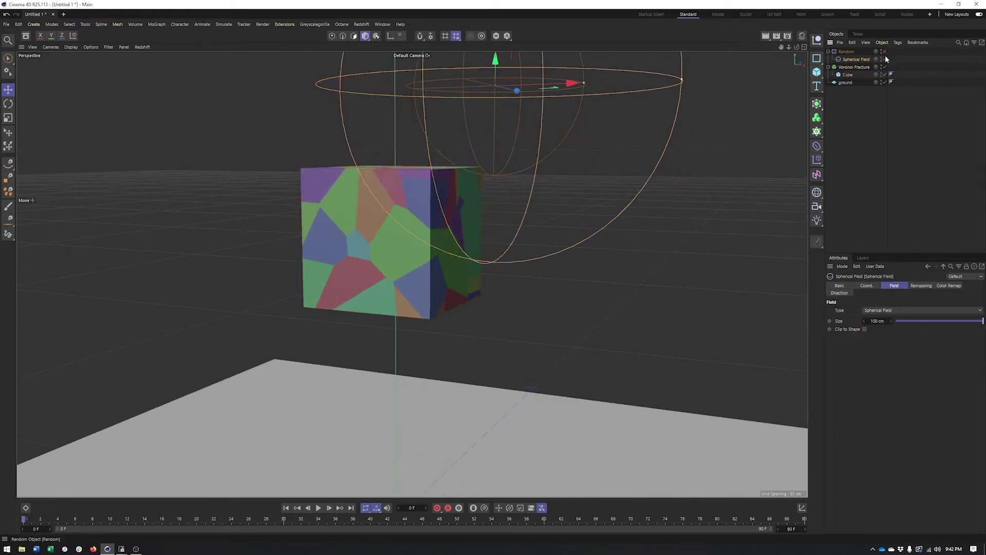
click(884, 59)
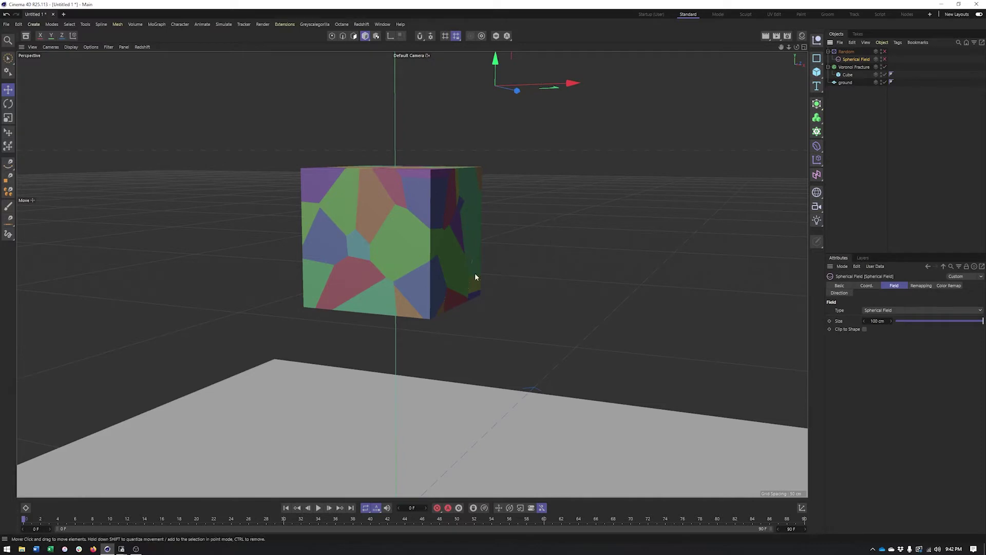
alt+drag(473, 276, 476, 288)
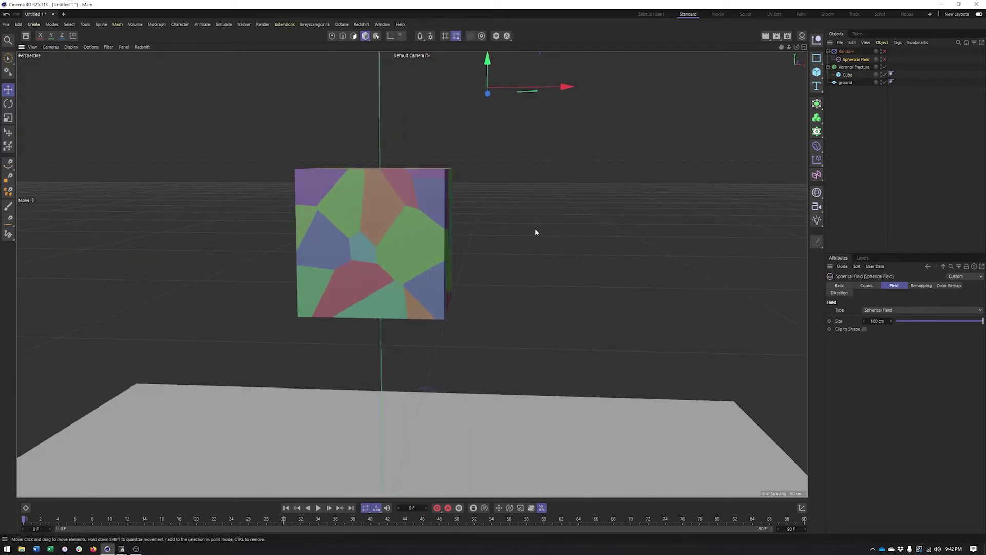
alt+drag(535, 229, 547, 229)
Add a Rigid Body simulation tag to the Voronoi Fracture object
click(425, 238)
alt+drag(425, 238, 618, 293)
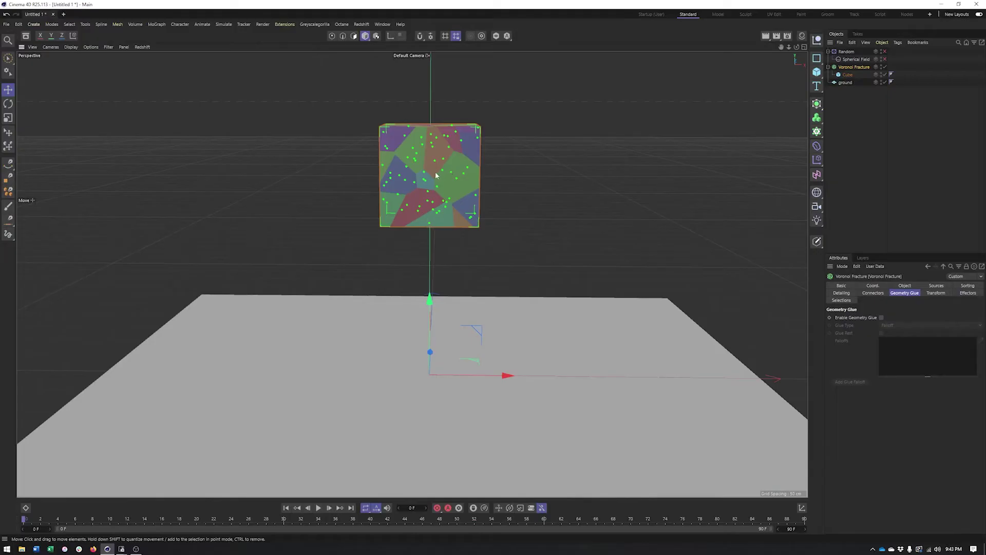
alt+drag(436, 176, 392, 172)
alt+drag(455, 199, 486, 199)
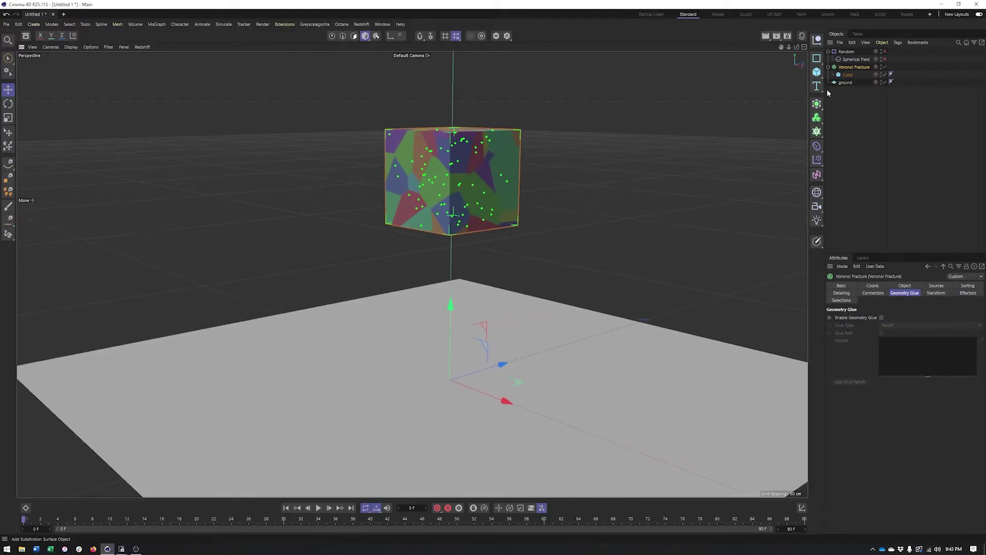
right_click(851, 73)
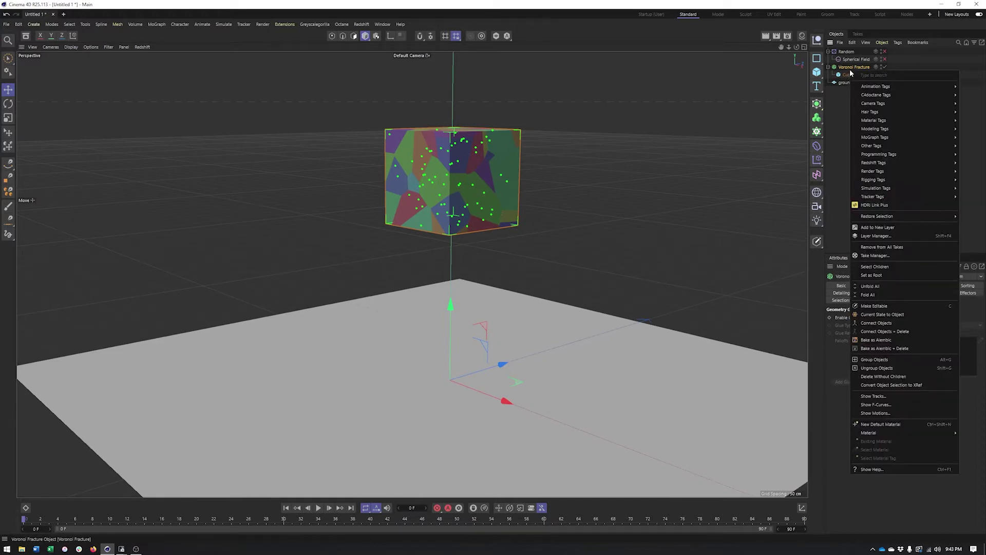
mouse_move(871, 191)
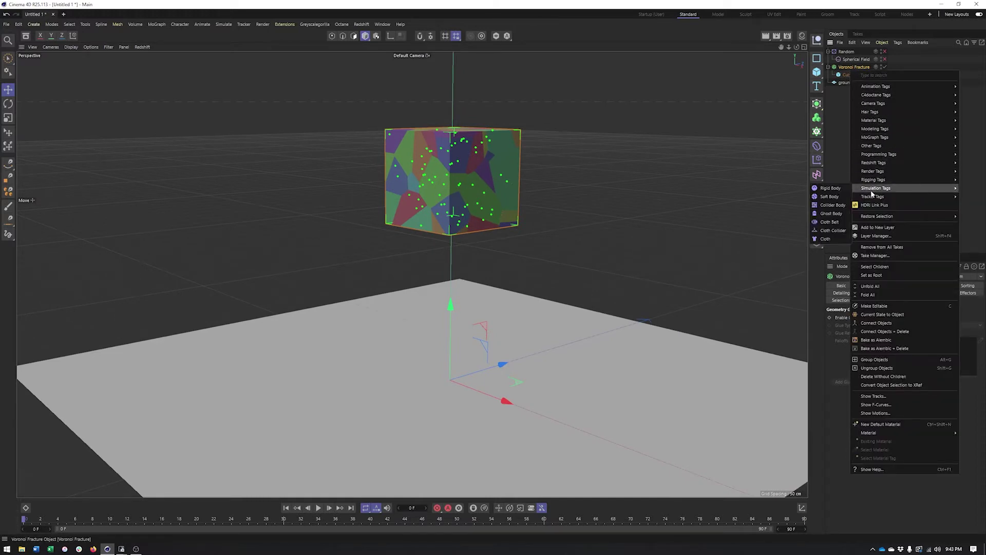
click(836, 189)
Play the simulation to watch the fractured cube fall, and return to the first frame
alt+drag(502, 280, 540, 274)
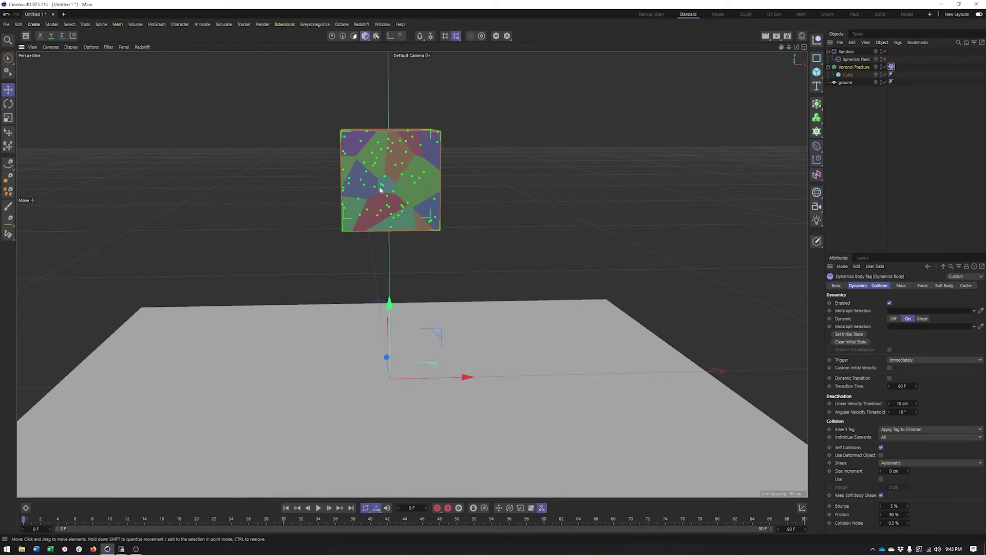
alt+drag(371, 128, 375, 161)
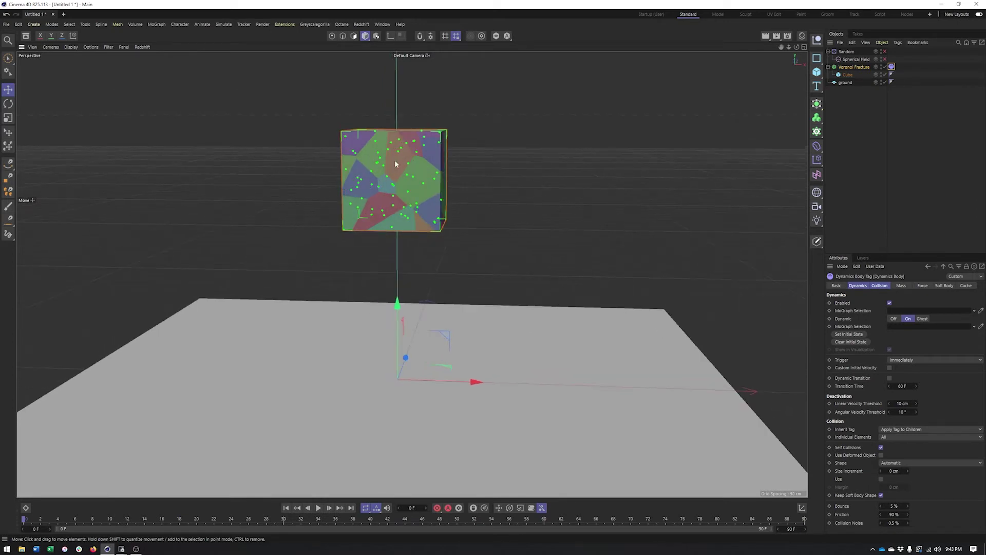
alt+drag(438, 221, 451, 226)
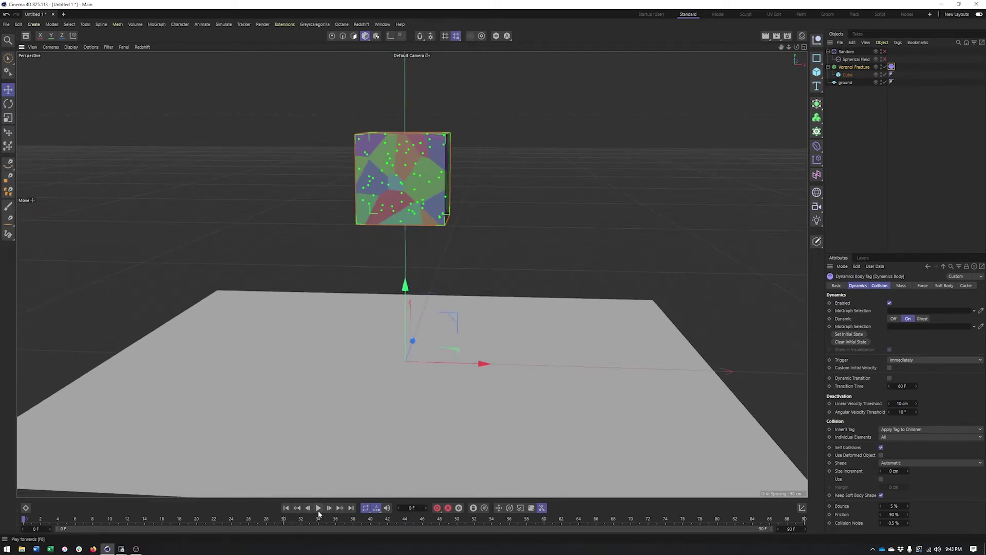
click(319, 508)
alt+drag(346, 381, 376, 284)
click(319, 507)
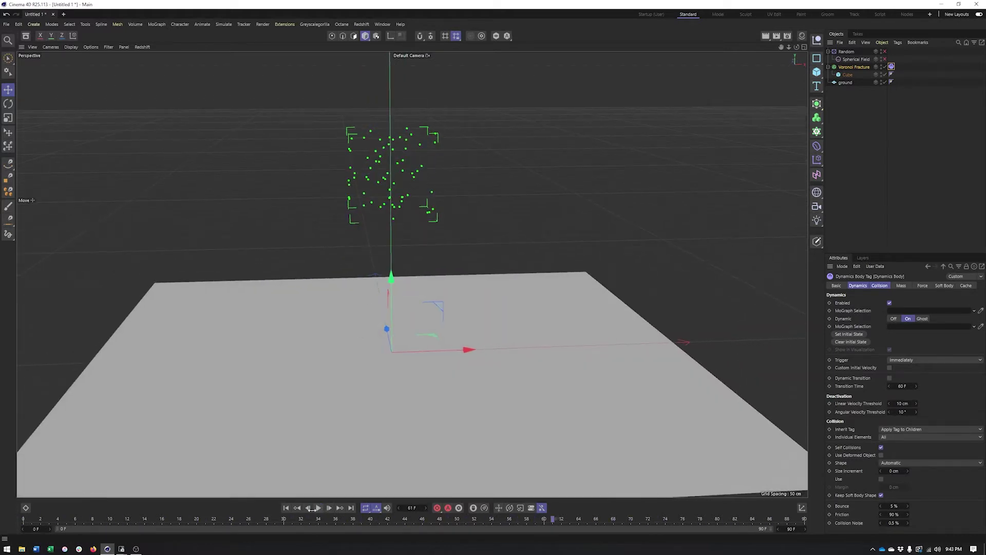
click(285, 507)
Add a Collider Body simulation tag to the ground plane
alt+drag(468, 228, 472, 196)
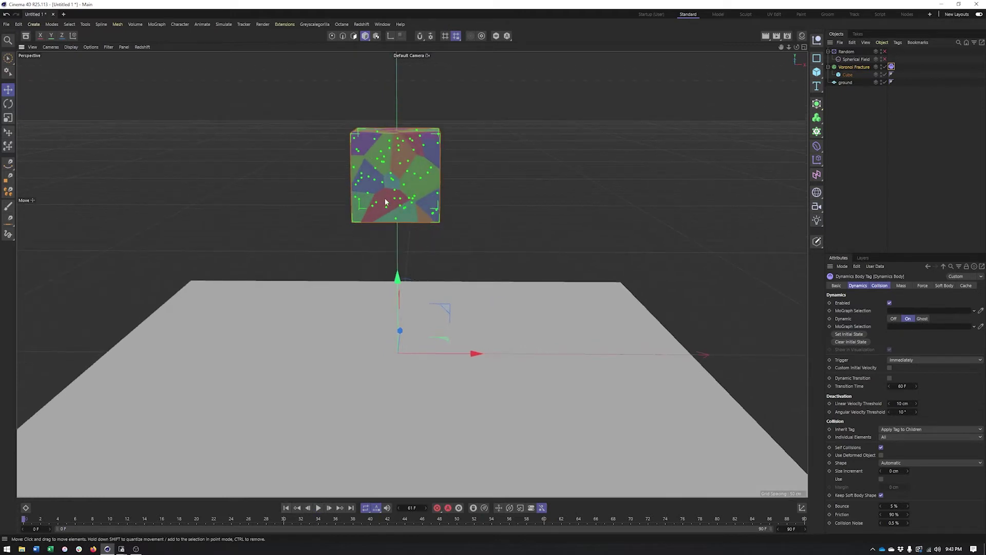
mouse_move(386, 202)
alt+mouse_down()
mouse_move(411, 194)
mouse_move(404, 197)
alt+mouse_up()
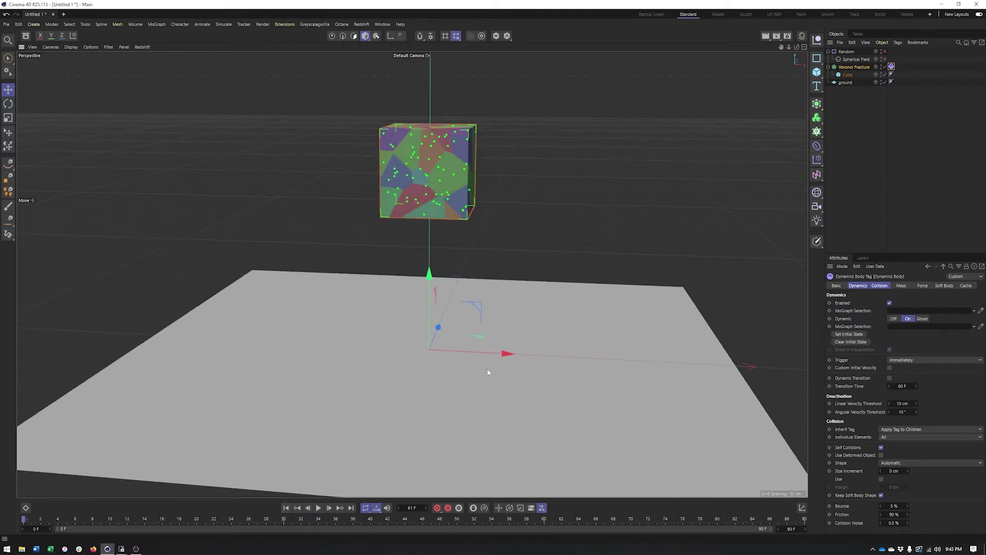
alt+drag(489, 368, 511, 353)
click(546, 311)
alt+drag(546, 311, 516, 278)
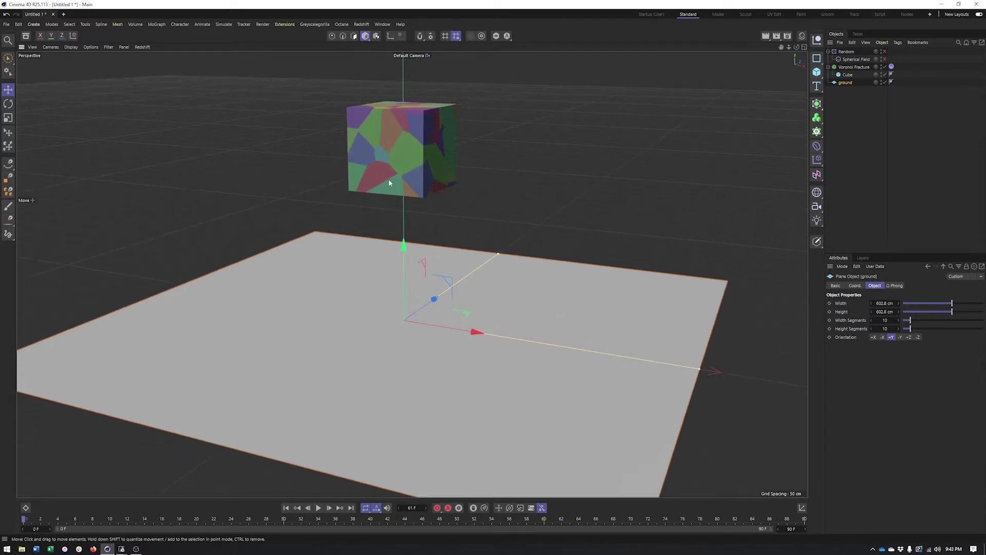
right_click(849, 85)
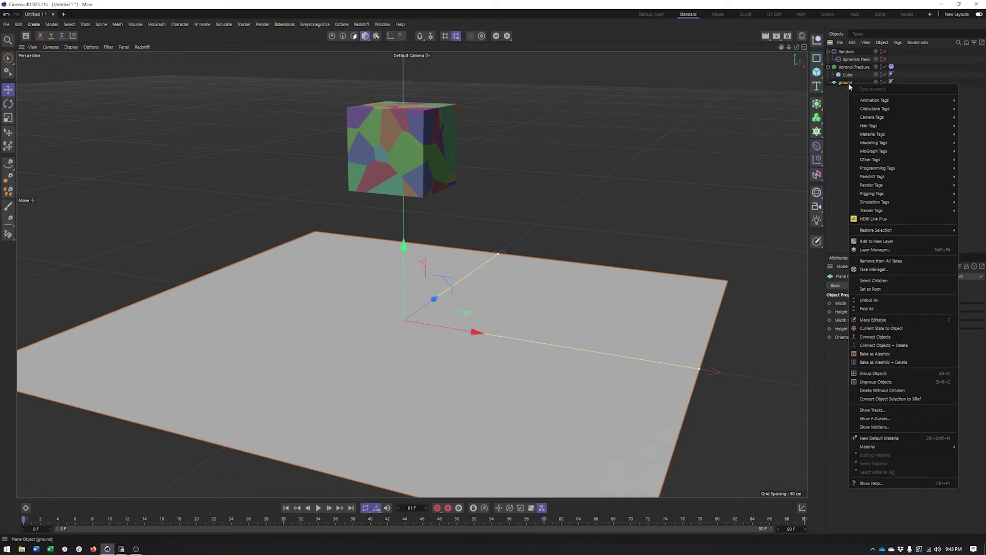
mouse_move(873, 203)
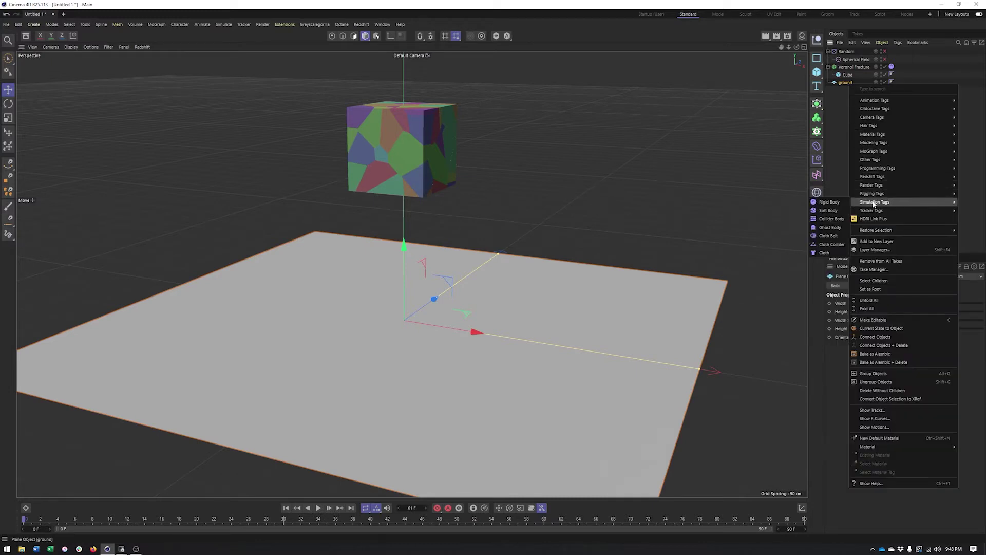
click(836, 220)
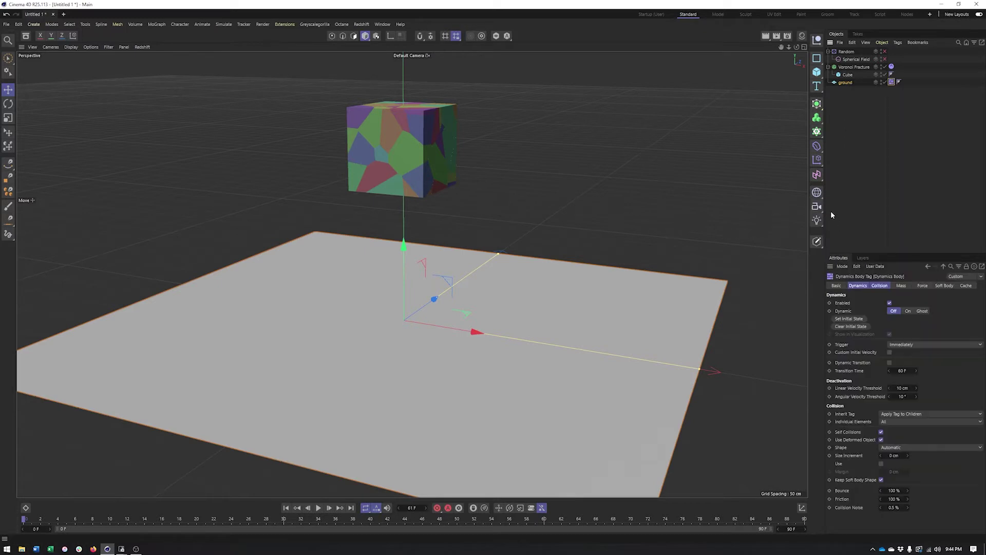
Play the simulation to examine how the fragments break apart on the ground from several angles, and return to the first frame
alt+drag(392, 251, 367, 306)
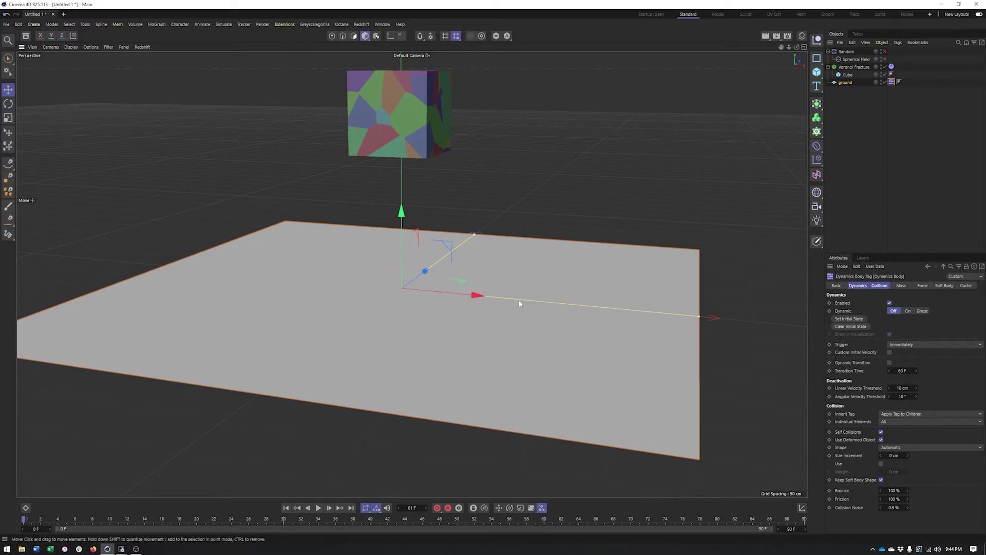
alt+drag(343, 266, 396, 252)
alt+middle_drag(465, 292, 471, 307)
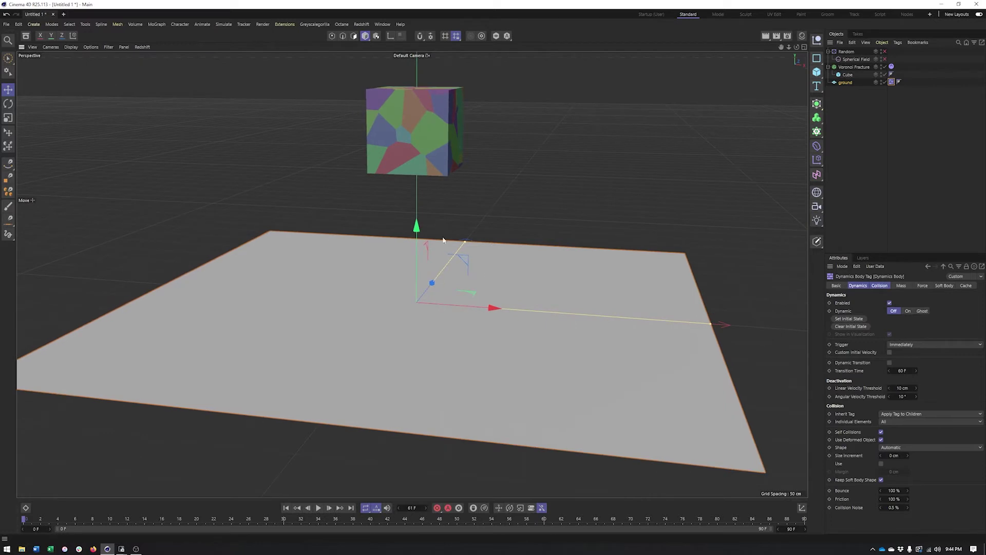
click(320, 508)
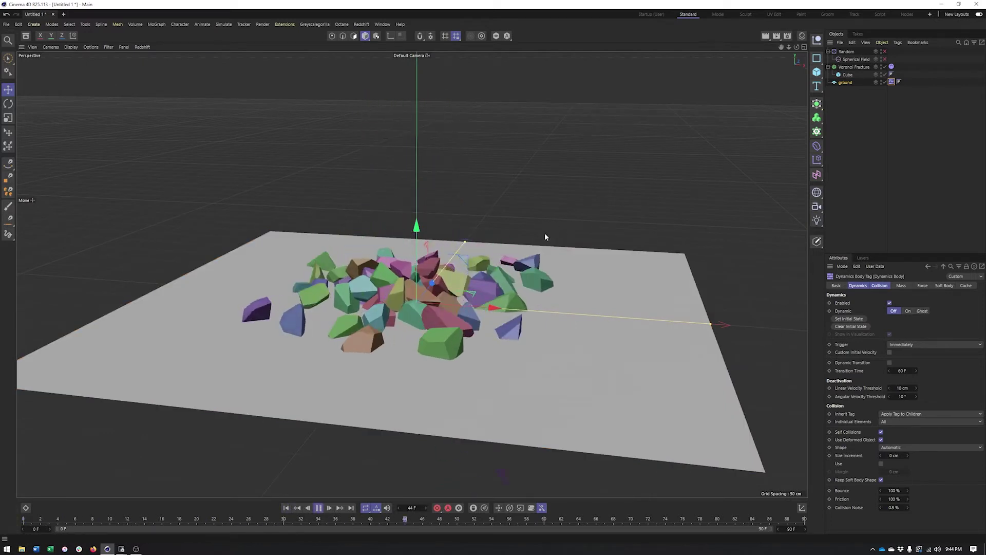
alt+drag(545, 233, 535, 227)
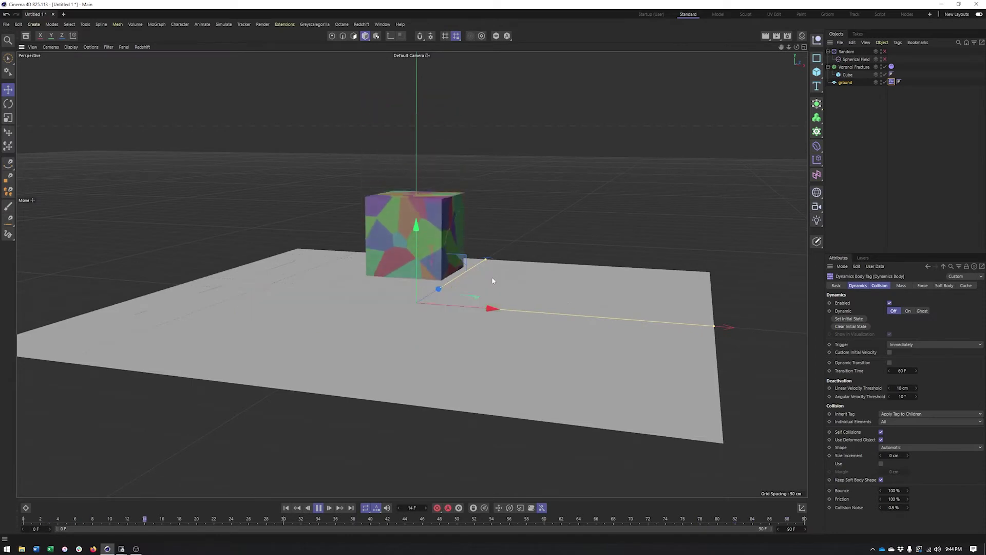
alt+drag(483, 273, 463, 291)
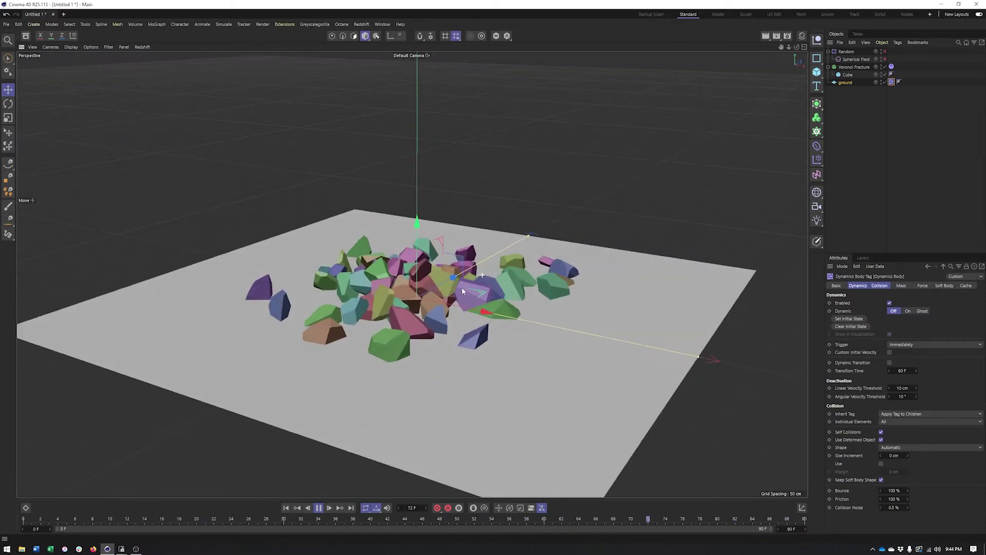
alt+right_drag(462, 288, 509, 283)
alt+drag(505, 286, 496, 285)
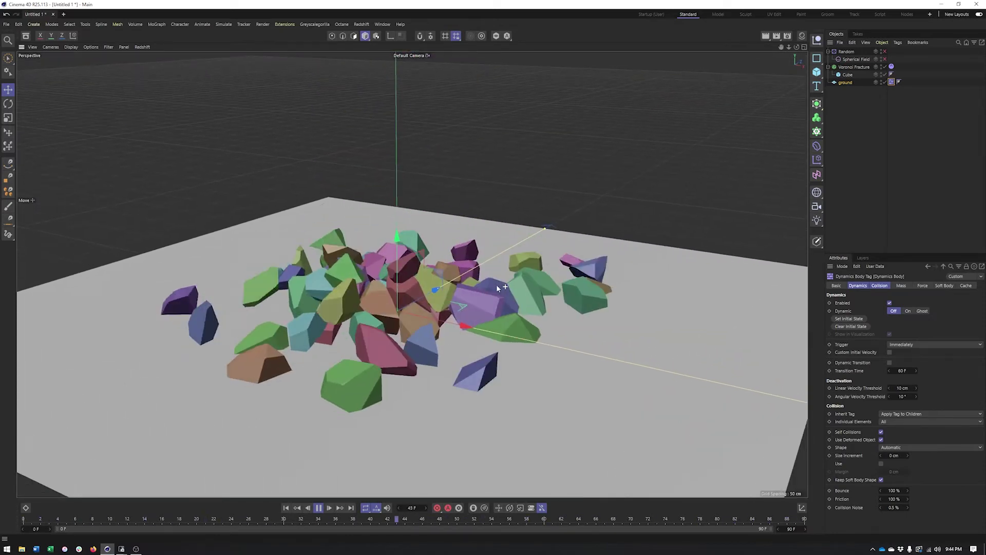
alt+middle_drag(422, 360, 448, 297)
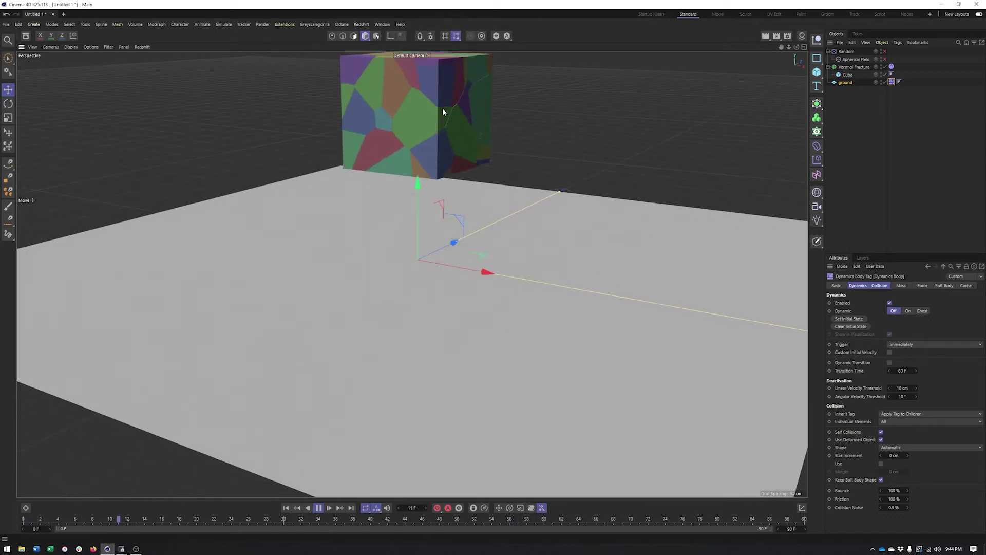
scroll(443, 111, down, 5)
click(318, 507)
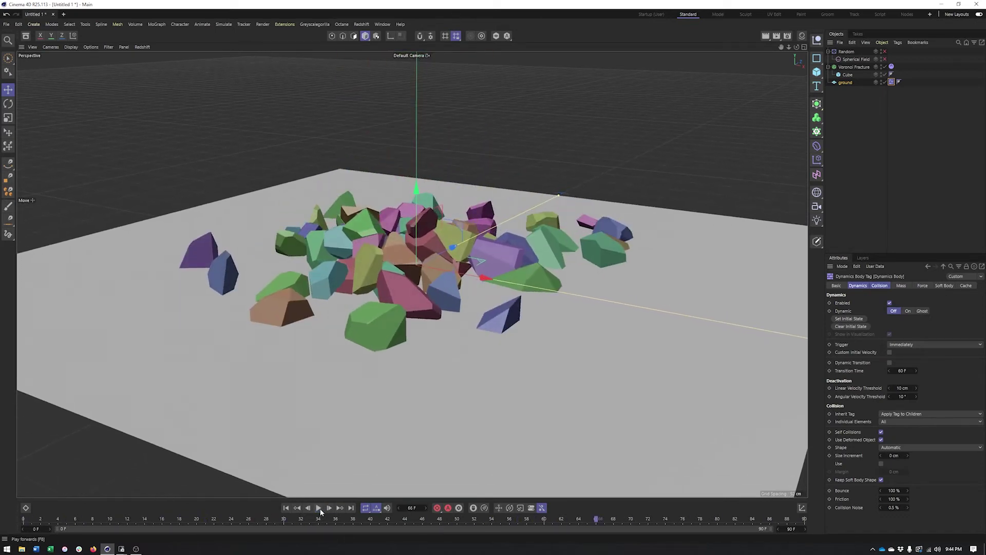
click(286, 508)
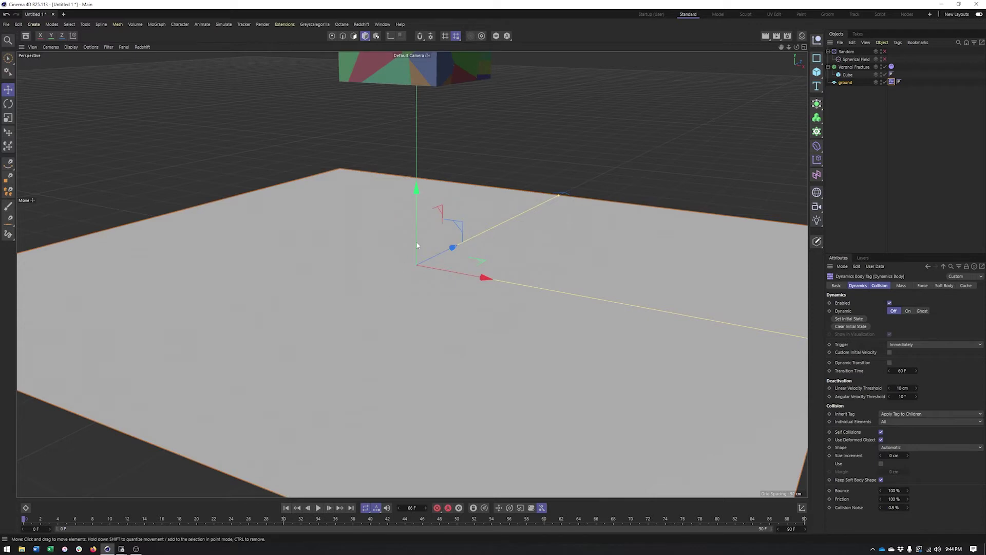
Enable Geometry Glue on the Voronoi Fracture and set its Glue Type to Cluster
alt+middle_drag(429, 220, 401, 294)
alt+drag(402, 293, 447, 288)
alt+middle_drag(470, 277, 465, 284)
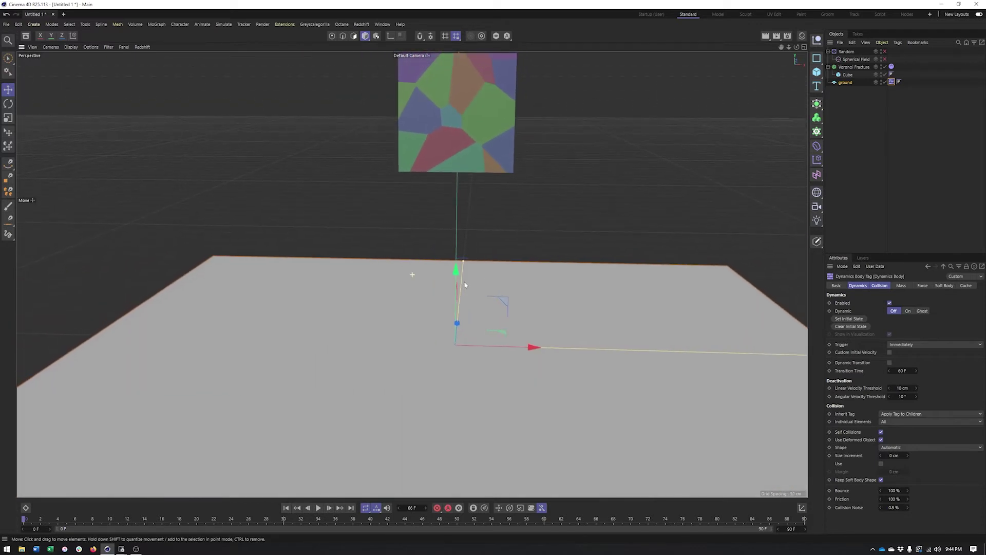
click(851, 67)
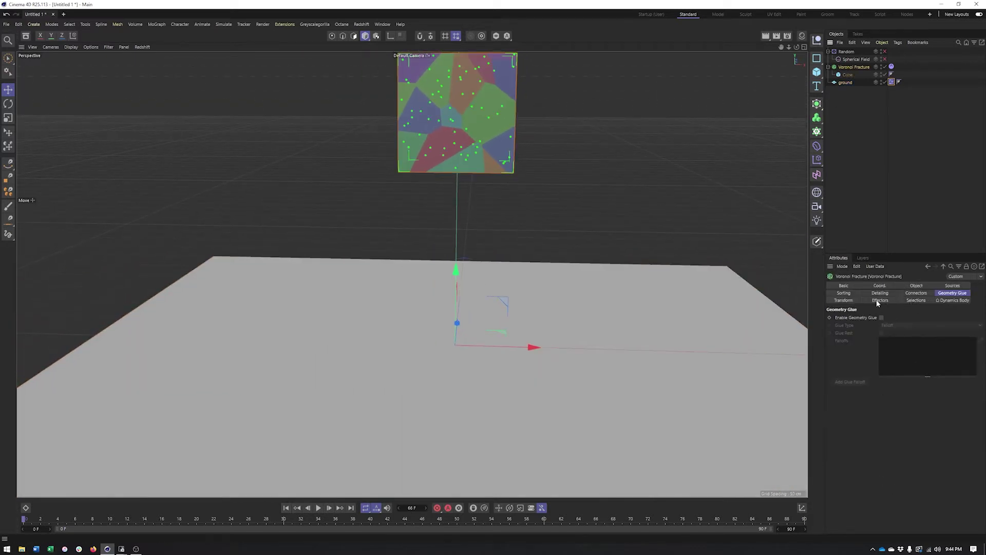
alt+middle_drag(582, 241, 560, 253)
click(881, 317)
alt+drag(557, 299, 552, 302)
alt+drag(517, 191, 478, 202)
alt+drag(404, 148, 385, 152)
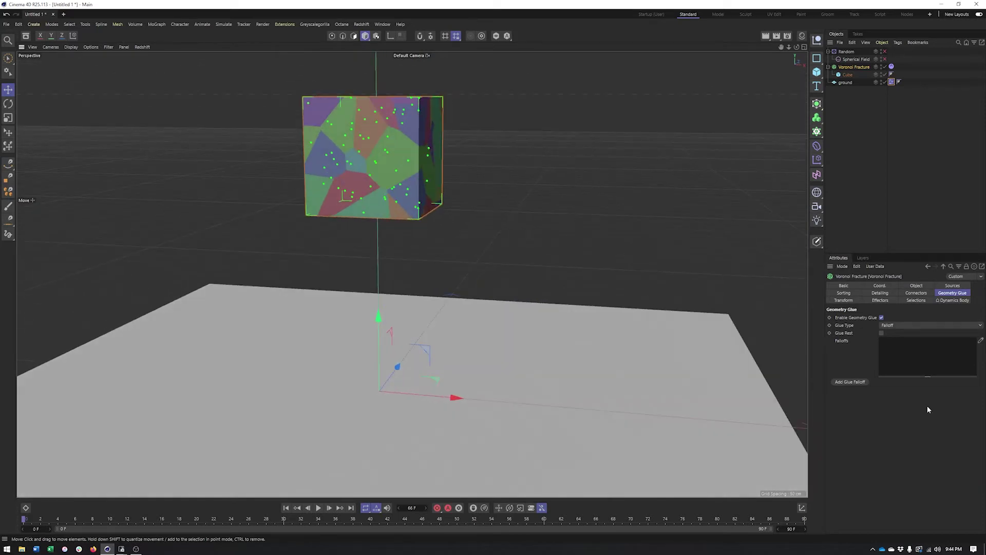
click(901, 324)
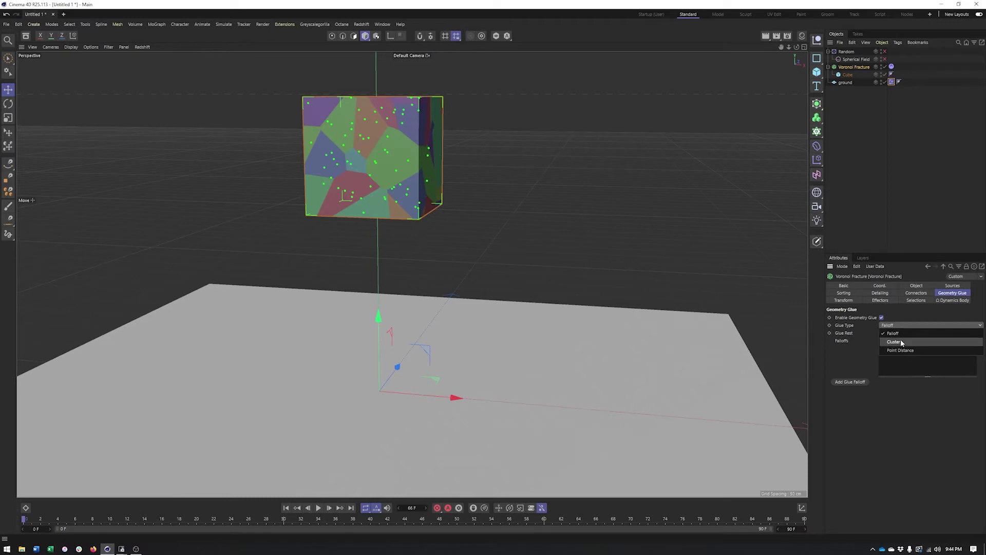
click(894, 341)
Play the clustered simulation, examine the large glued chunks breaking apart on the ground from different angles, and stop playback
alt+drag(578, 243, 493, 247)
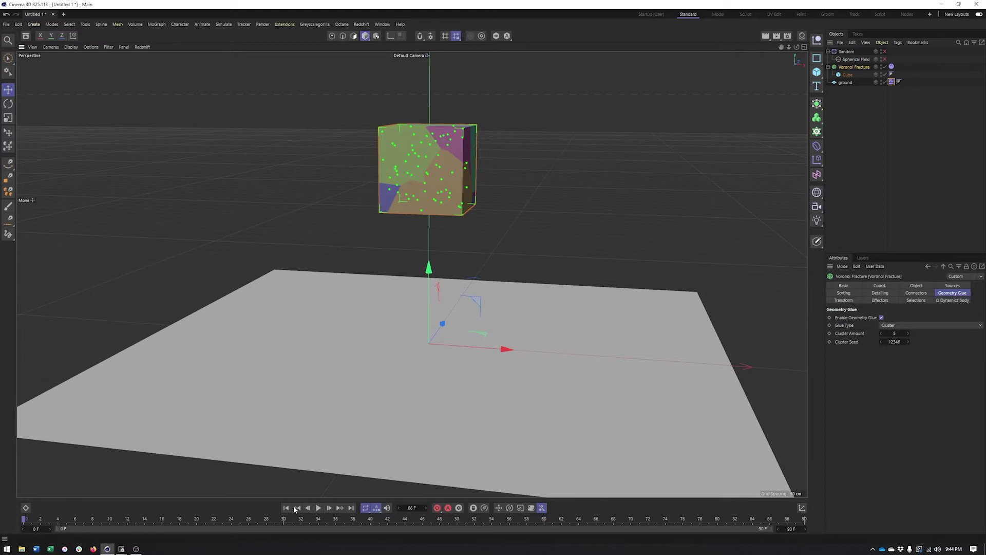
click(322, 508)
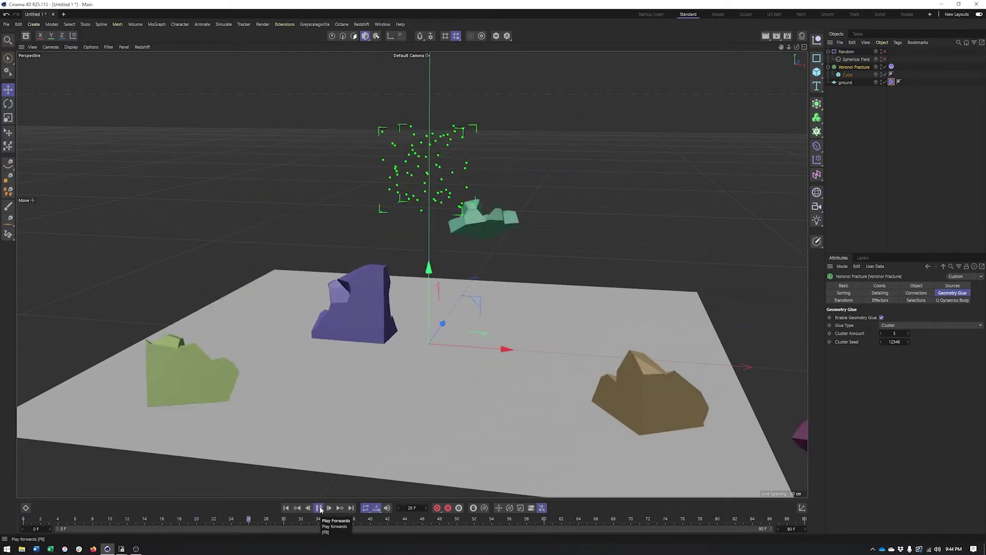
click(887, 333)
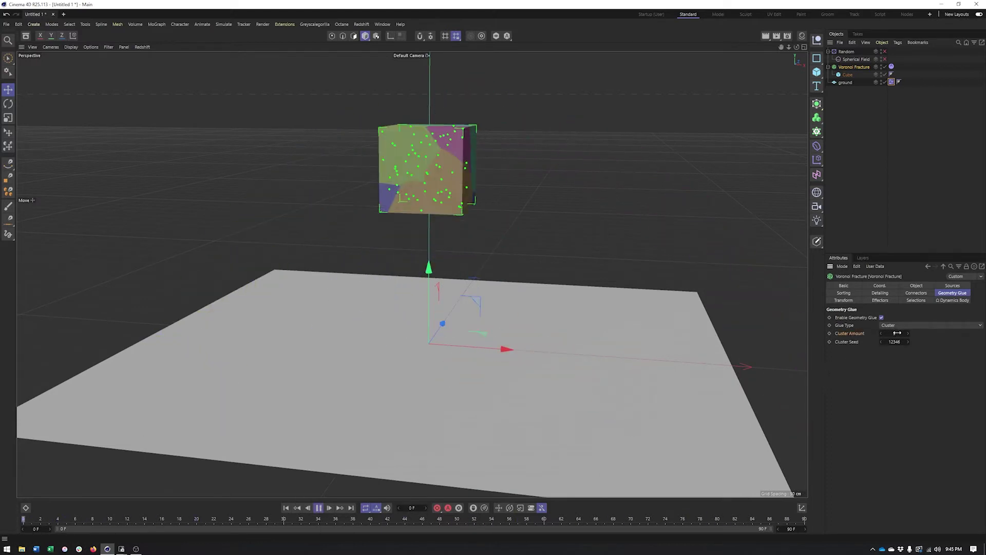
alt+drag(342, 420, 447, 372)
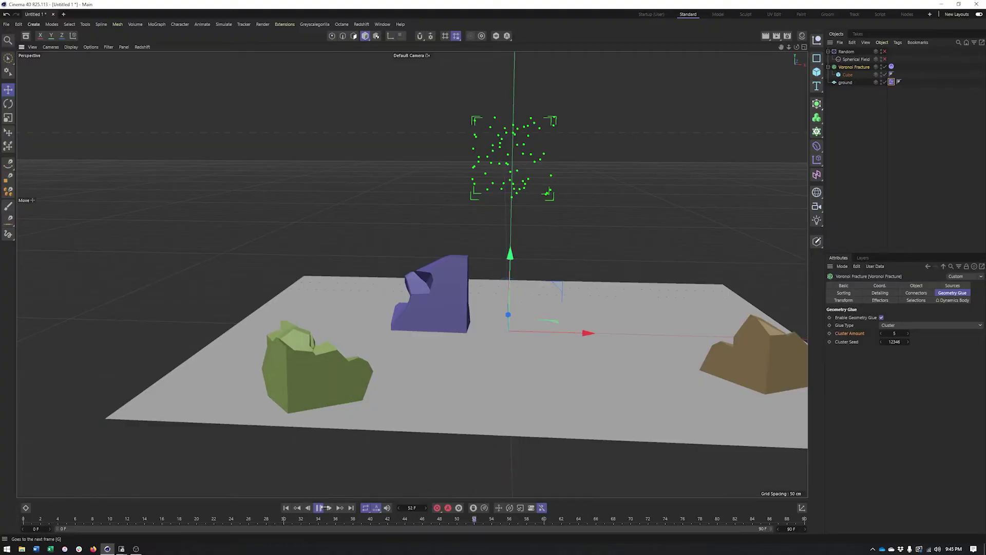
alt+drag(504, 305, 591, 379)
alt+middle_drag(622, 329, 600, 332)
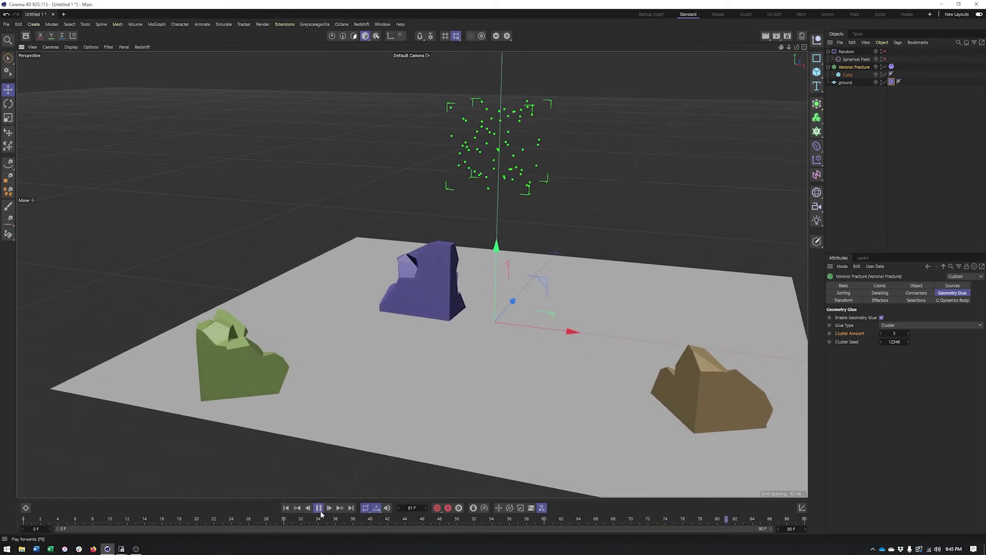
click(319, 508)
Change the Voronoi Fracture's Glue Type to Falloff, and replay the simulation from the first frame
click(911, 326)
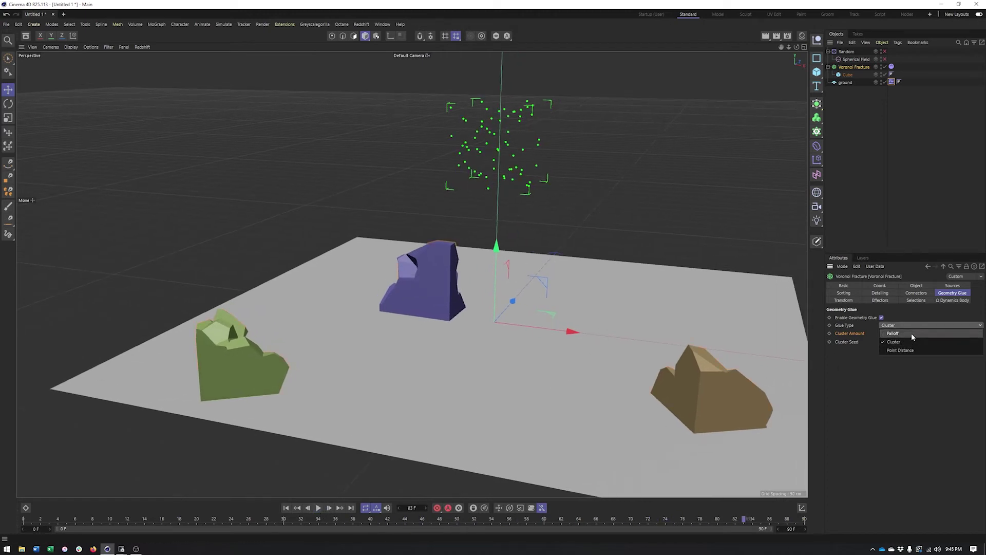
click(911, 333)
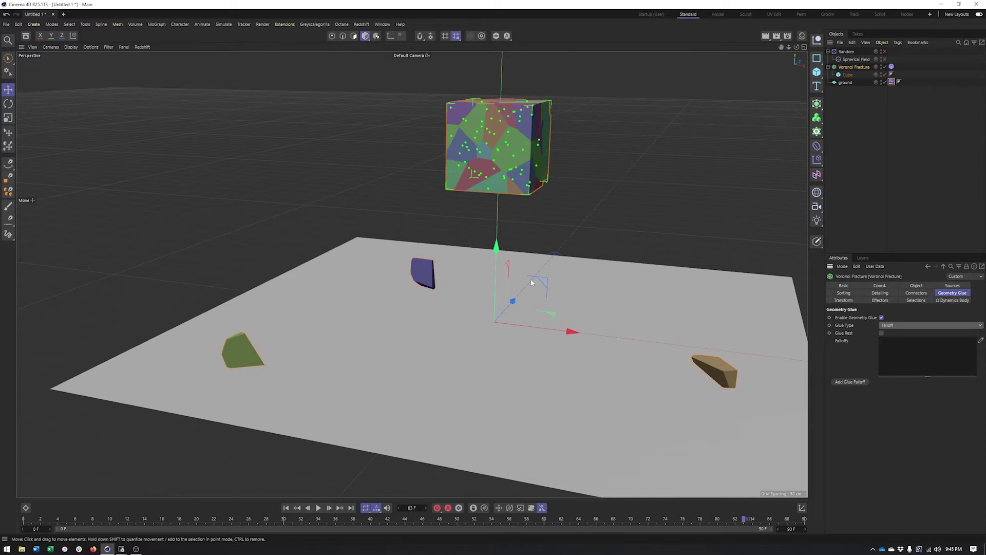
click(286, 507)
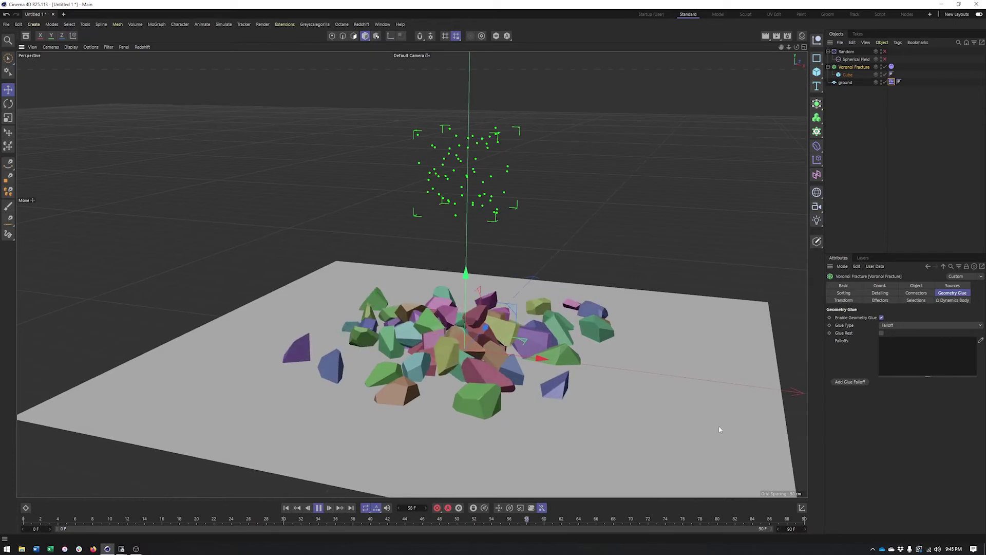
Add a glue falloff to the Voronoi Fracture, rewind the simulation, and give the falloff a Spherical Field
click(861, 382)
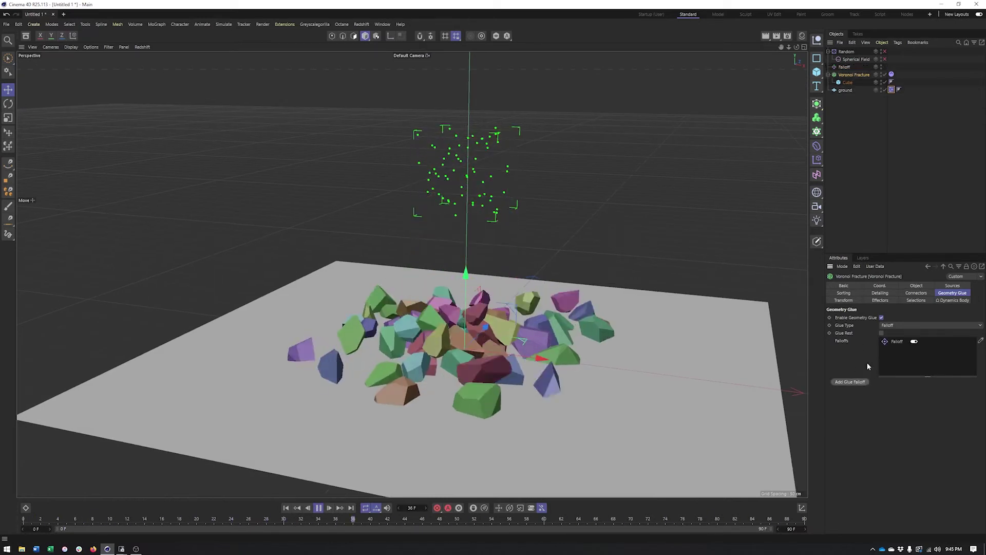
click(843, 67)
key(F8)
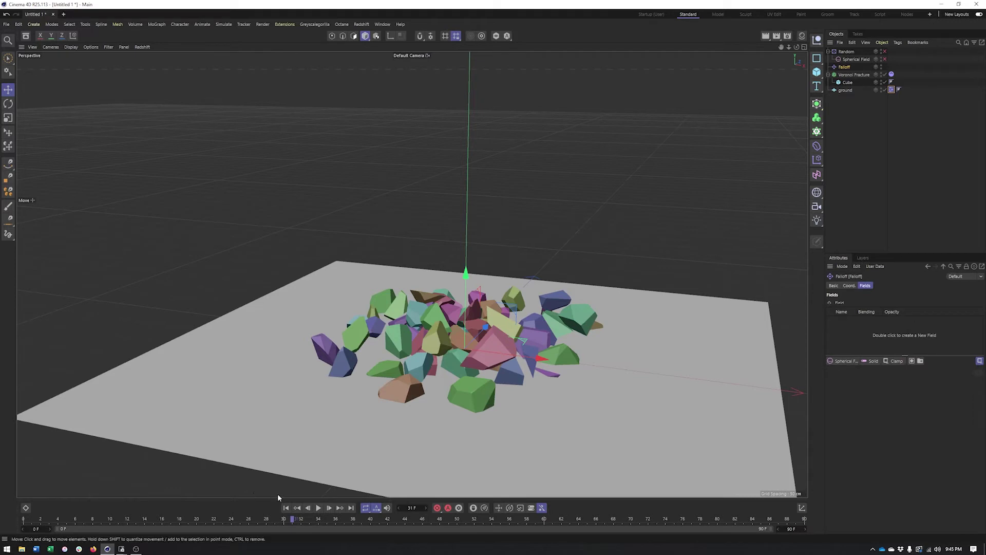
click(286, 507)
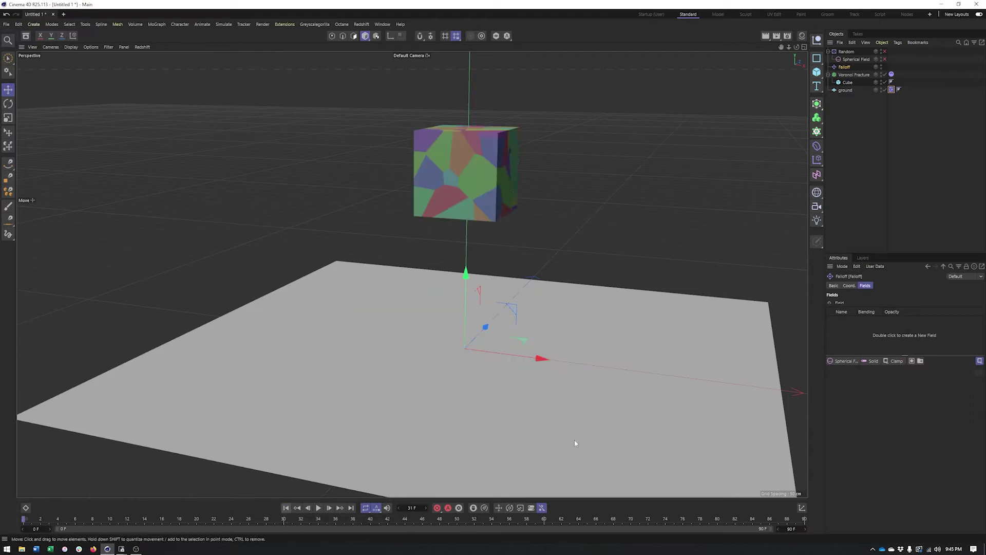
click(845, 360)
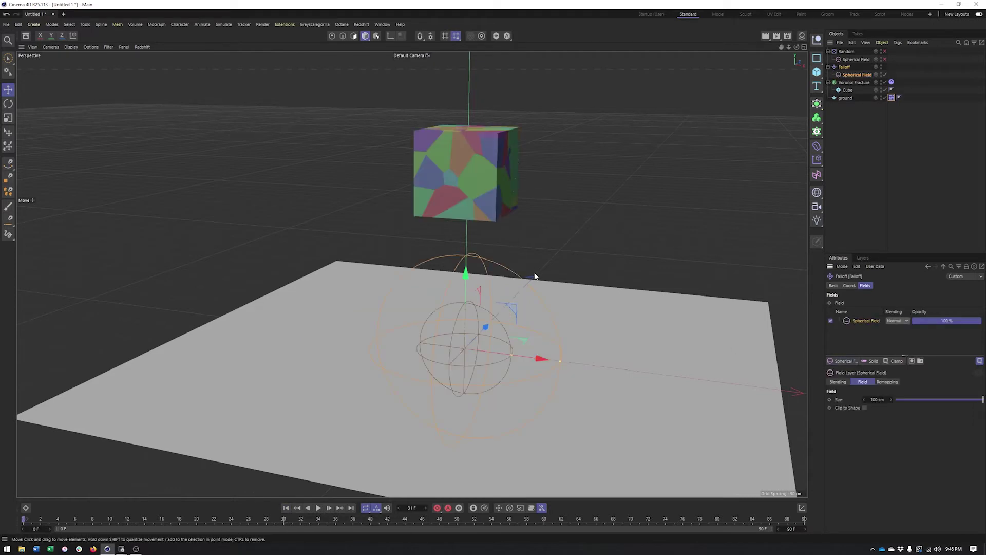
Move the falloff's spherical field about 246 cm so it overlaps the cube's upper right corner, and check the glued area
alt+drag(537, 279, 571, 99)
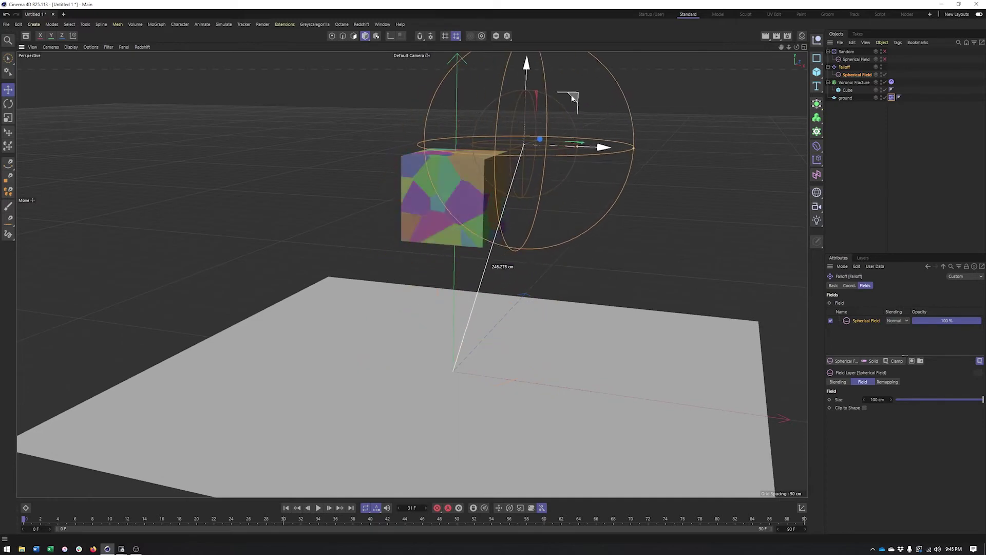
alt+drag(519, 133, 511, 159)
alt+right_drag(468, 169, 568, 164)
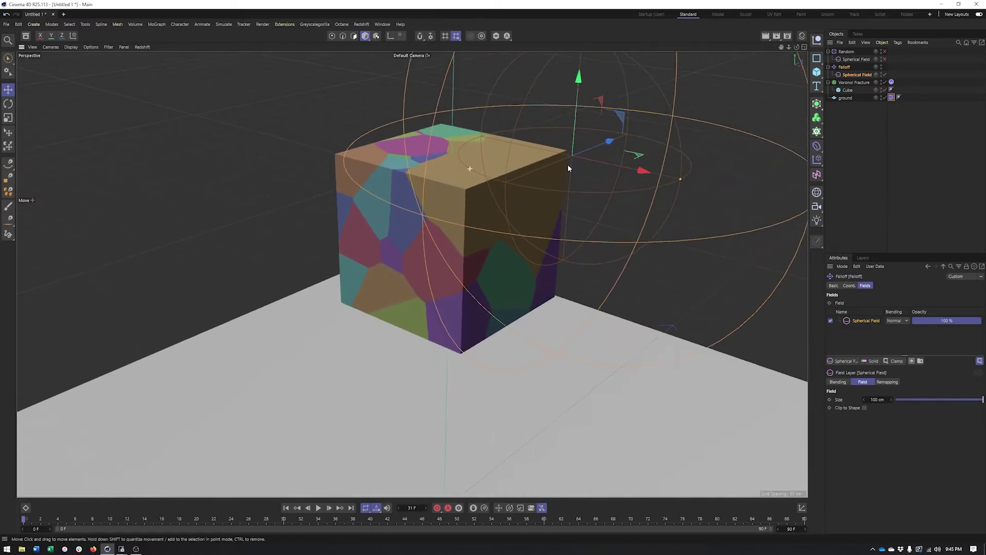
alt+drag(545, 178, 483, 177)
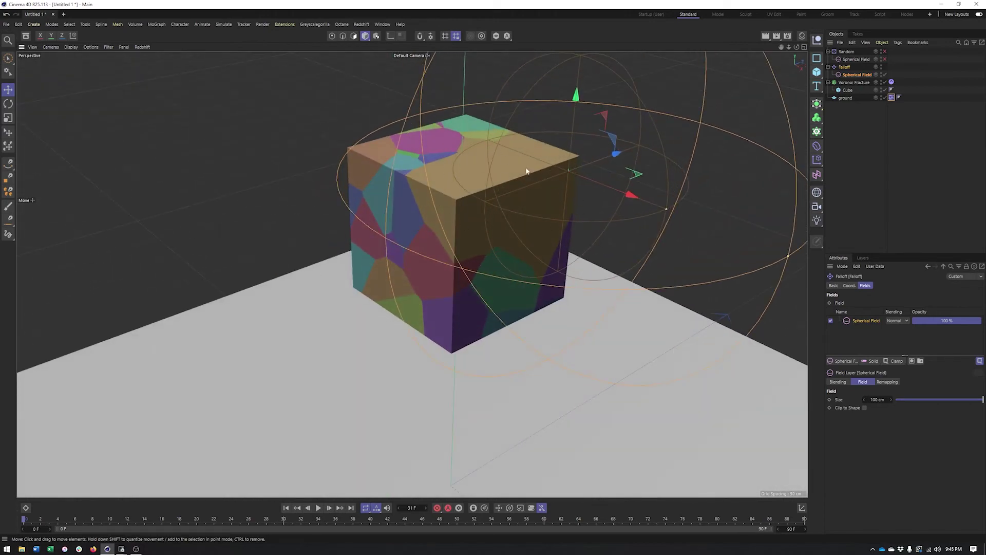
alt+drag(526, 170, 498, 201)
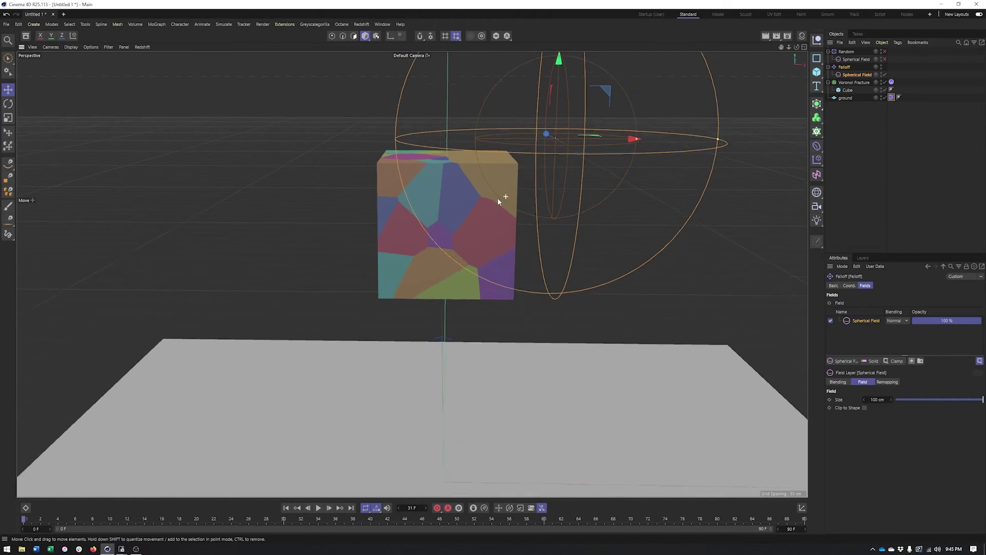
Play the simulation to examine how the field-glued corner falls compared with the loose fragments, and return to the first frame
alt+right_drag(498, 202, 400, 329)
alt+middle_drag(401, 328, 411, 273)
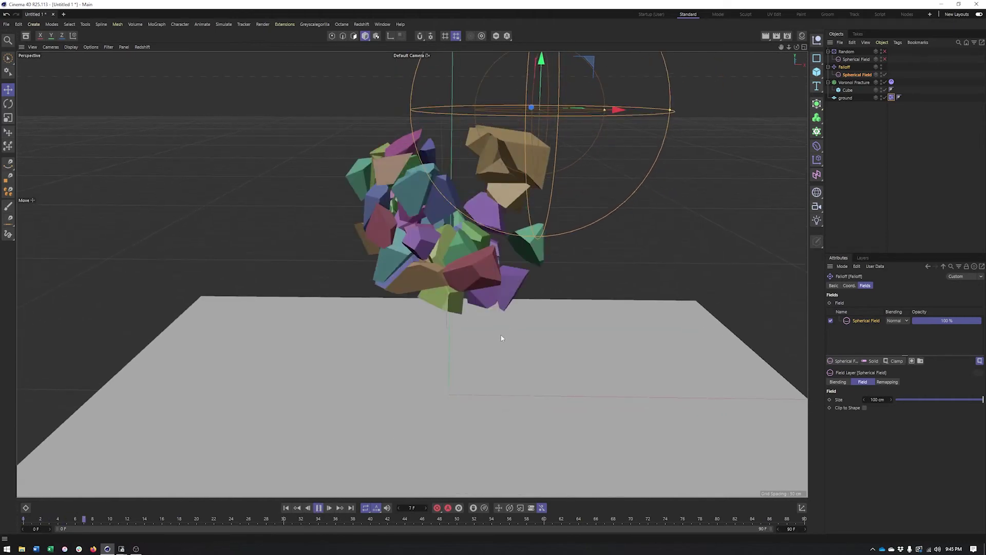
alt+middle_drag(521, 342, 486, 261)
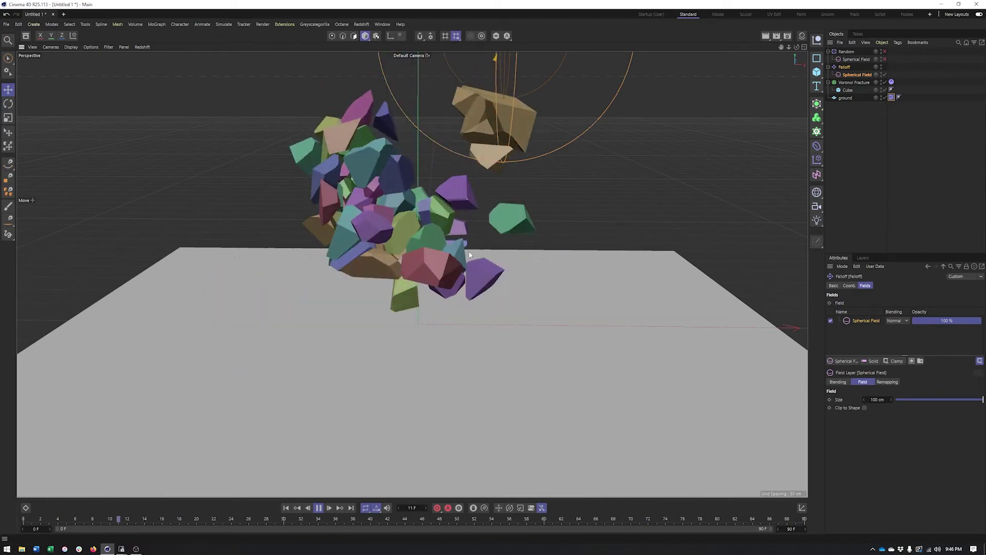
alt+middle_drag(471, 256, 488, 332)
scroll(489, 331, down, 1)
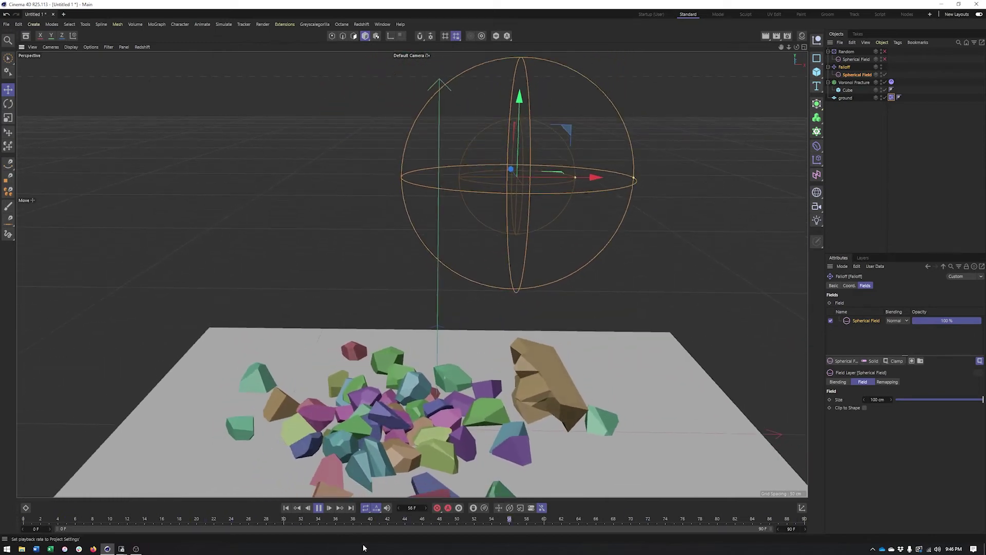
click(319, 507)
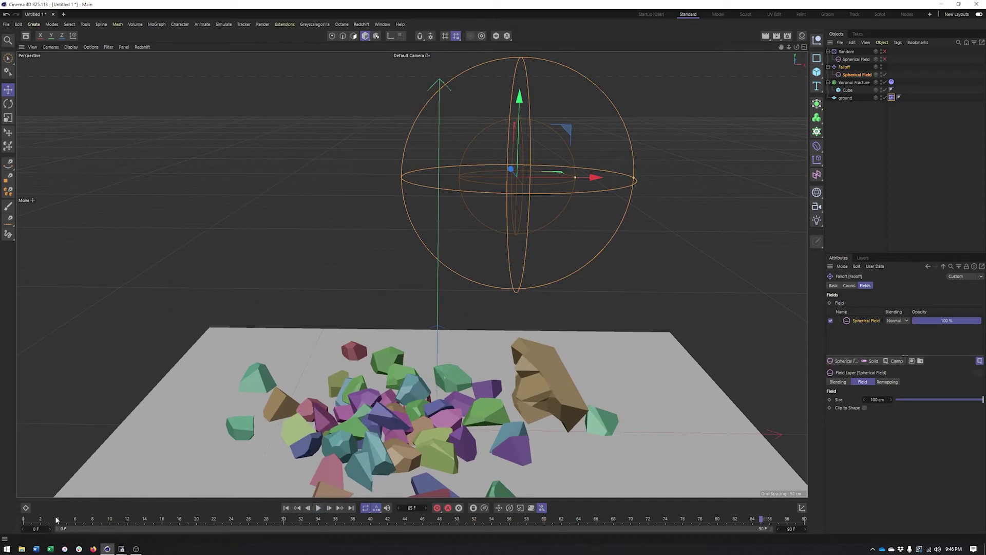
drag(56, 519, 2, 519)
Duplicate the falloff's spherical field and add the copy to the Falloff object's field layers above the original
alt+middle_drag(510, 211, 483, 237)
alt+drag(458, 227, 407, 237)
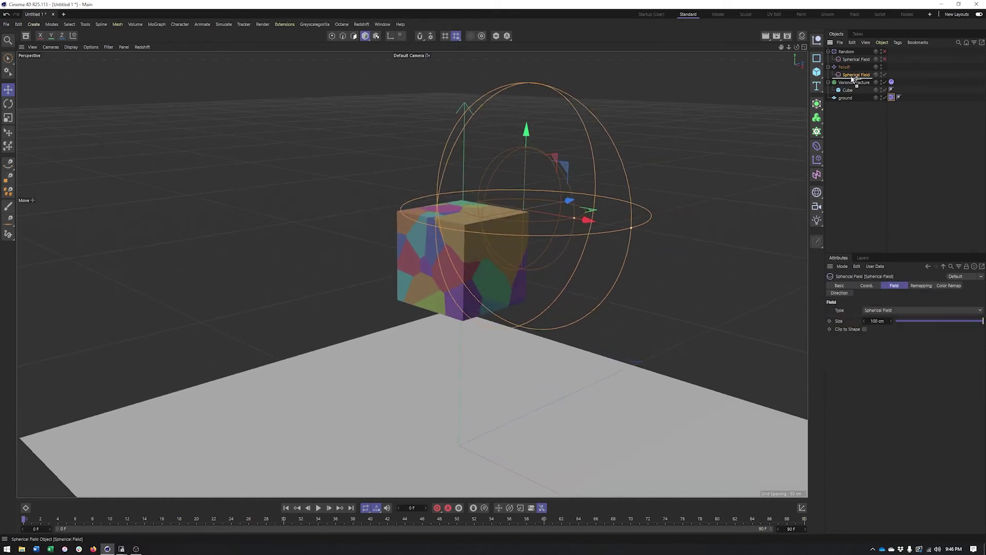
ctrl+drag(852, 78, 853, 83)
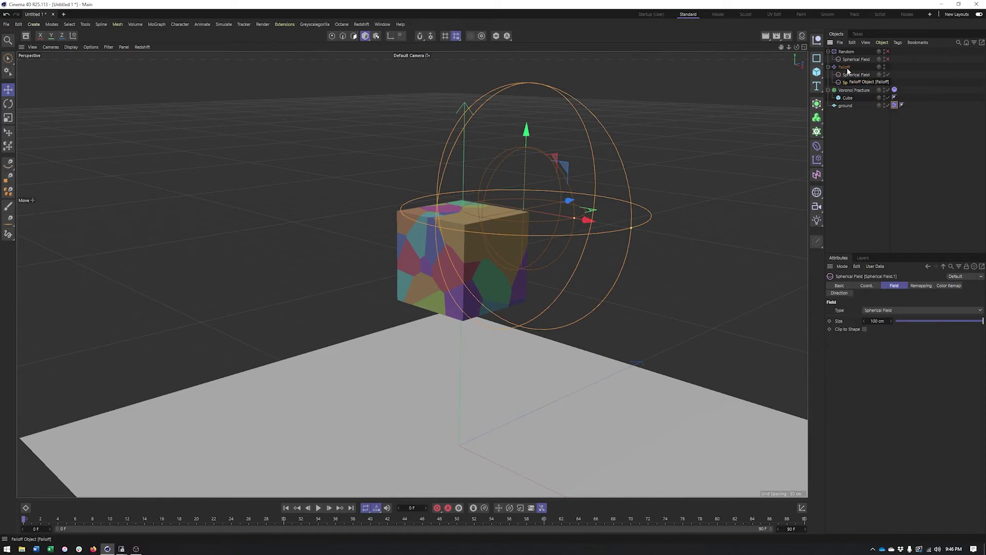
click(845, 68)
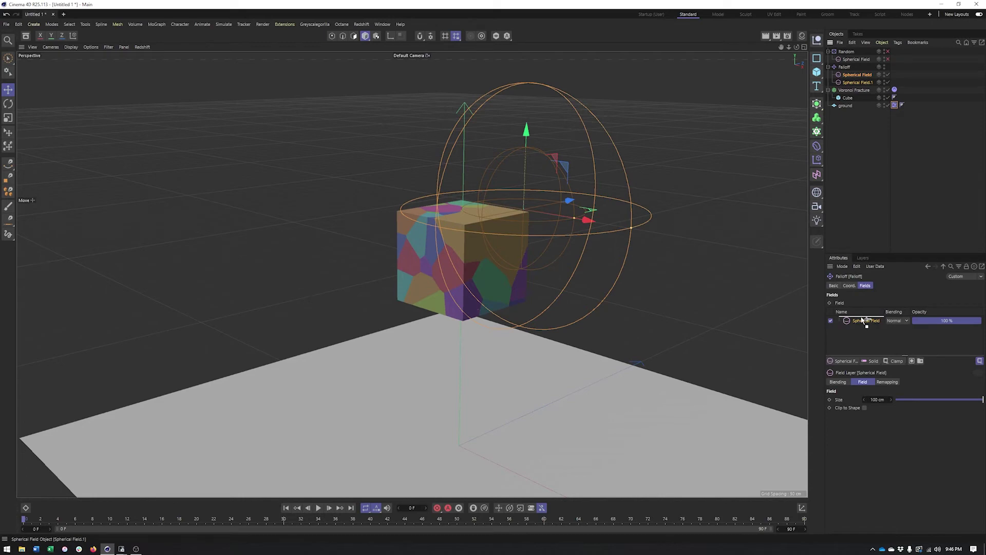
drag(863, 321, 861, 317)
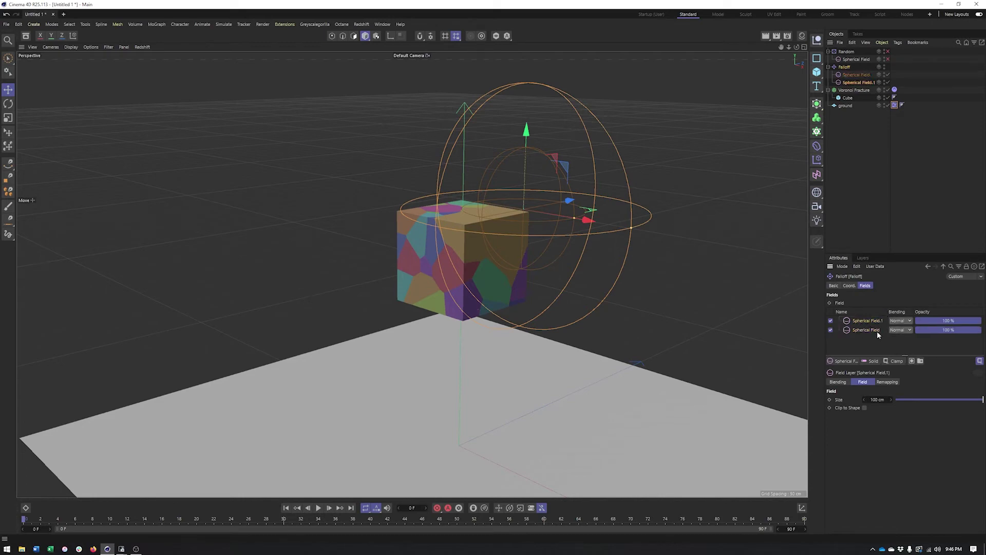
Set the blending of the copied spherical field layer to Max
alt+drag(533, 220, 557, 211)
click(901, 321)
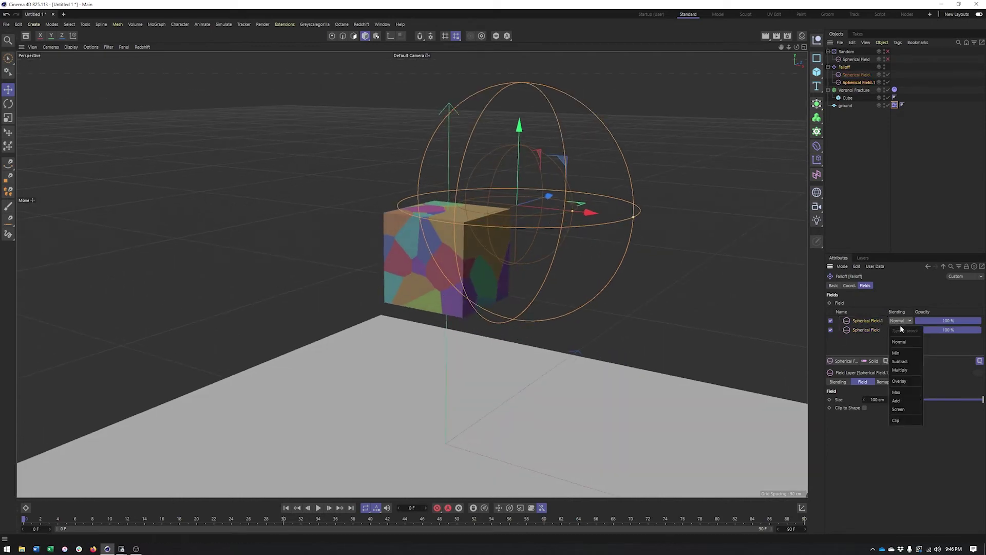
click(902, 392)
Move the copied spherical field to the cube's lower left corner, opposite the first field, and check its placement
alt+drag(541, 261, 609, 255)
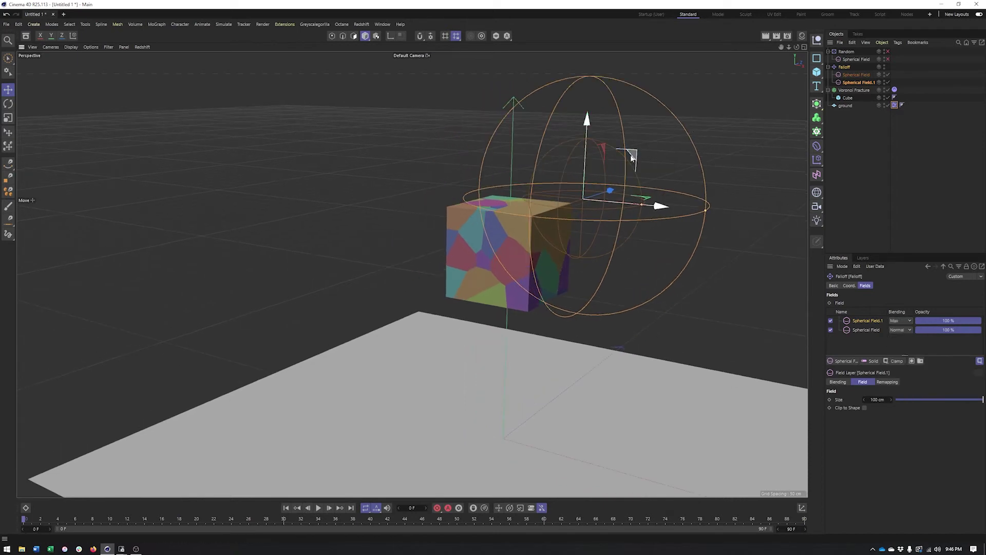
drag(626, 159, 474, 252)
alt+drag(474, 251, 607, 253)
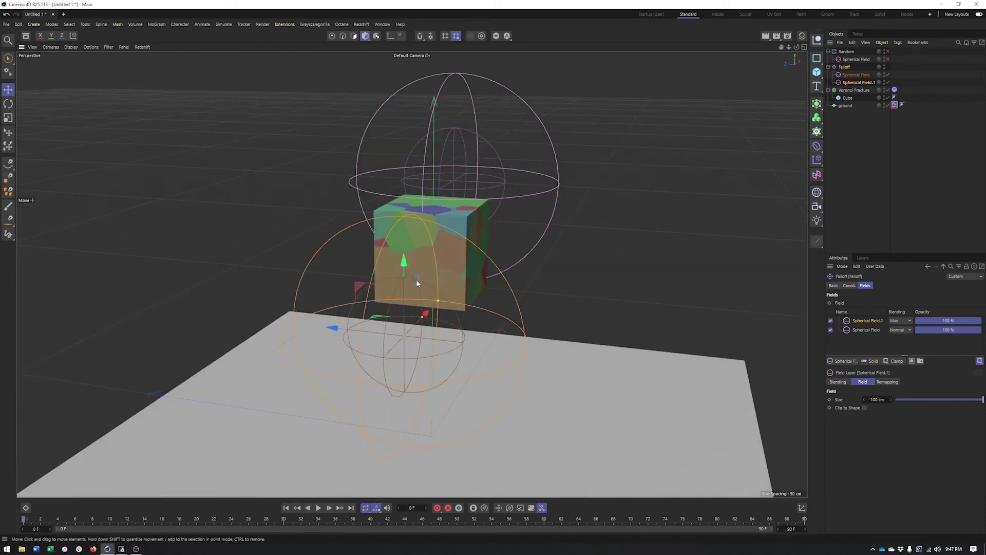
alt+drag(403, 262, 372, 261)
alt+drag(466, 294, 449, 272)
alt+right_drag(450, 272, 427, 283)
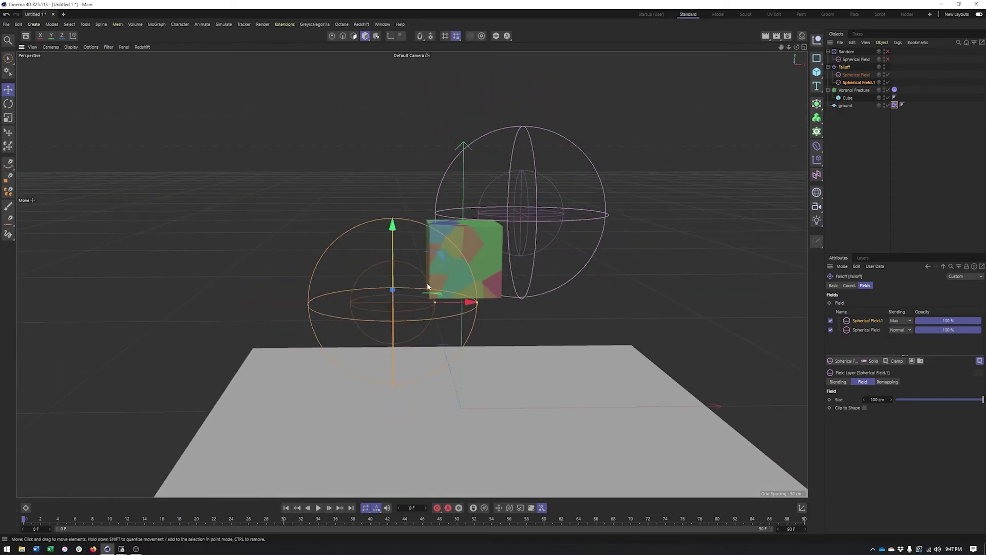
Play the simulation to examine how the two field-glued corners behave among the loose fragments, and stop playback
alt+drag(427, 283, 422, 278)
click(319, 507)
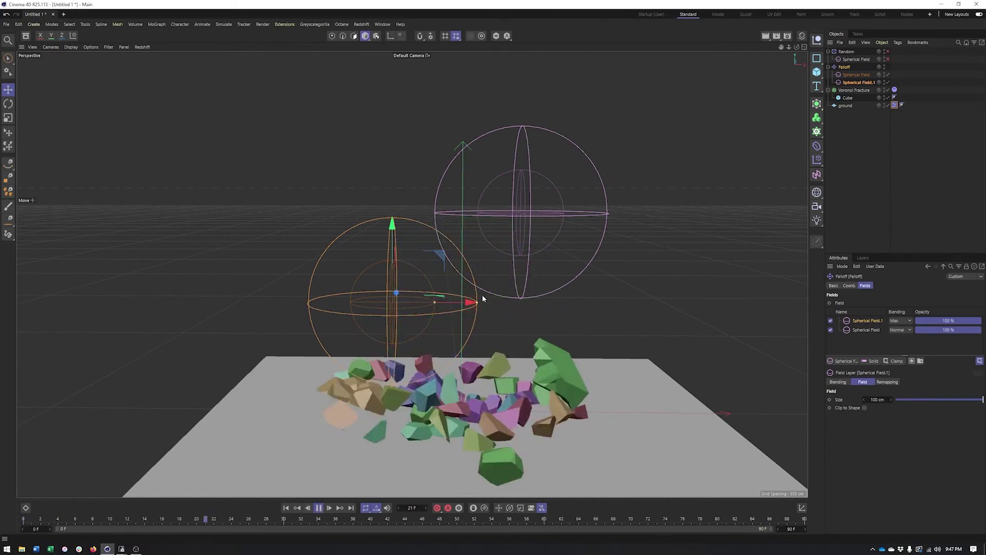
scroll(554, 424, up, 1)
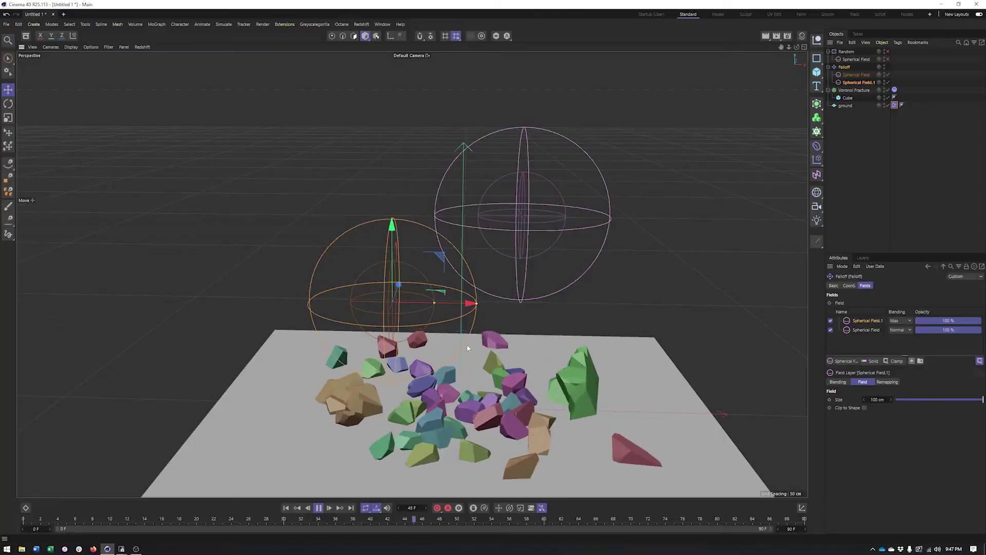
alt+drag(466, 348, 432, 304)
click(318, 507)
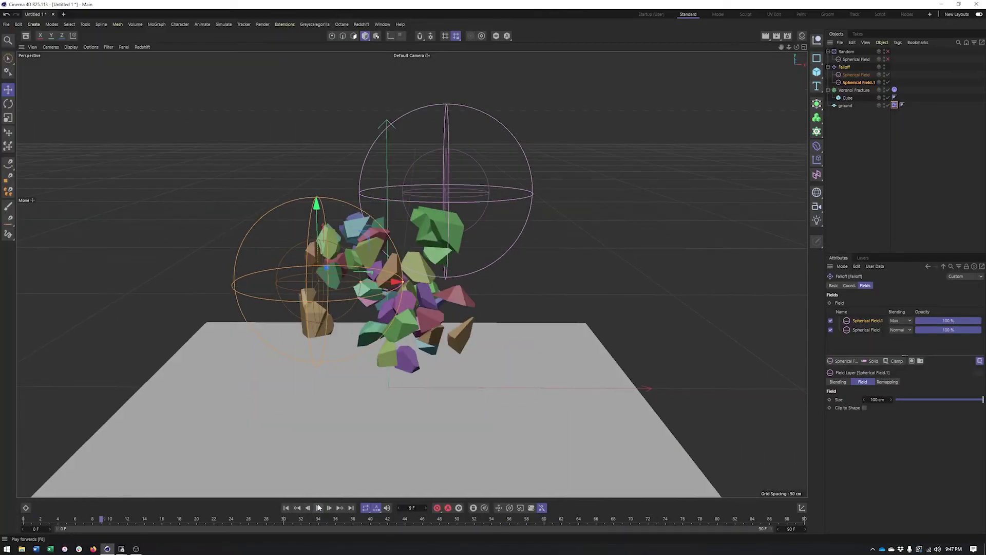
Open the Voronoi Fracture's point sources, rewind to the first frame, and examine how the distribution points fill the cube
alt+middle_drag(563, 275, 560, 275)
click(853, 90)
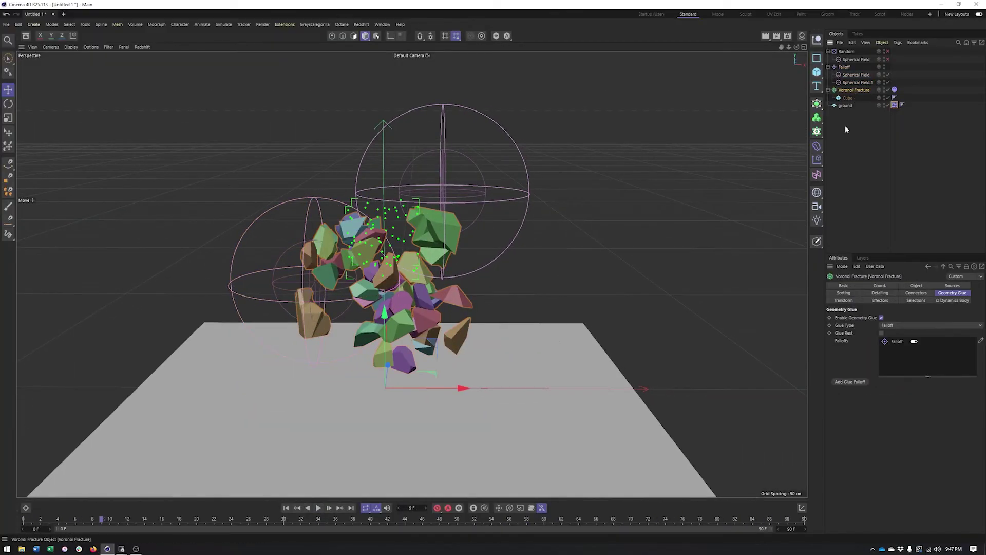
click(951, 285)
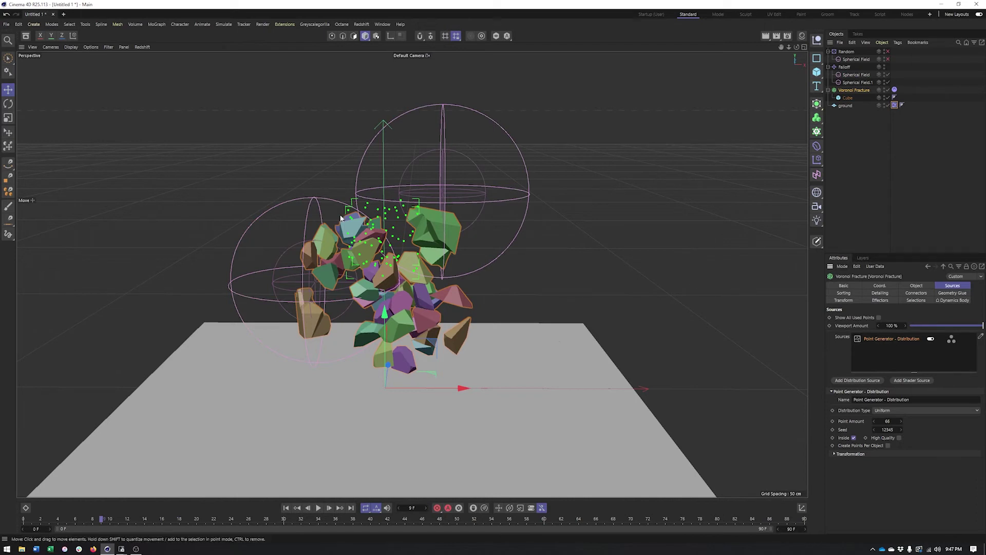
click(286, 507)
scroll(407, 254, up, 3)
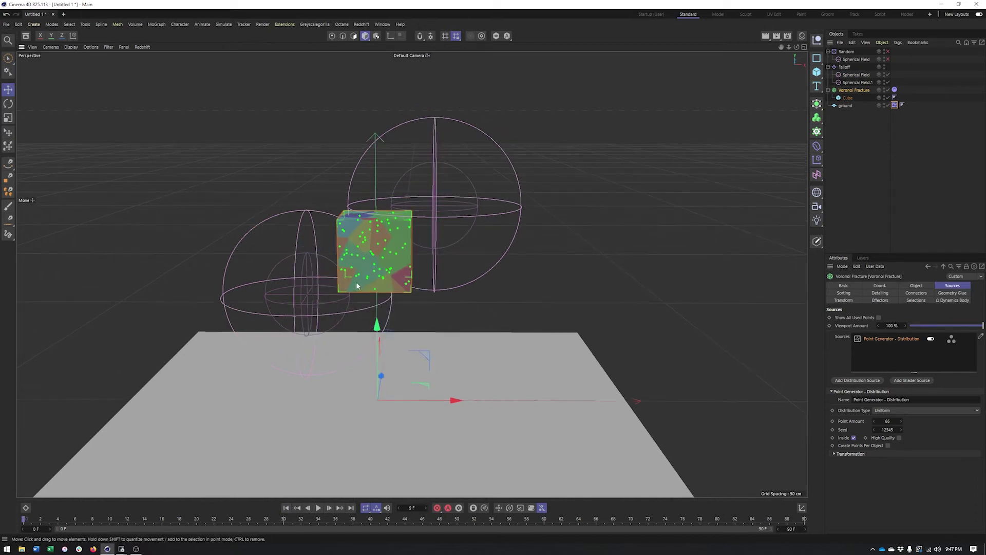
alt+middle_drag(407, 255, 421, 284)
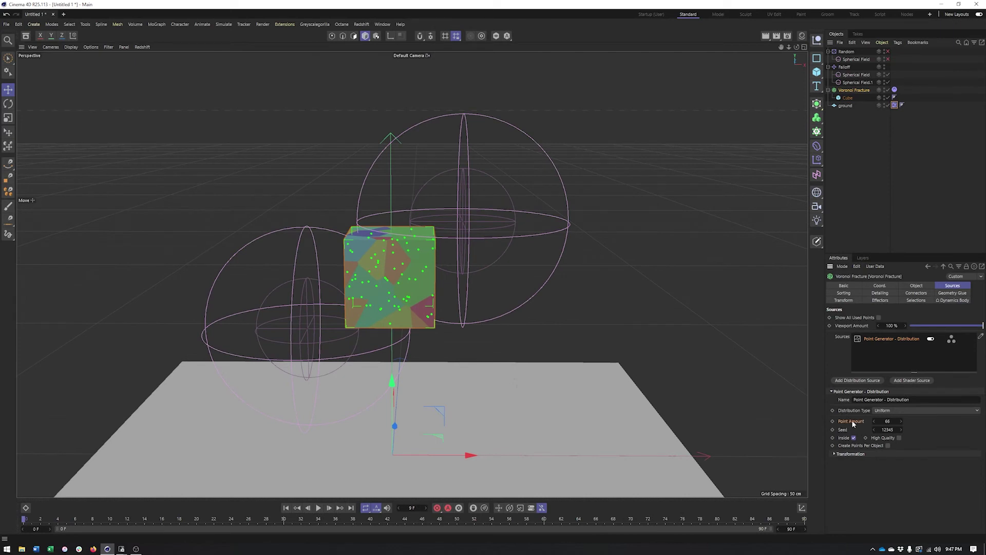
alt+drag(416, 283, 391, 284)
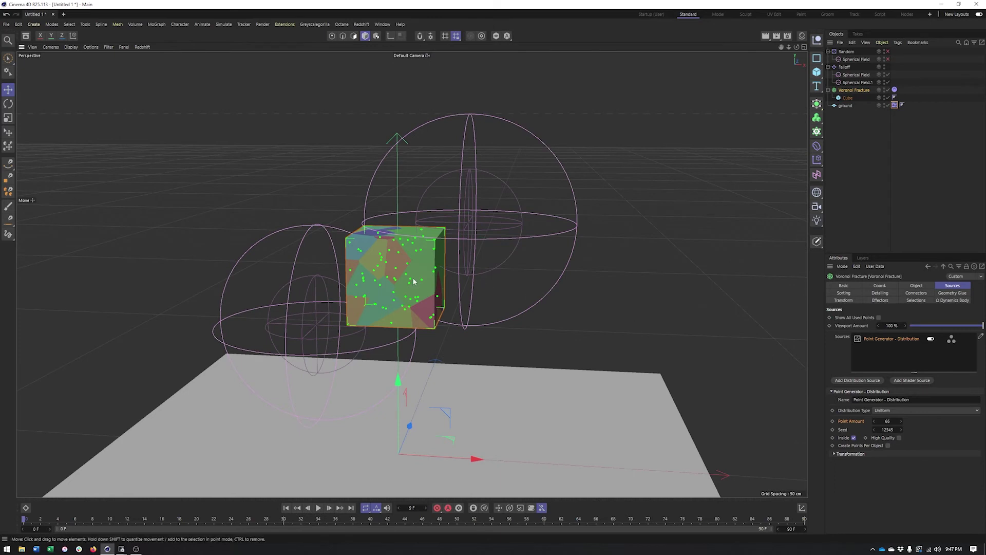
alt+drag(414, 282, 388, 280)
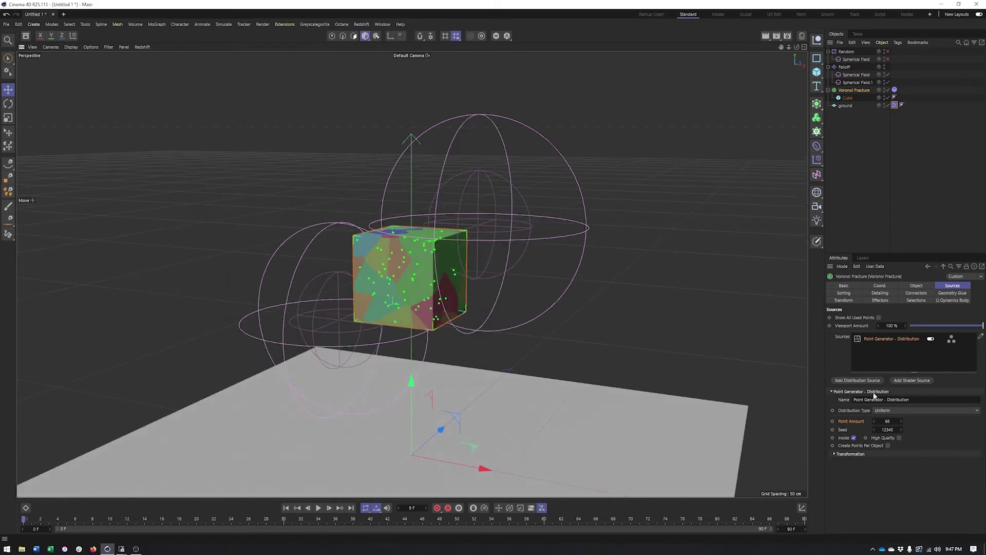
Disable the distribution point source and add a shader point source driven by a Noise shader
click(931, 340)
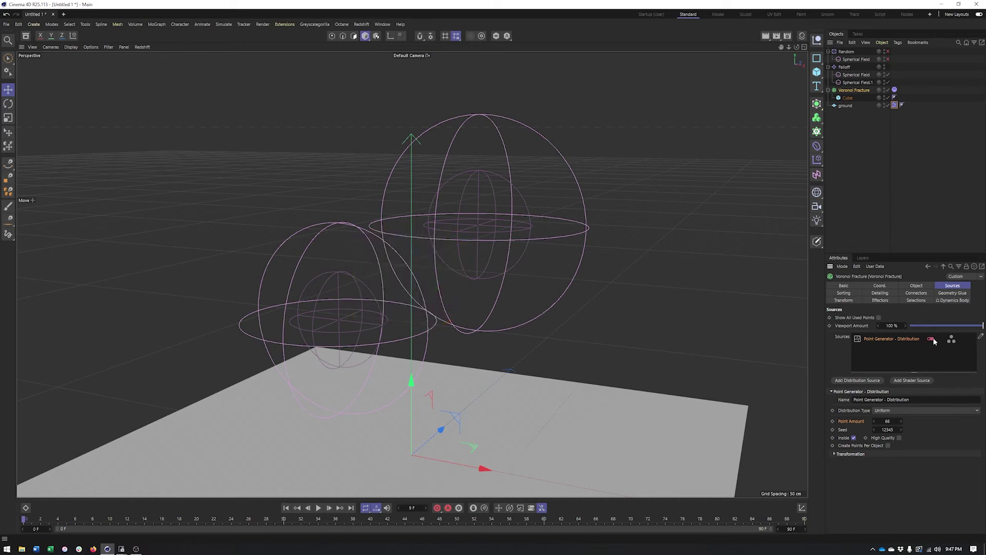
click(903, 381)
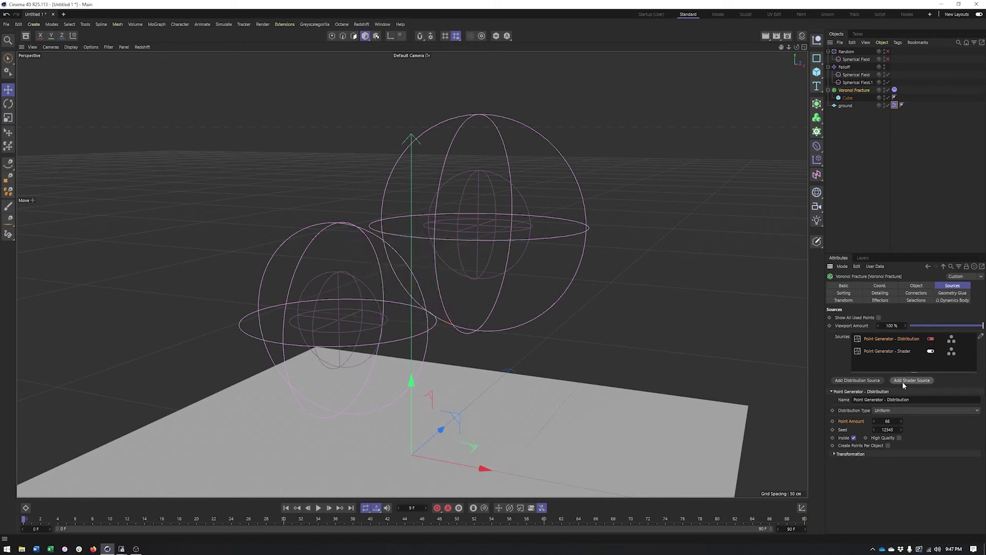
click(899, 351)
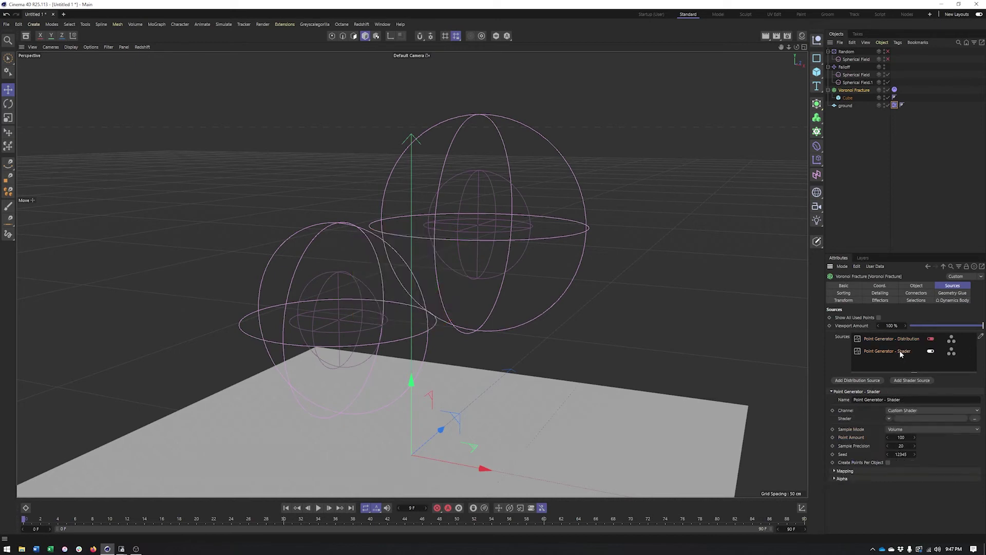
click(888, 419)
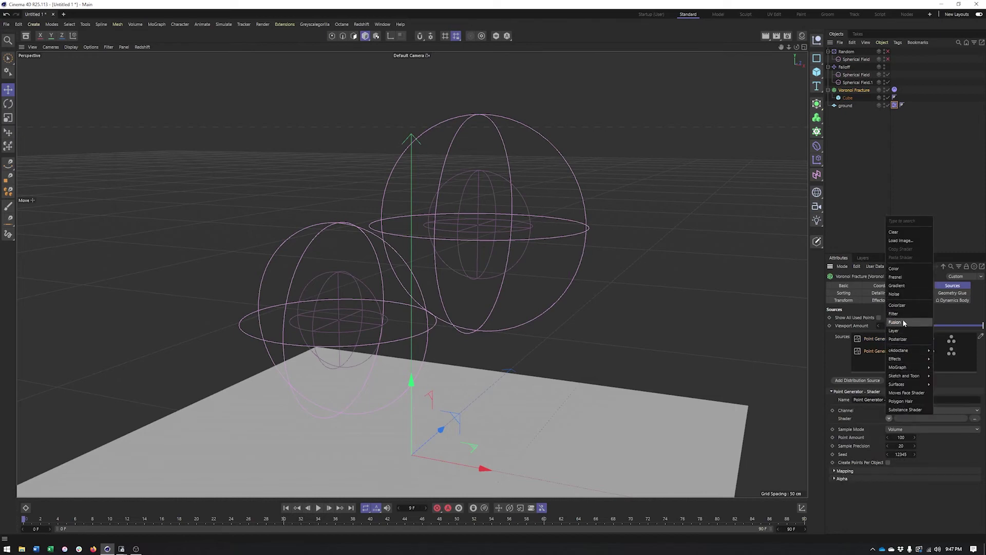
click(905, 296)
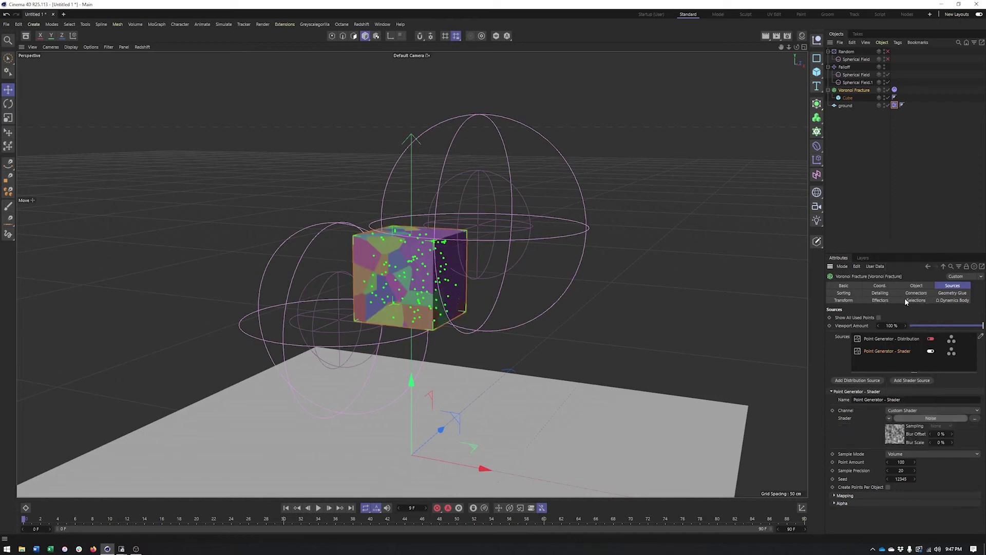
Examine the noise-driven fracture pattern on the cube and open the Noise shader's properties
alt+drag(479, 301, 629, 321)
alt+right_drag(408, 260, 508, 264)
alt+drag(445, 261, 473, 286)
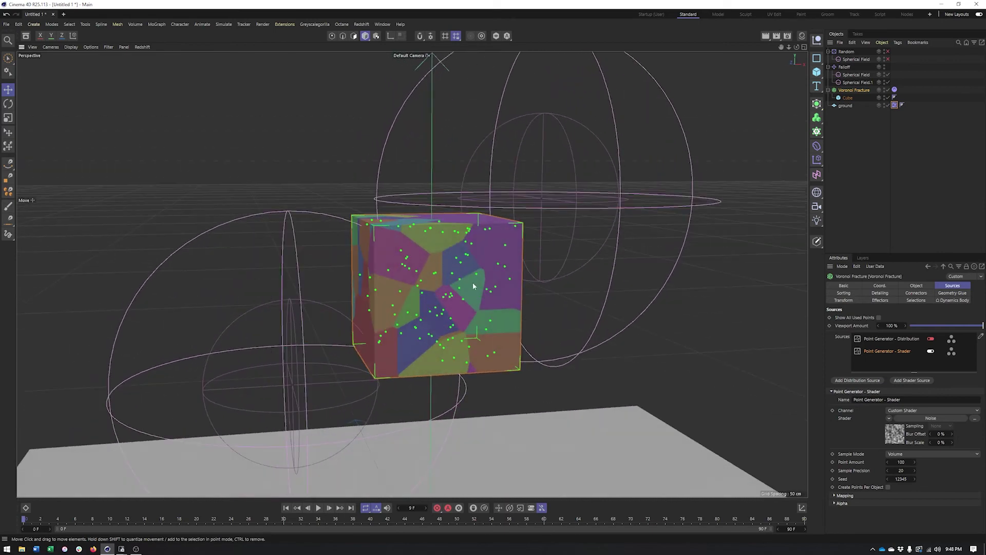
click(910, 418)
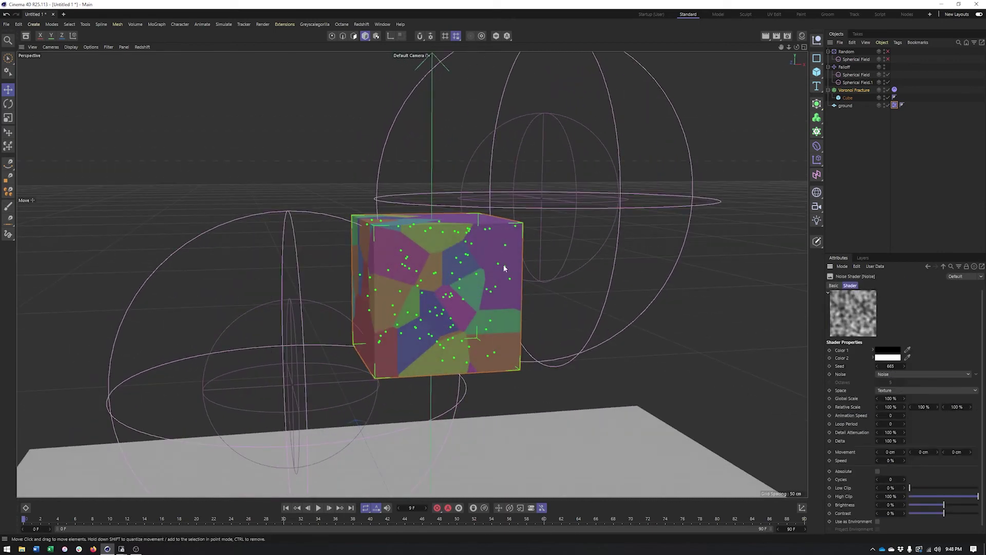
alt+drag(575, 302, 623, 315)
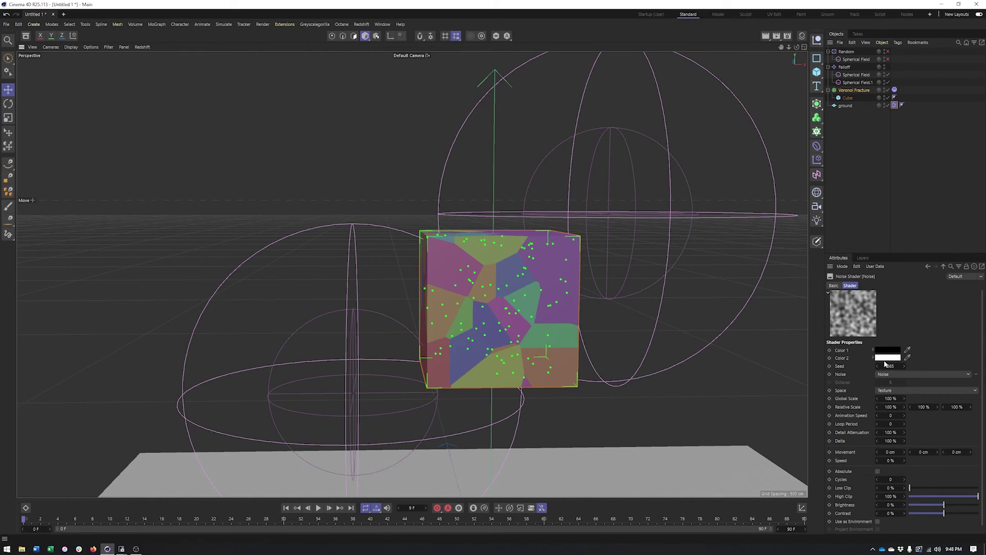
alt+drag(564, 270, 549, 284)
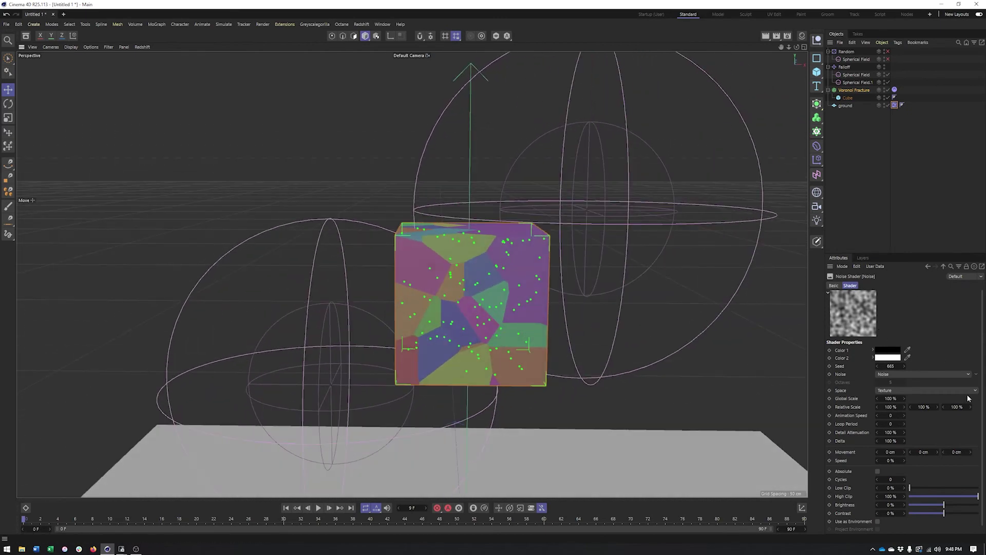
Wrap the shader source's Noise in a Layer shader
click(945, 267)
click(886, 315)
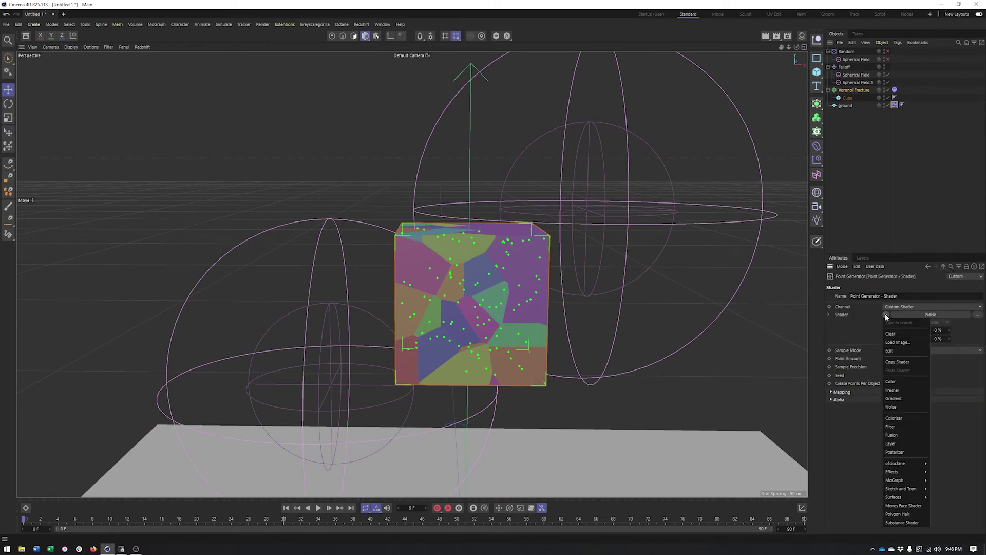
click(892, 443)
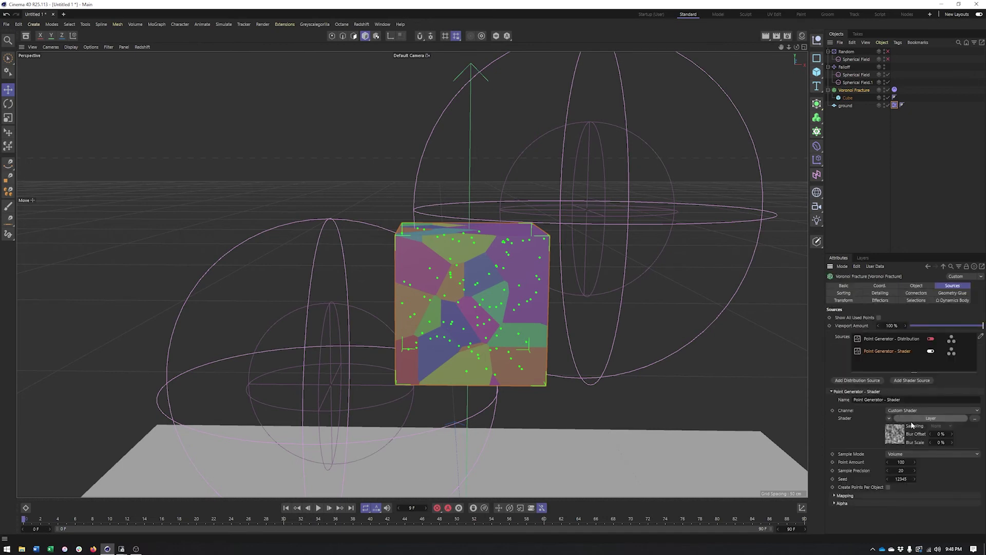
Add a second Noise to the Layer shader above the first, blended with Multiply at 79% opacity
click(906, 419)
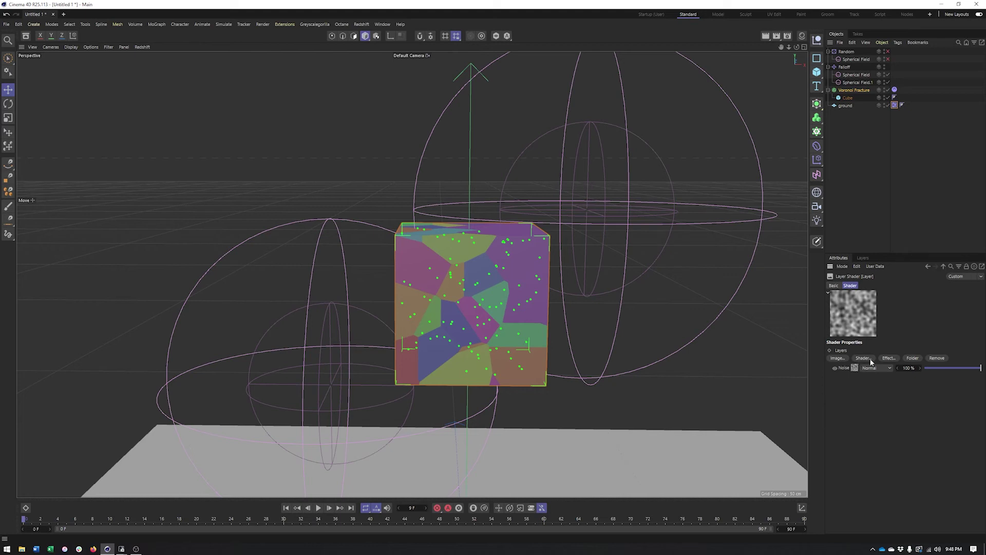
click(858, 358)
click(895, 396)
click(886, 370)
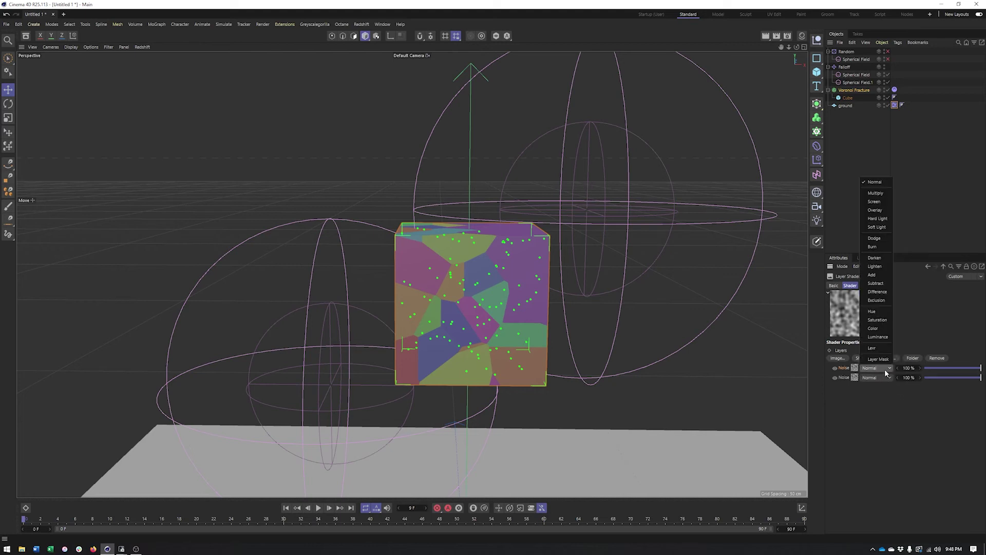
click(875, 193)
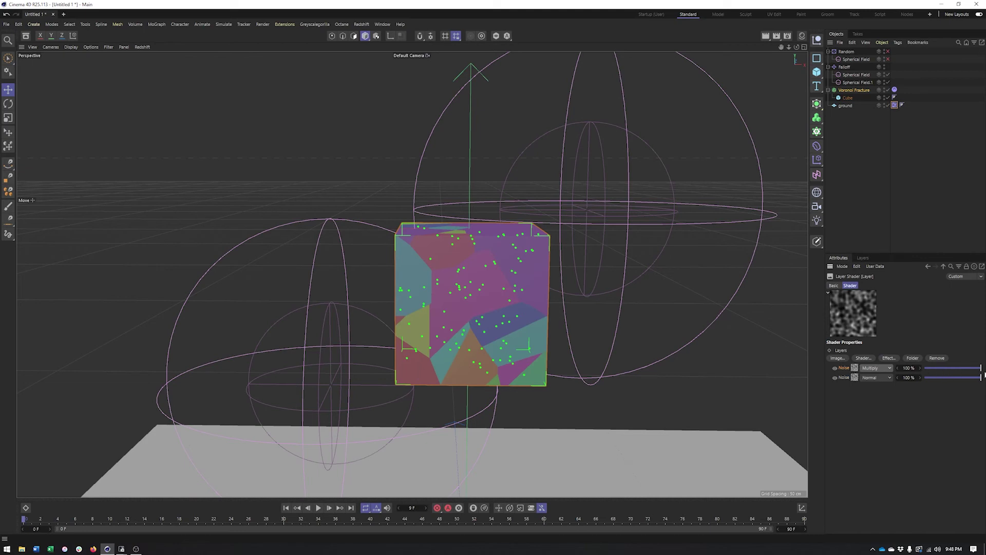
drag(981, 368, 973, 369)
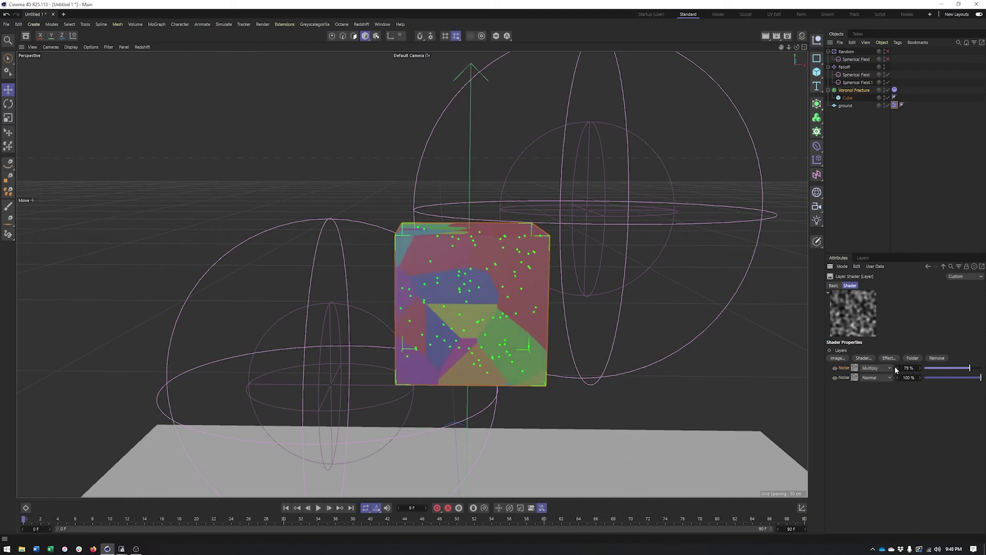
Set the upper Noise layer's global scale to 5% and play the simulation
click(855, 368)
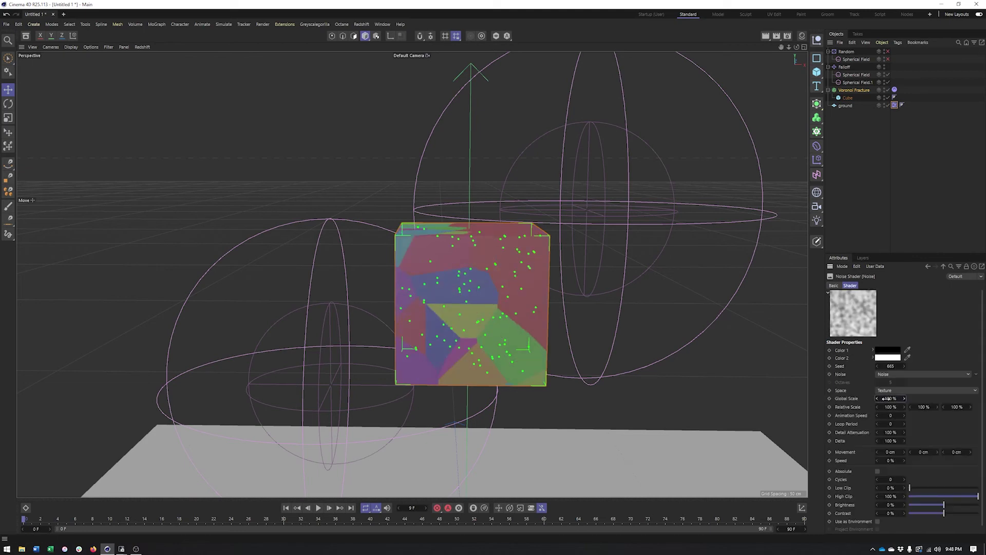
key(Return)
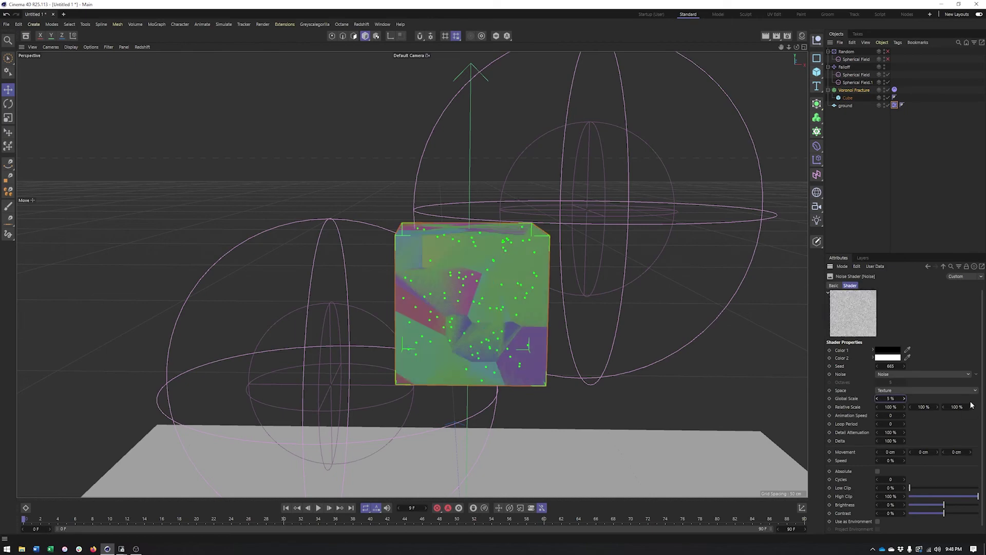
alt+drag(628, 292, 290, 529)
click(318, 508)
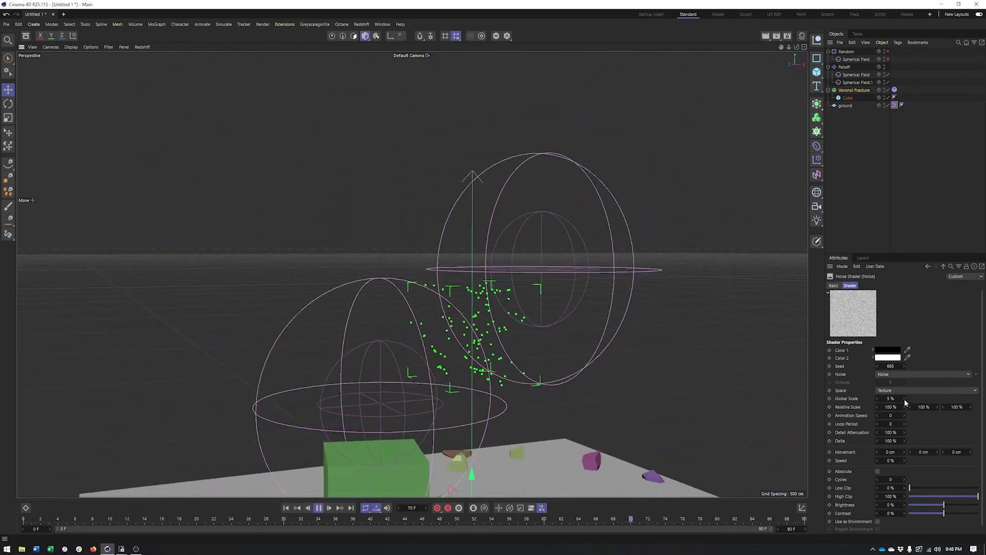
Raise the upper Noise's global scale to 21% during playback and inspect the fragments on the ground
drag(904, 399, 912, 399)
alt+drag(480, 360, 491, 368)
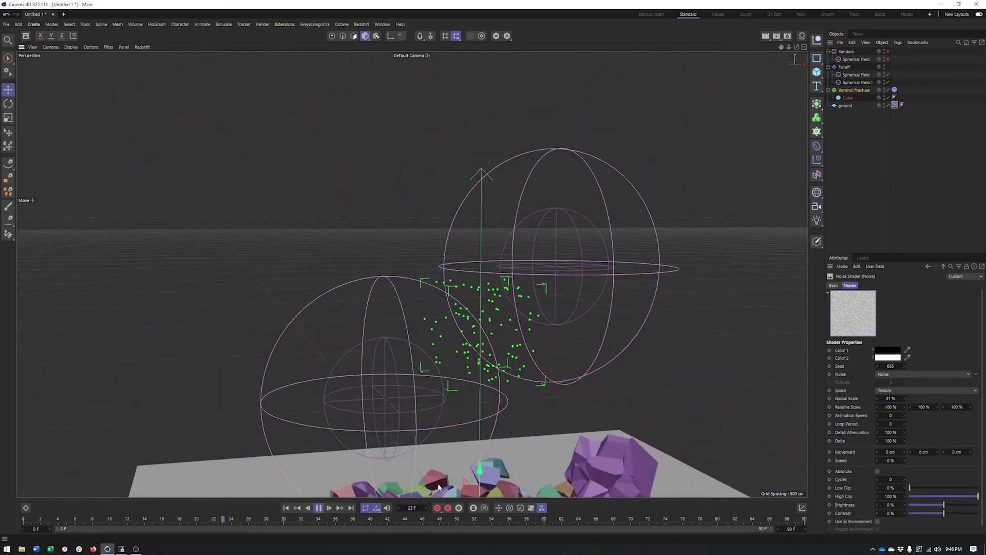
alt+middle_drag(490, 368, 519, 129)
alt+drag(519, 128, 420, 513)
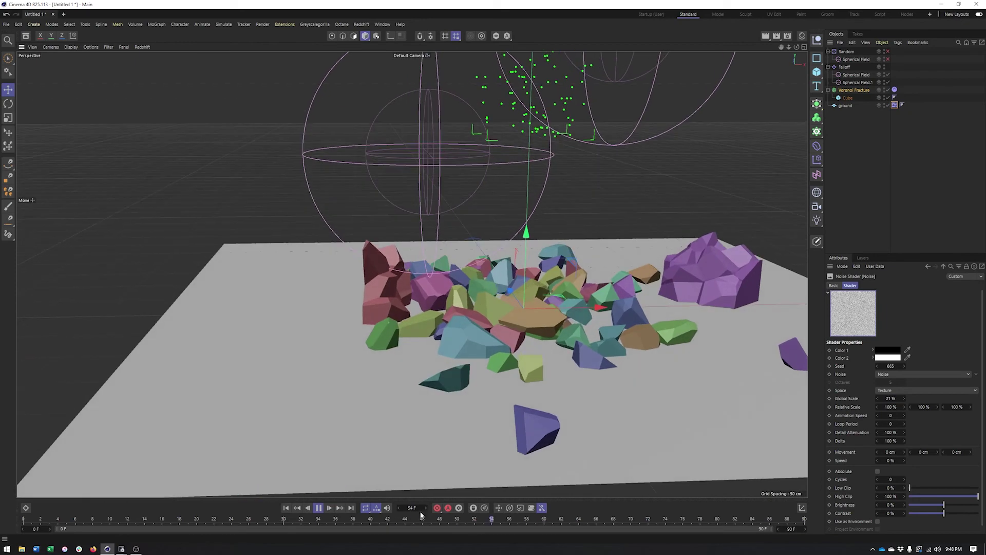
Rewind to the first frame and examine the cube's layered-noise fracture pattern from several sides
click(286, 508)
alt+middle_drag(509, 337, 411, 488)
alt+right_drag(430, 286, 458, 294)
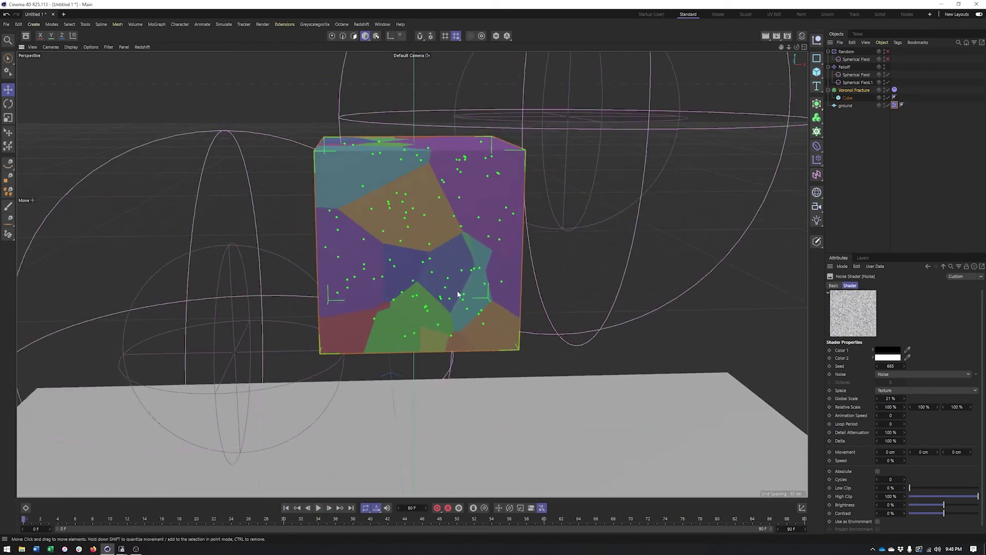
alt+drag(457, 293, 460, 277)
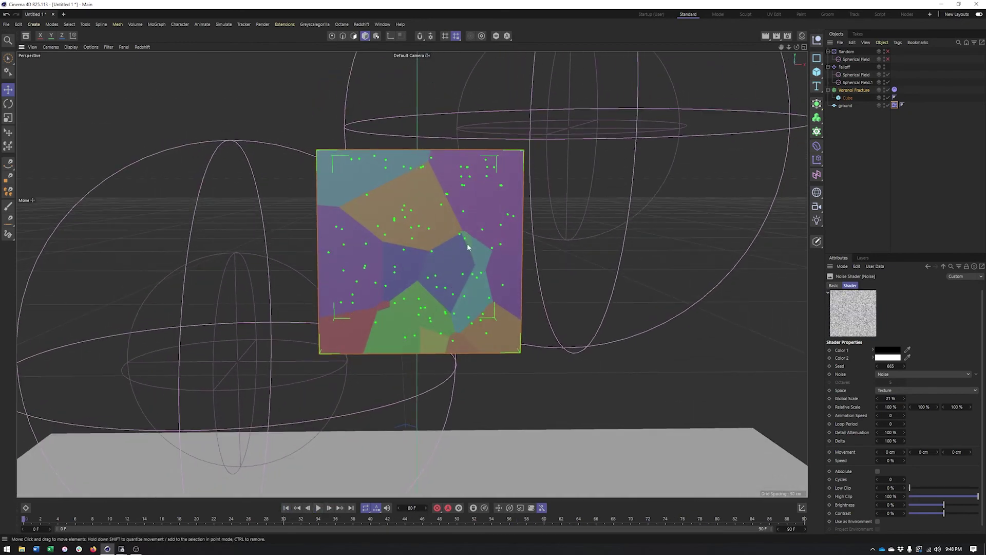
alt+drag(467, 242, 538, 266)
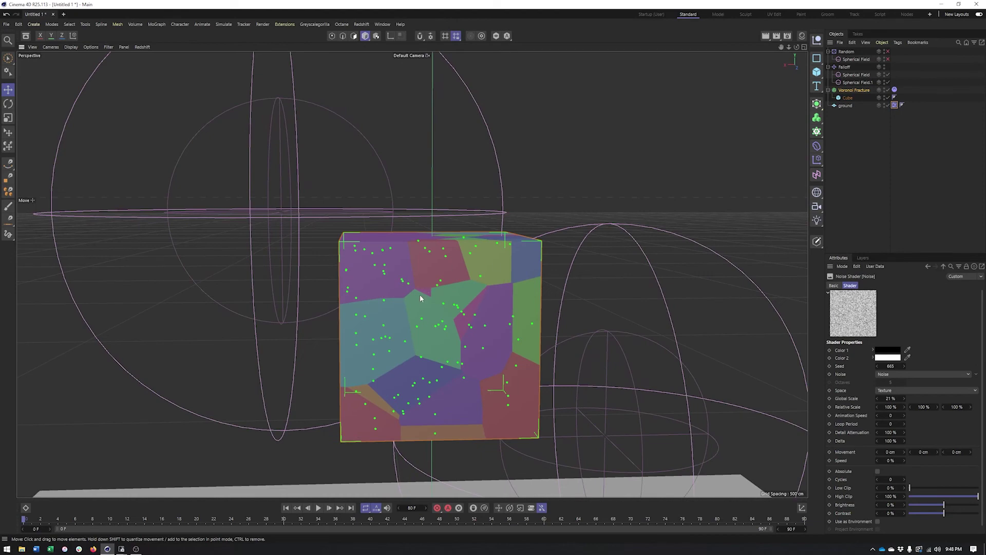
alt+drag(421, 294, 463, 299)
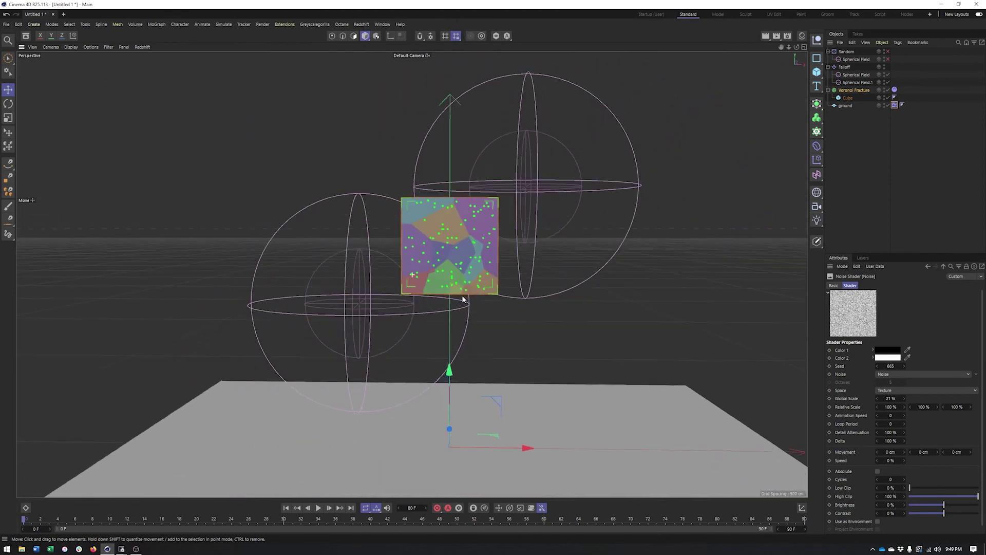
Play the simulation and examine how the glued corners and loose fragments scatter across the ground
alt+middle_drag(463, 299, 460, 295)
click(319, 507)
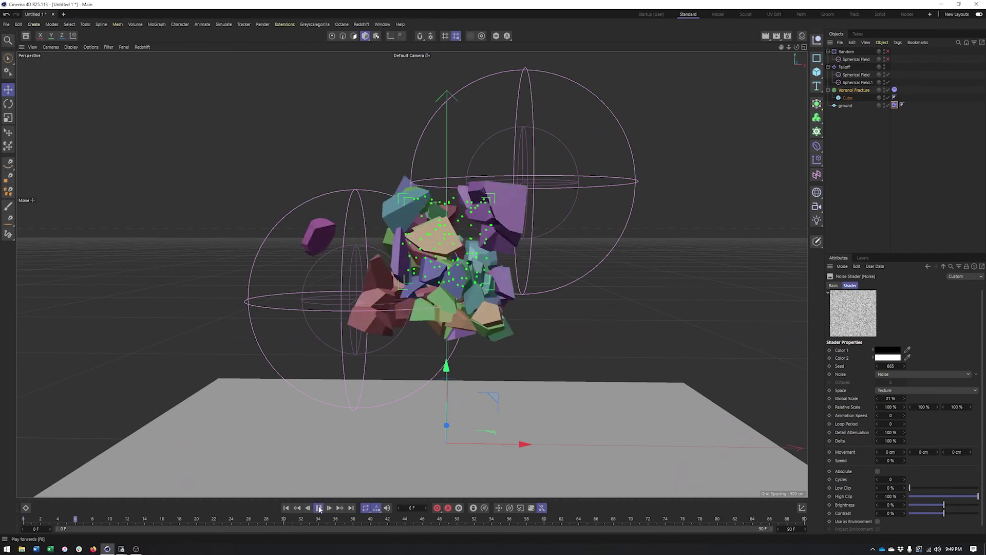
alt+middle_drag(465, 355, 458, 253)
alt+drag(458, 253, 467, 283)
alt+middle_drag(468, 286, 474, 308)
mouse_move(473, 309)
alt+mouse_down()
mouse_move(454, 362)
mouse_move(461, 316)
alt+mouse_up()
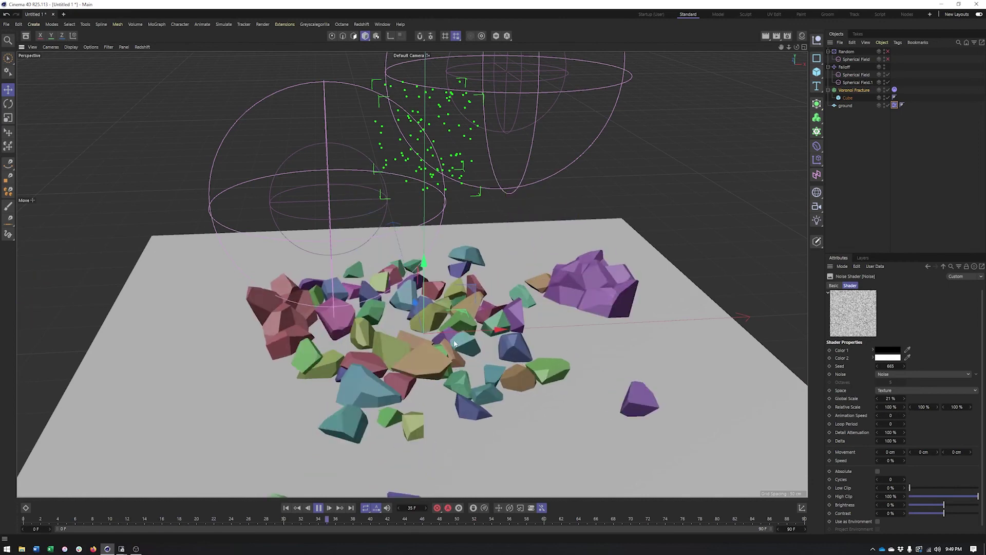
alt+middle_drag(446, 334, 439, 341)
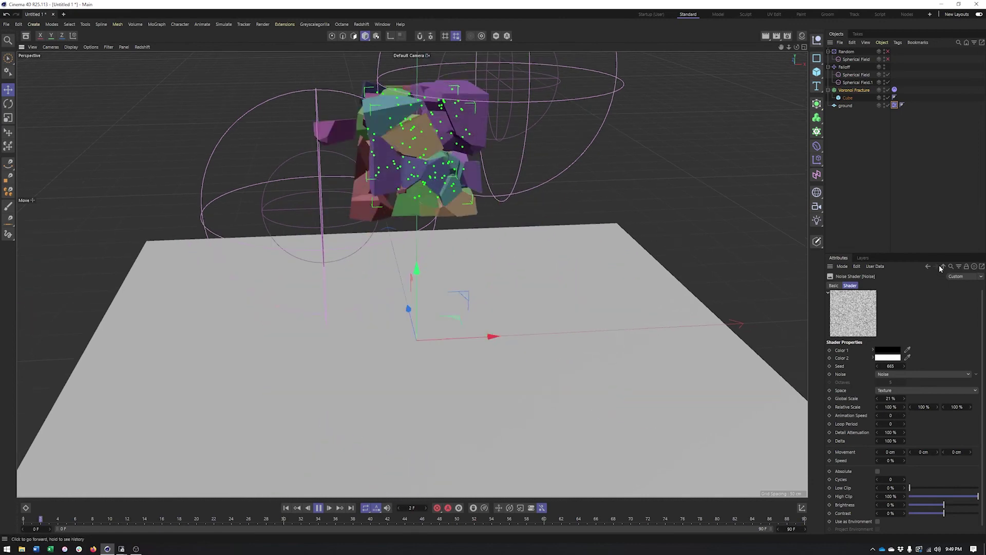
Return from the Noise shader to the Voronoi Fracture's source settings
click(943, 266)
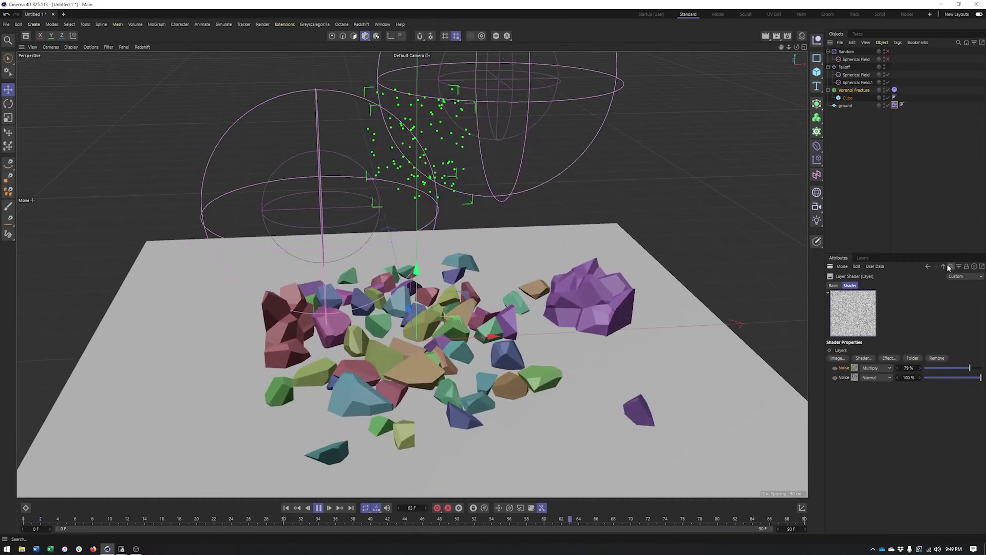
click(943, 266)
click(851, 91)
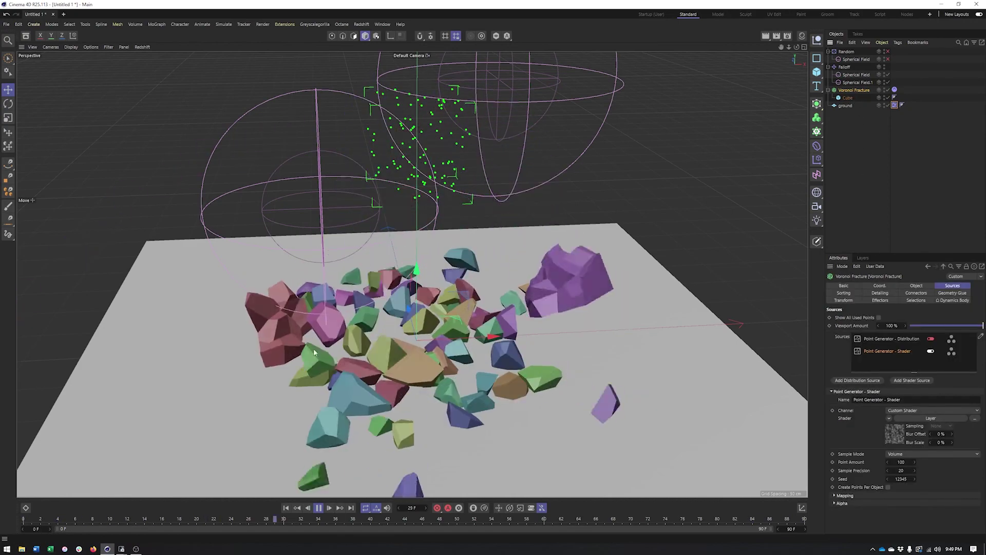
Watch the looping simulation scatter the fragments over the ground, then stop it and return to the first frame
alt+drag(313, 348, 324, 329)
alt+middle_drag(313, 379, 325, 343)
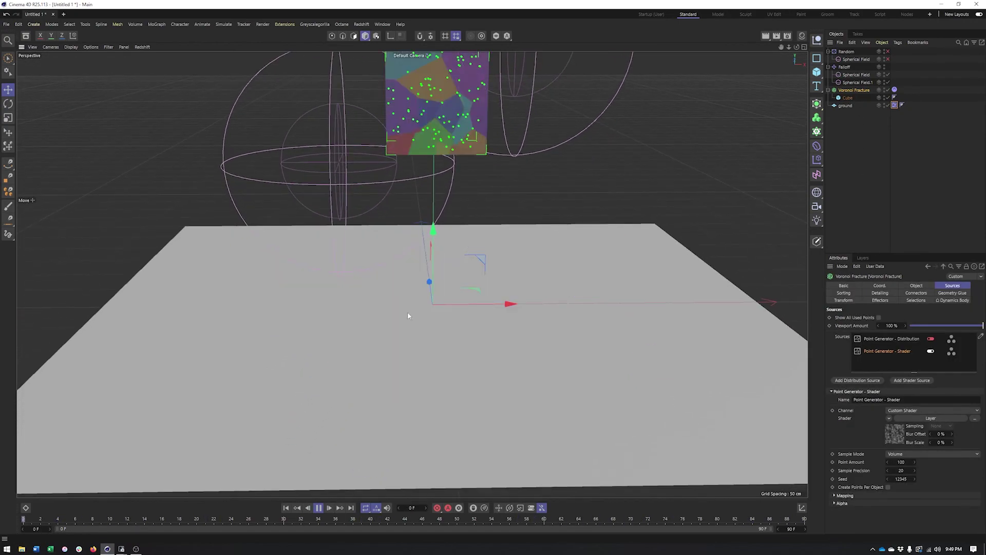
mouse_move(421, 377)
alt+mouse_down()
mouse_move(433, 355)
mouse_move(440, 373)
alt+mouse_up()
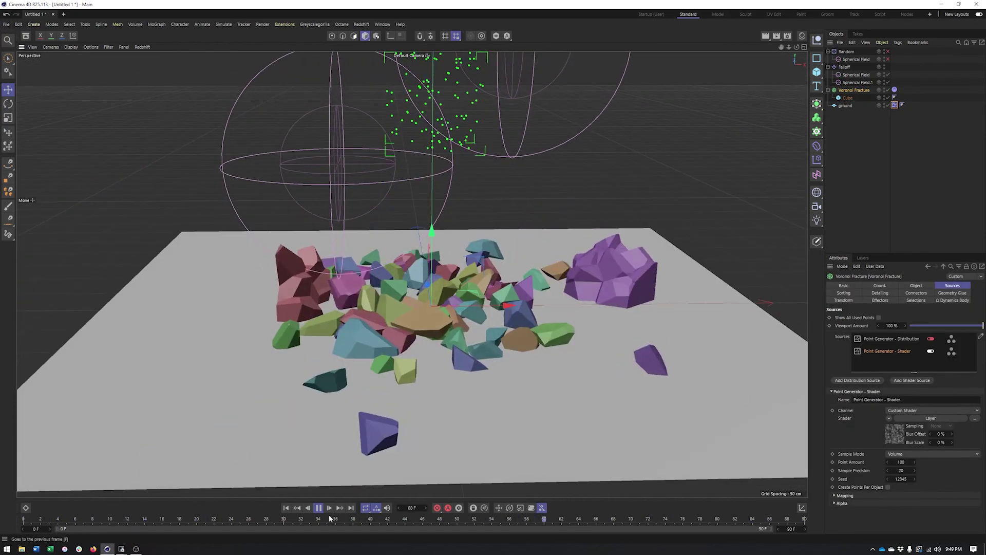
click(285, 507)
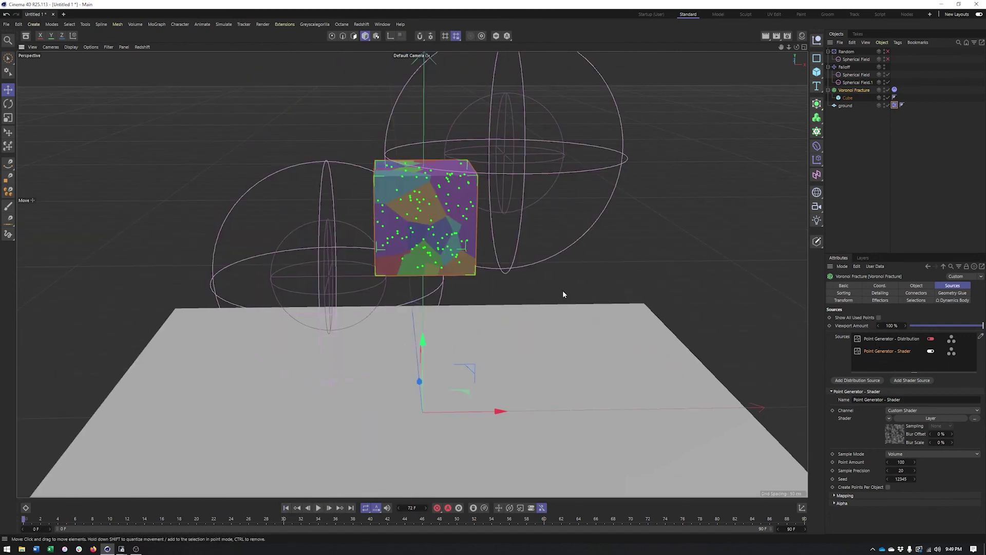
alt+drag(562, 291, 601, 257)
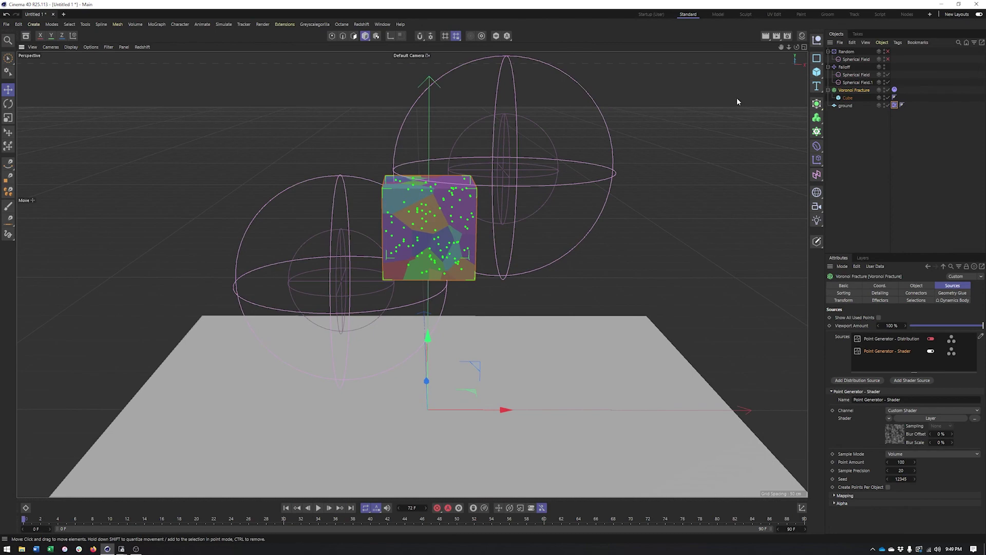
Add a sphere, scale it down to a radius of about 12.1 cm, and place it just outside the fractured cube
click(819, 71)
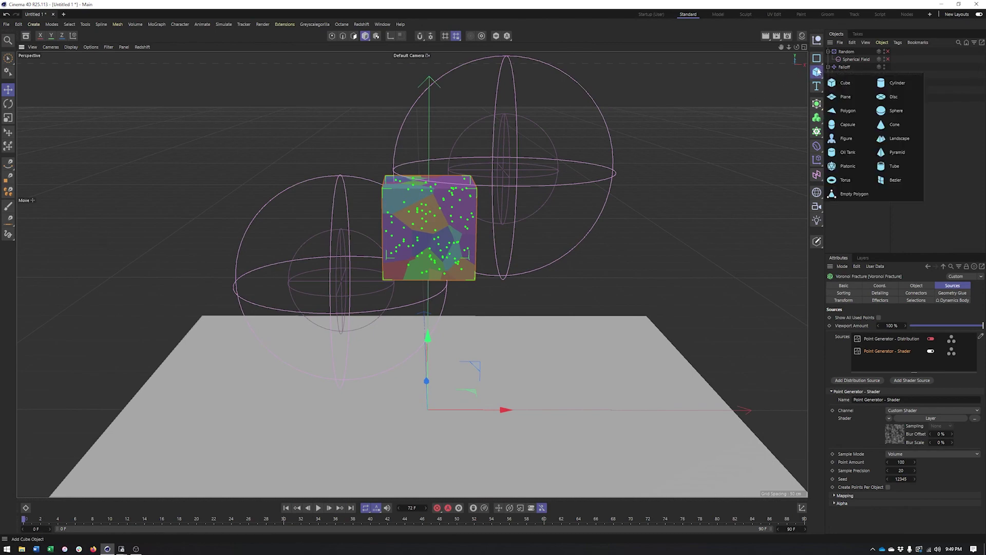
click(905, 112)
alt+drag(473, 329, 385, 324)
key(t)
drag(499, 388, 320, 398)
key(e)
drag(488, 355, 767, 176)
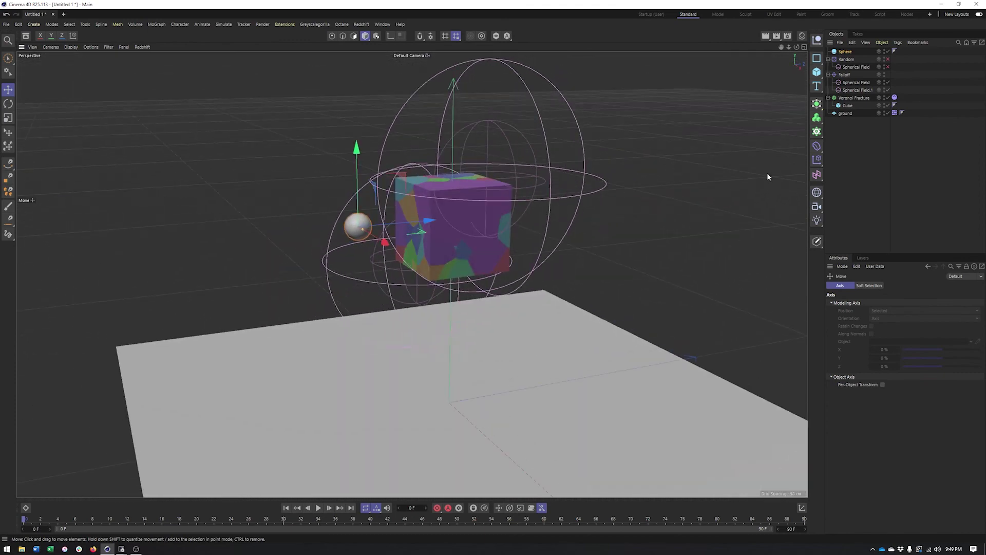
Add the sphere to the Voronoi Fracture's sources and show its source settings and points
click(865, 99)
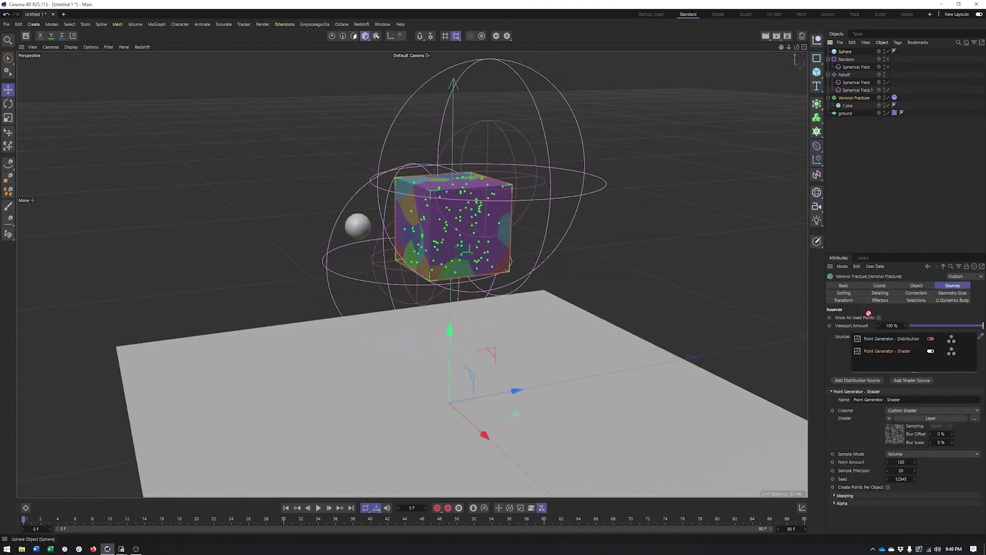
drag(868, 338, 869, 339)
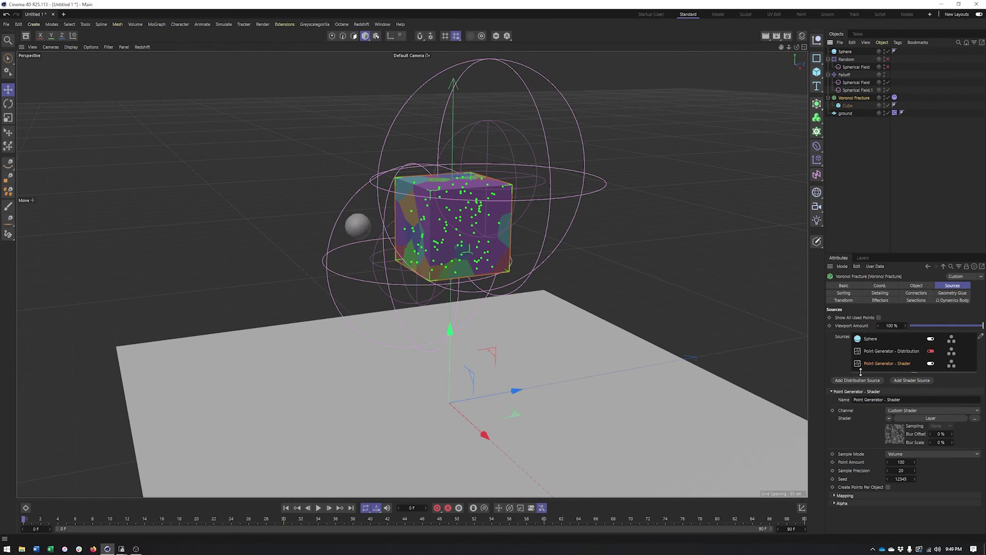
click(868, 339)
alt+drag(406, 216, 748, 139)
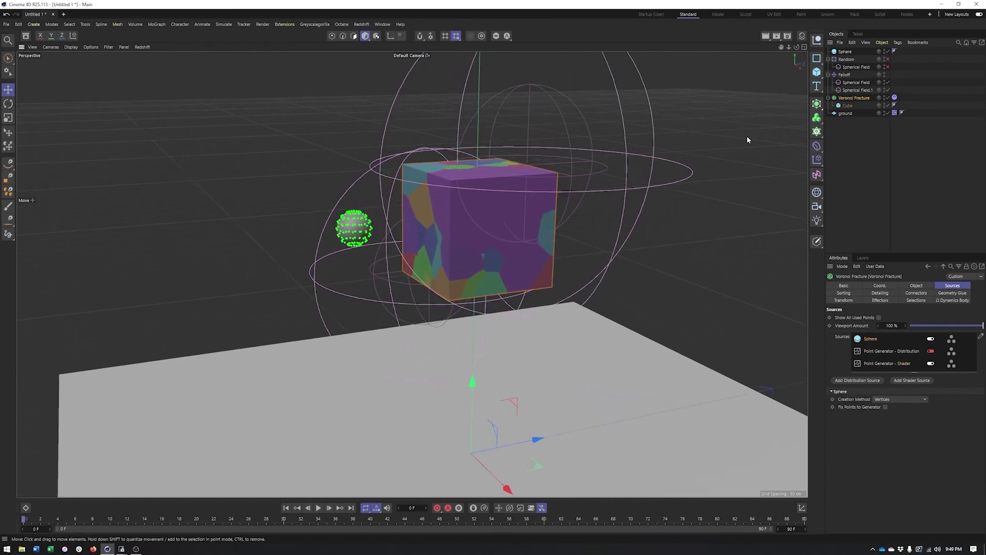
Move the sphere along its Z axis to the cube's near face and inspect the fracture pattern around it
click(845, 51)
scroll(414, 226, up, 3)
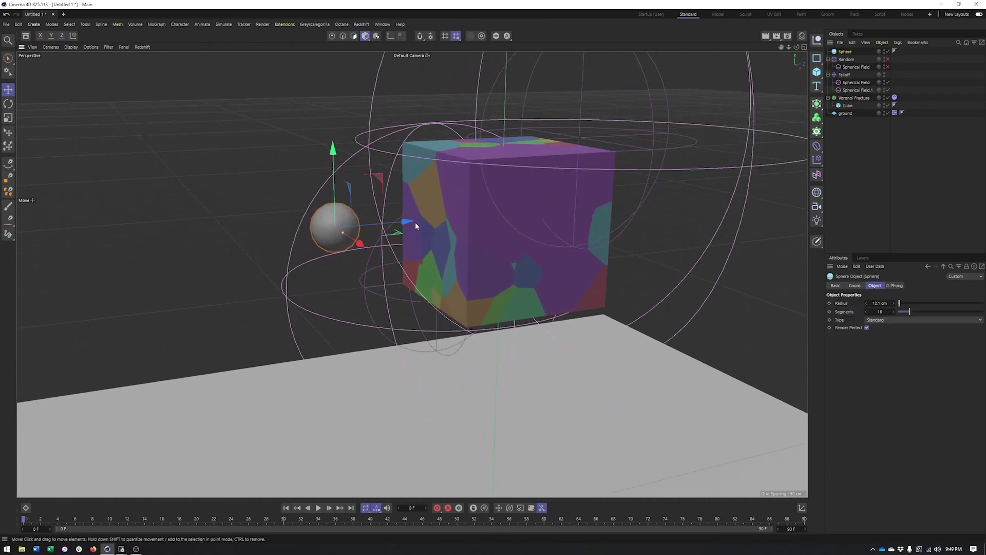
drag(416, 226, 590, 232)
alt+right_drag(426, 227, 485, 220)
alt+drag(519, 221, 381, 199)
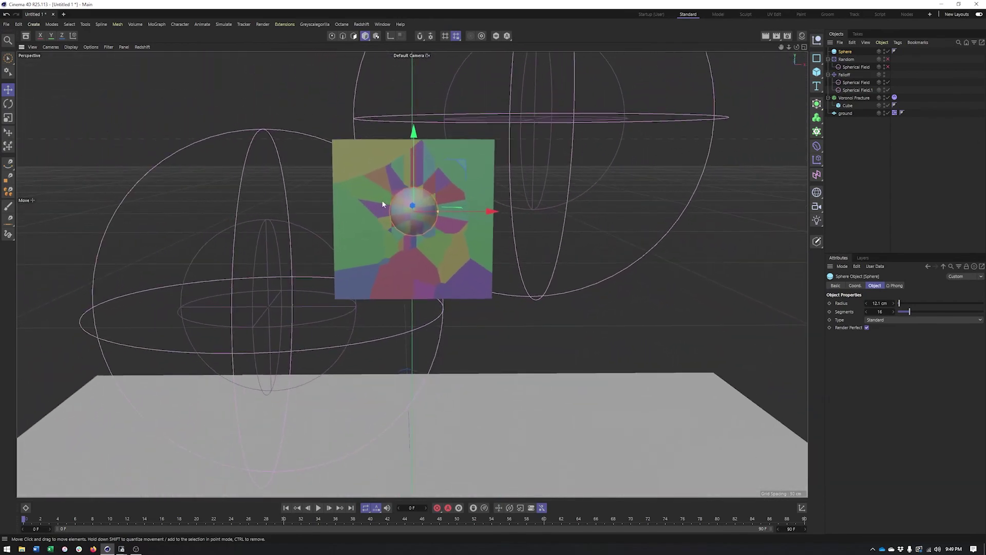